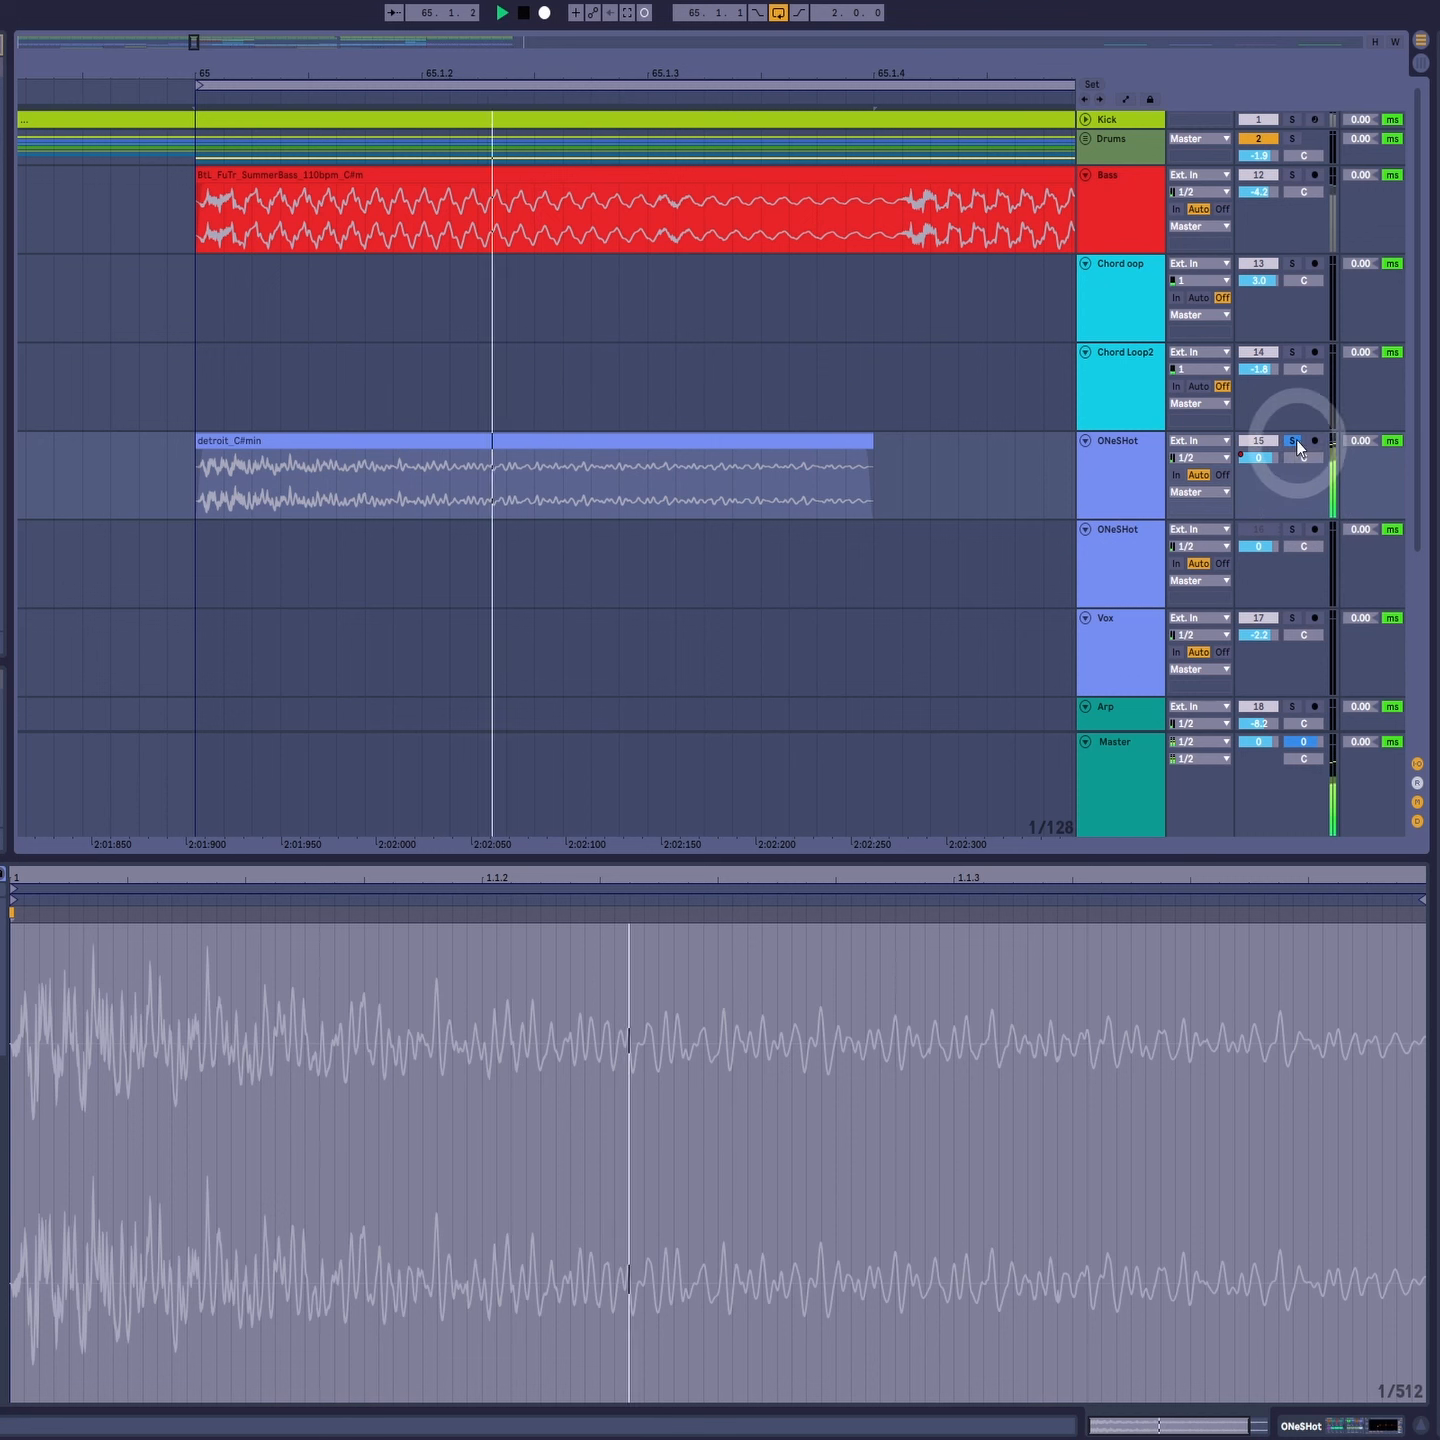
Step: Unsolo the ONeSHot track, solo the Bass track and audition the bass clip from bar 65
left_click(1290, 440)
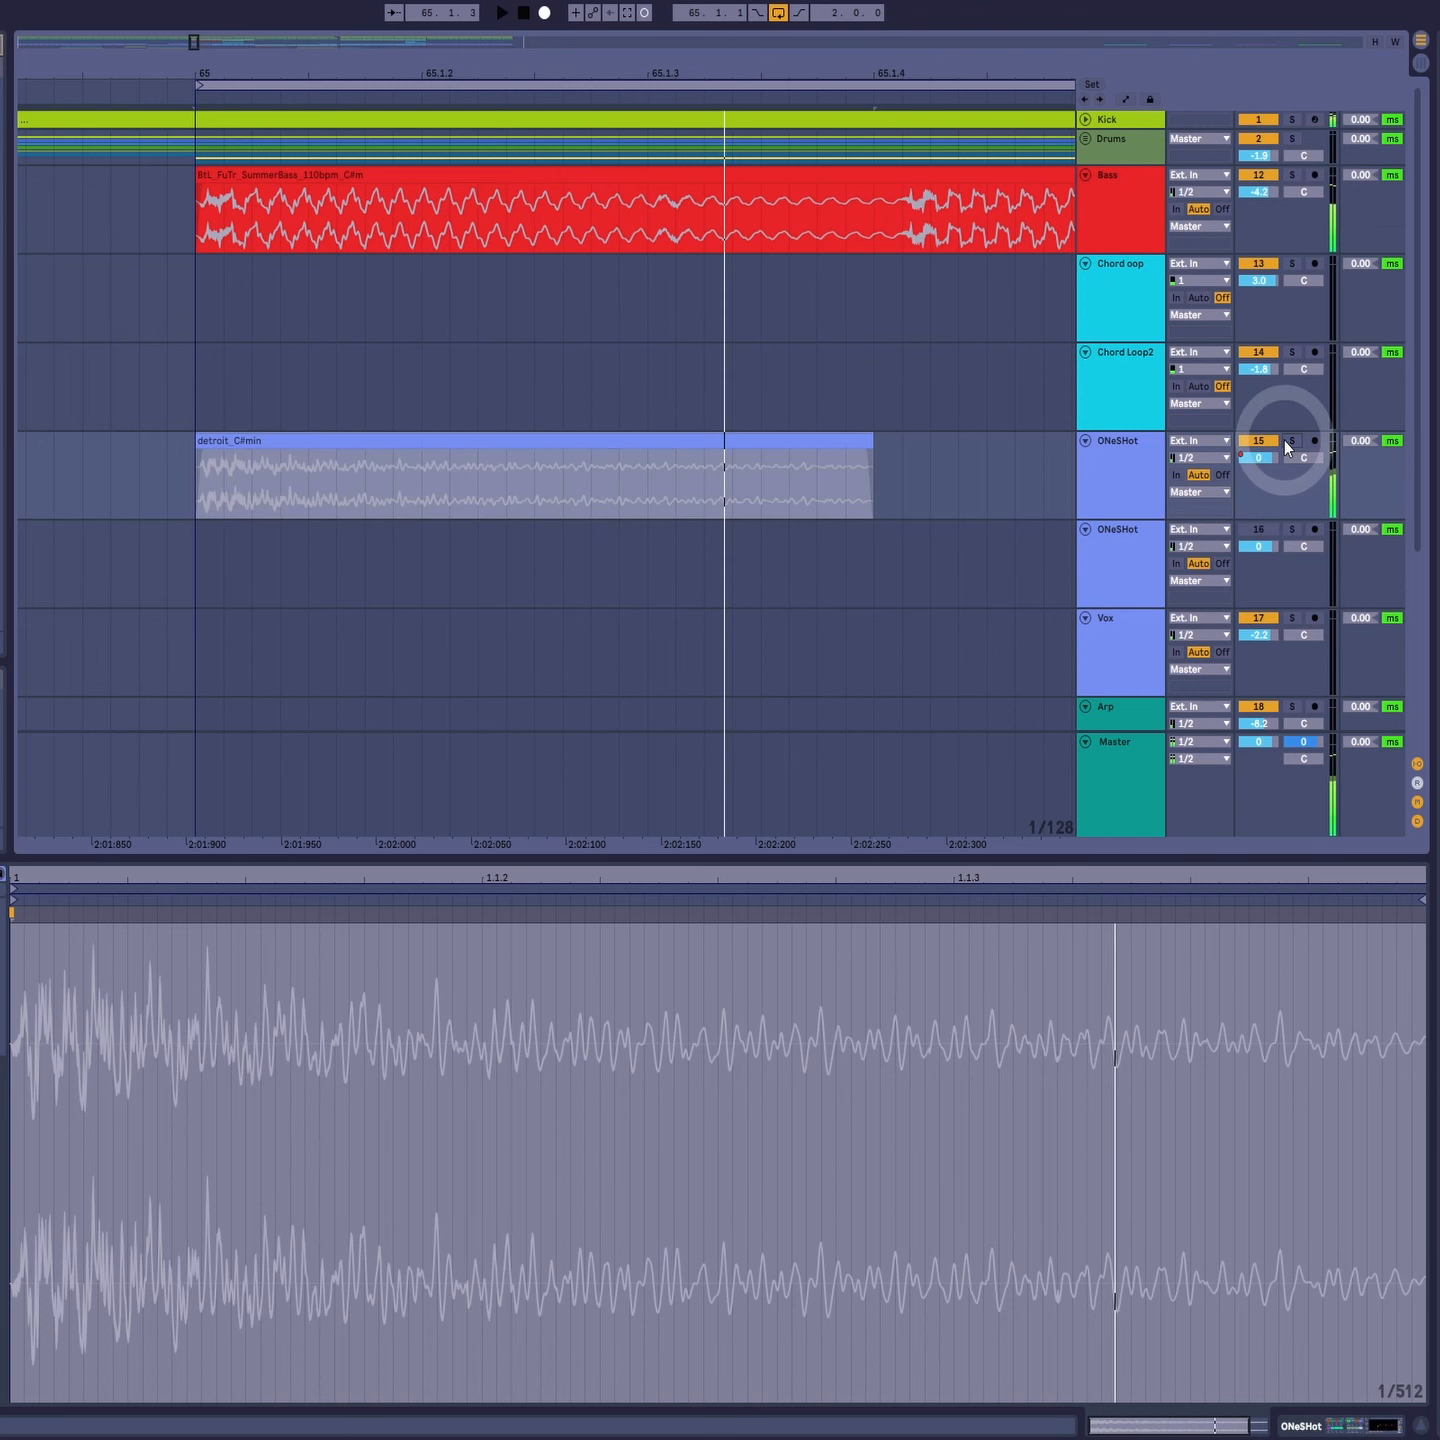
left_click(1292, 175)
left_click(558, 180)
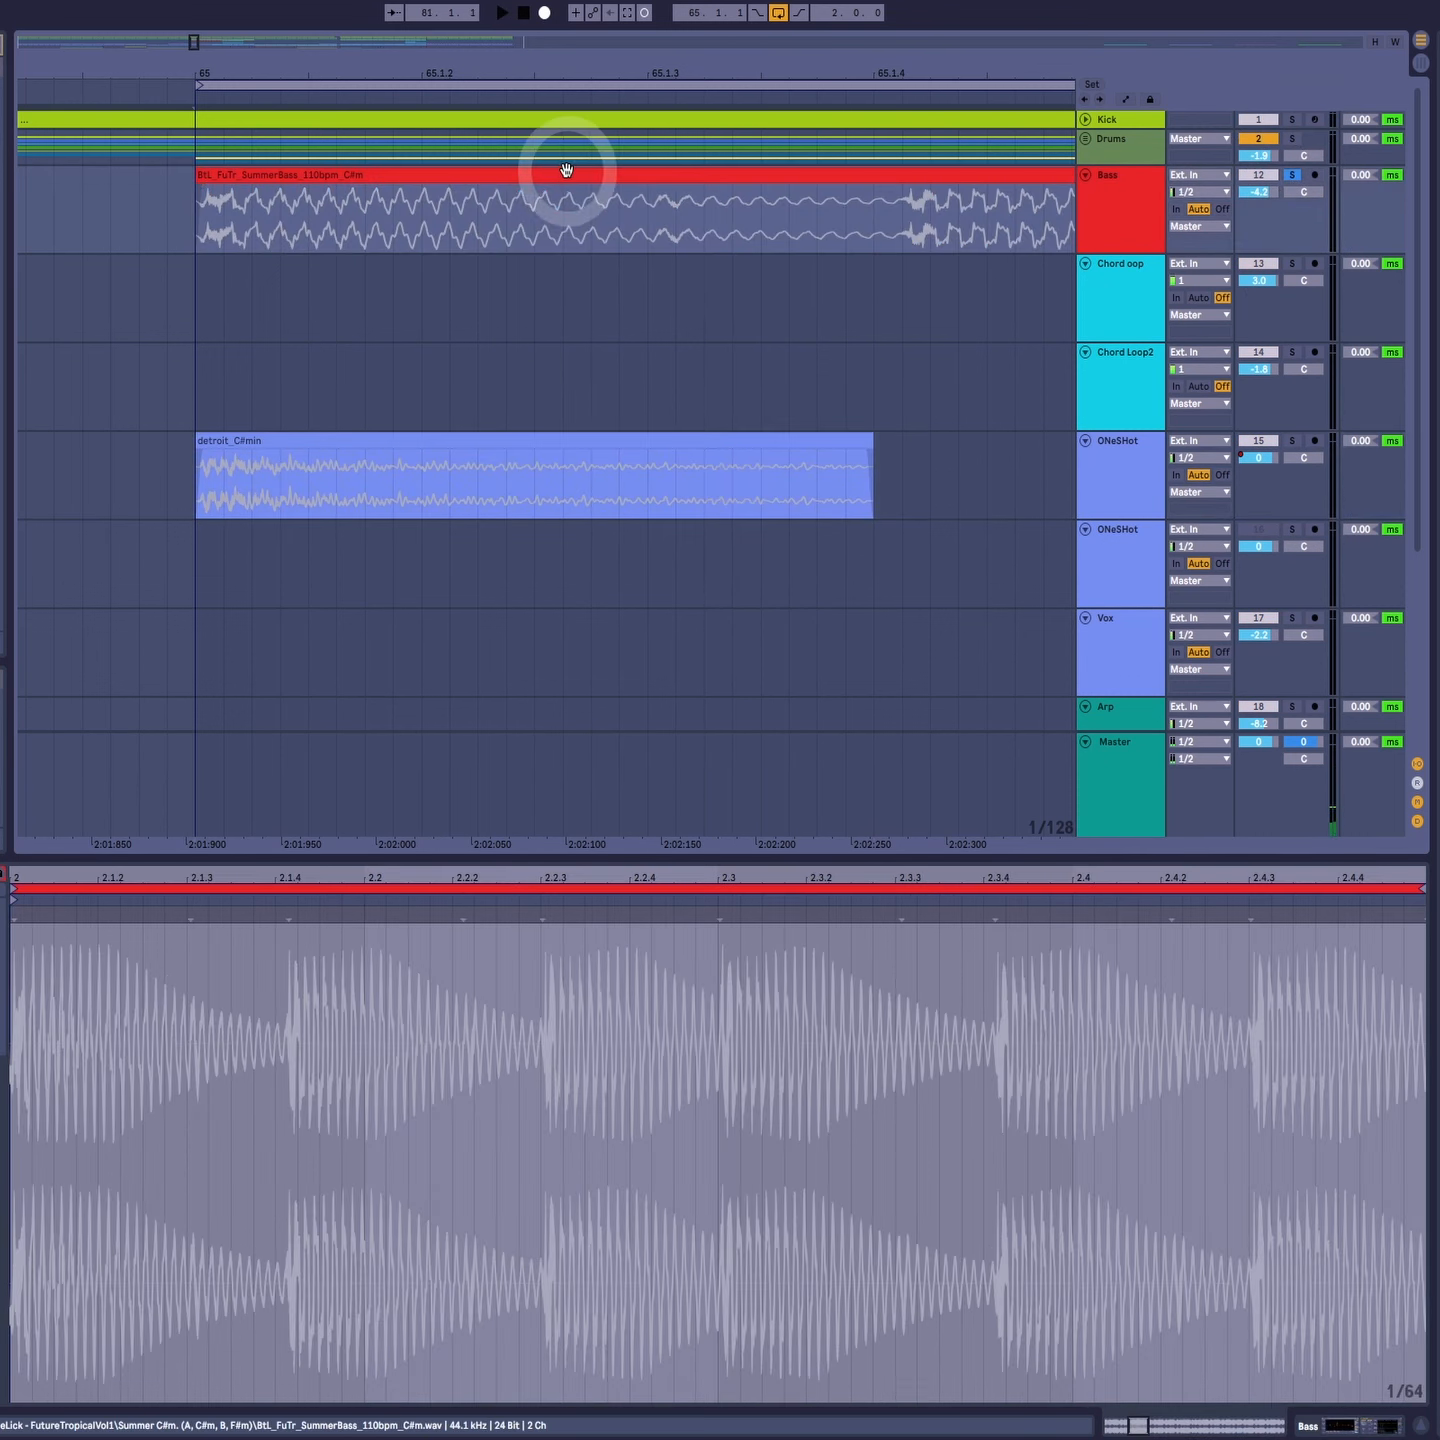
left_click(495, 72)
key("space")
left_click_drag(492, 70, 492, 70)
key("space")
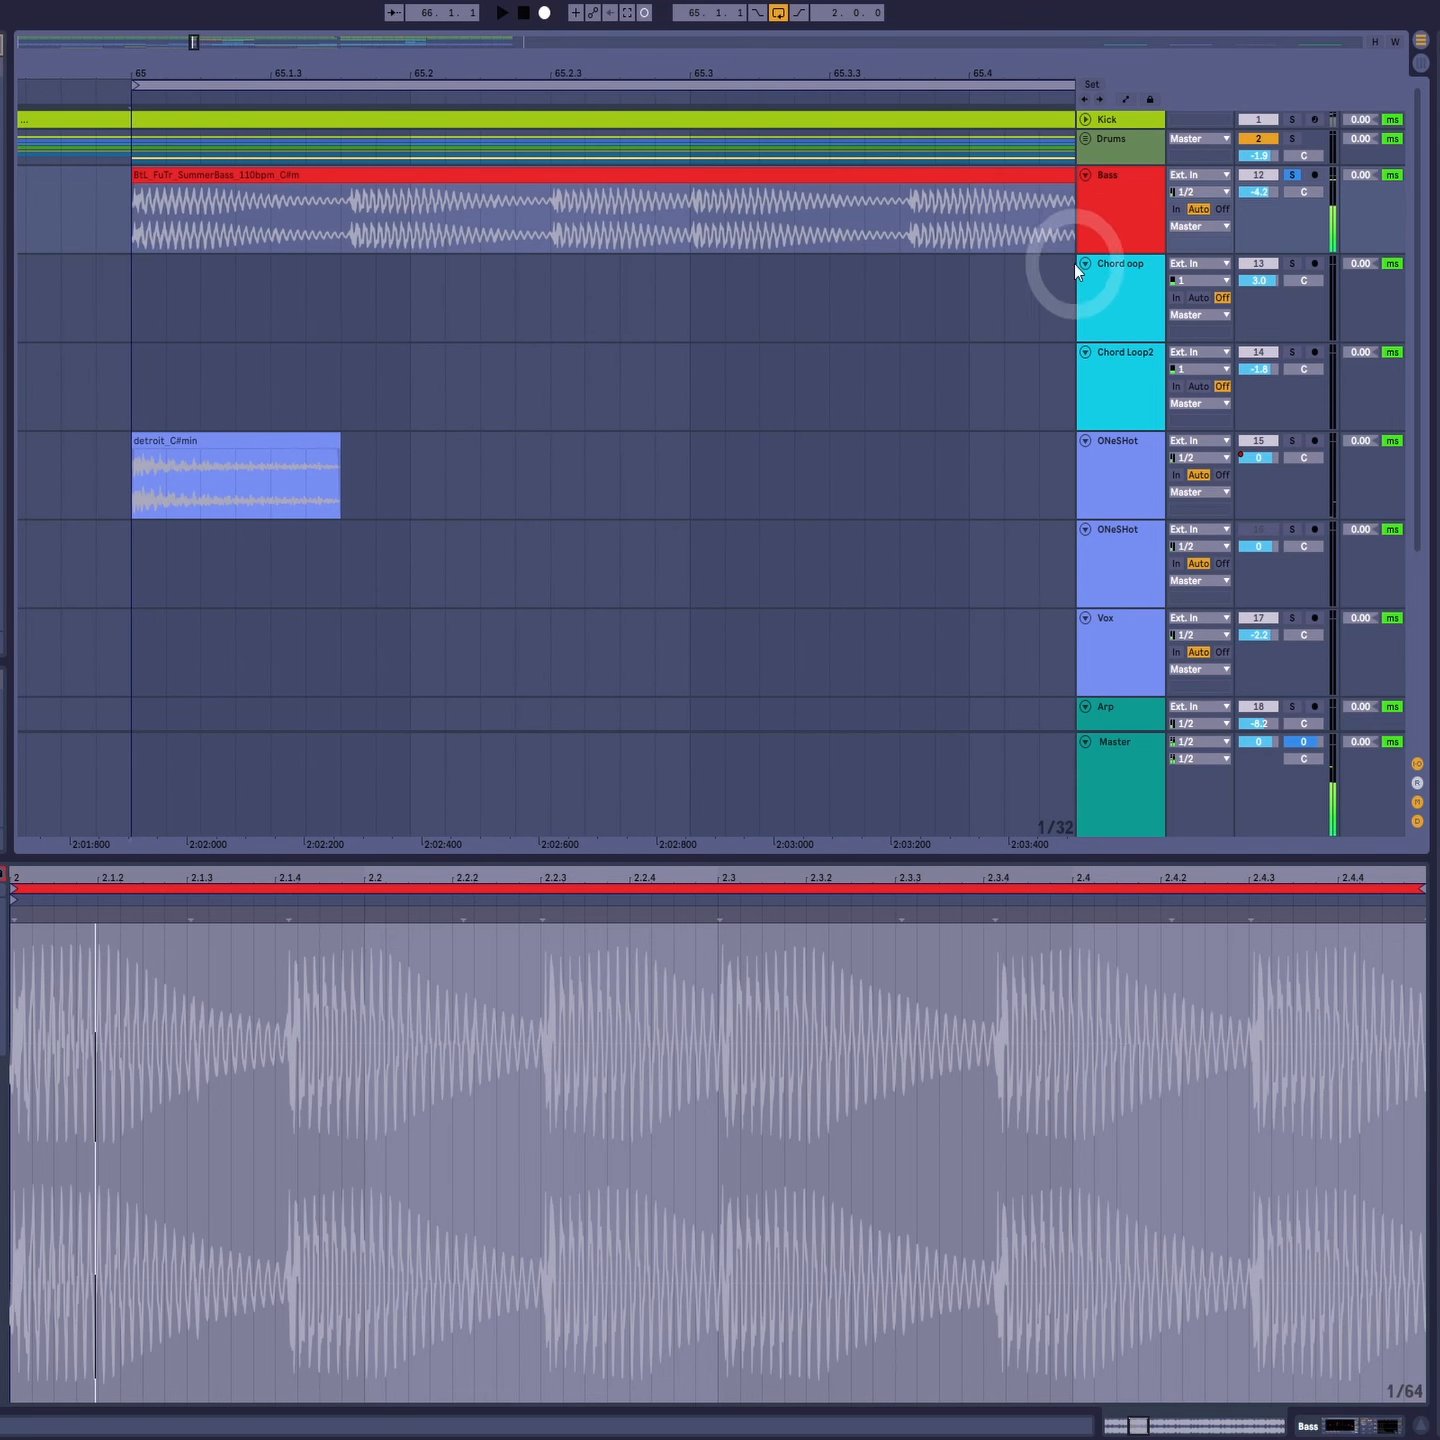
Step: Unsolo the Bass track, play the full mix from bar 65 and open the detroit_C#min clip on the ONeSHot track
left_click(1292, 178)
left_click_drag(360, 80, 386, 64)
key("space")
left_click(158, 443)
left_click(157, 443)
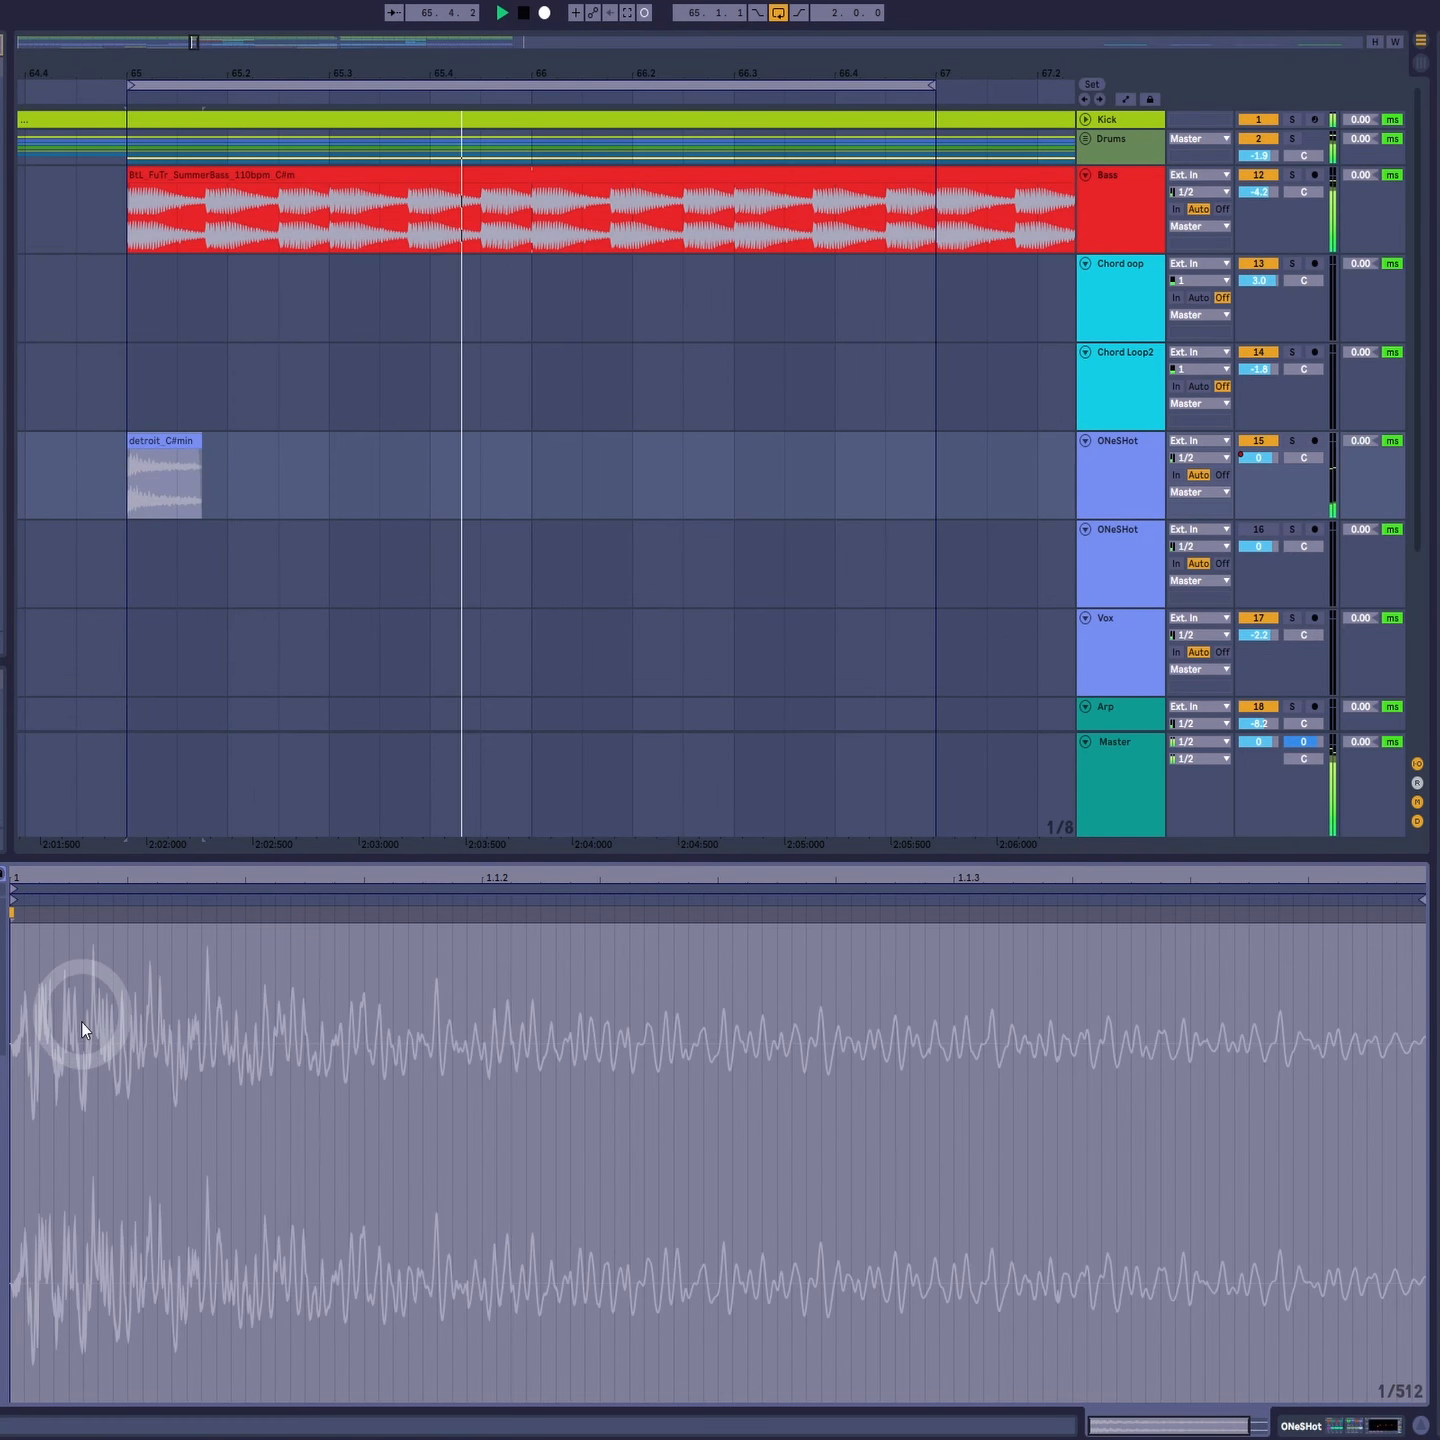
Step: Show the first ONeSHot track's effect chain and audition the detroit_C#min clip in the mix
key("shift+Tab")
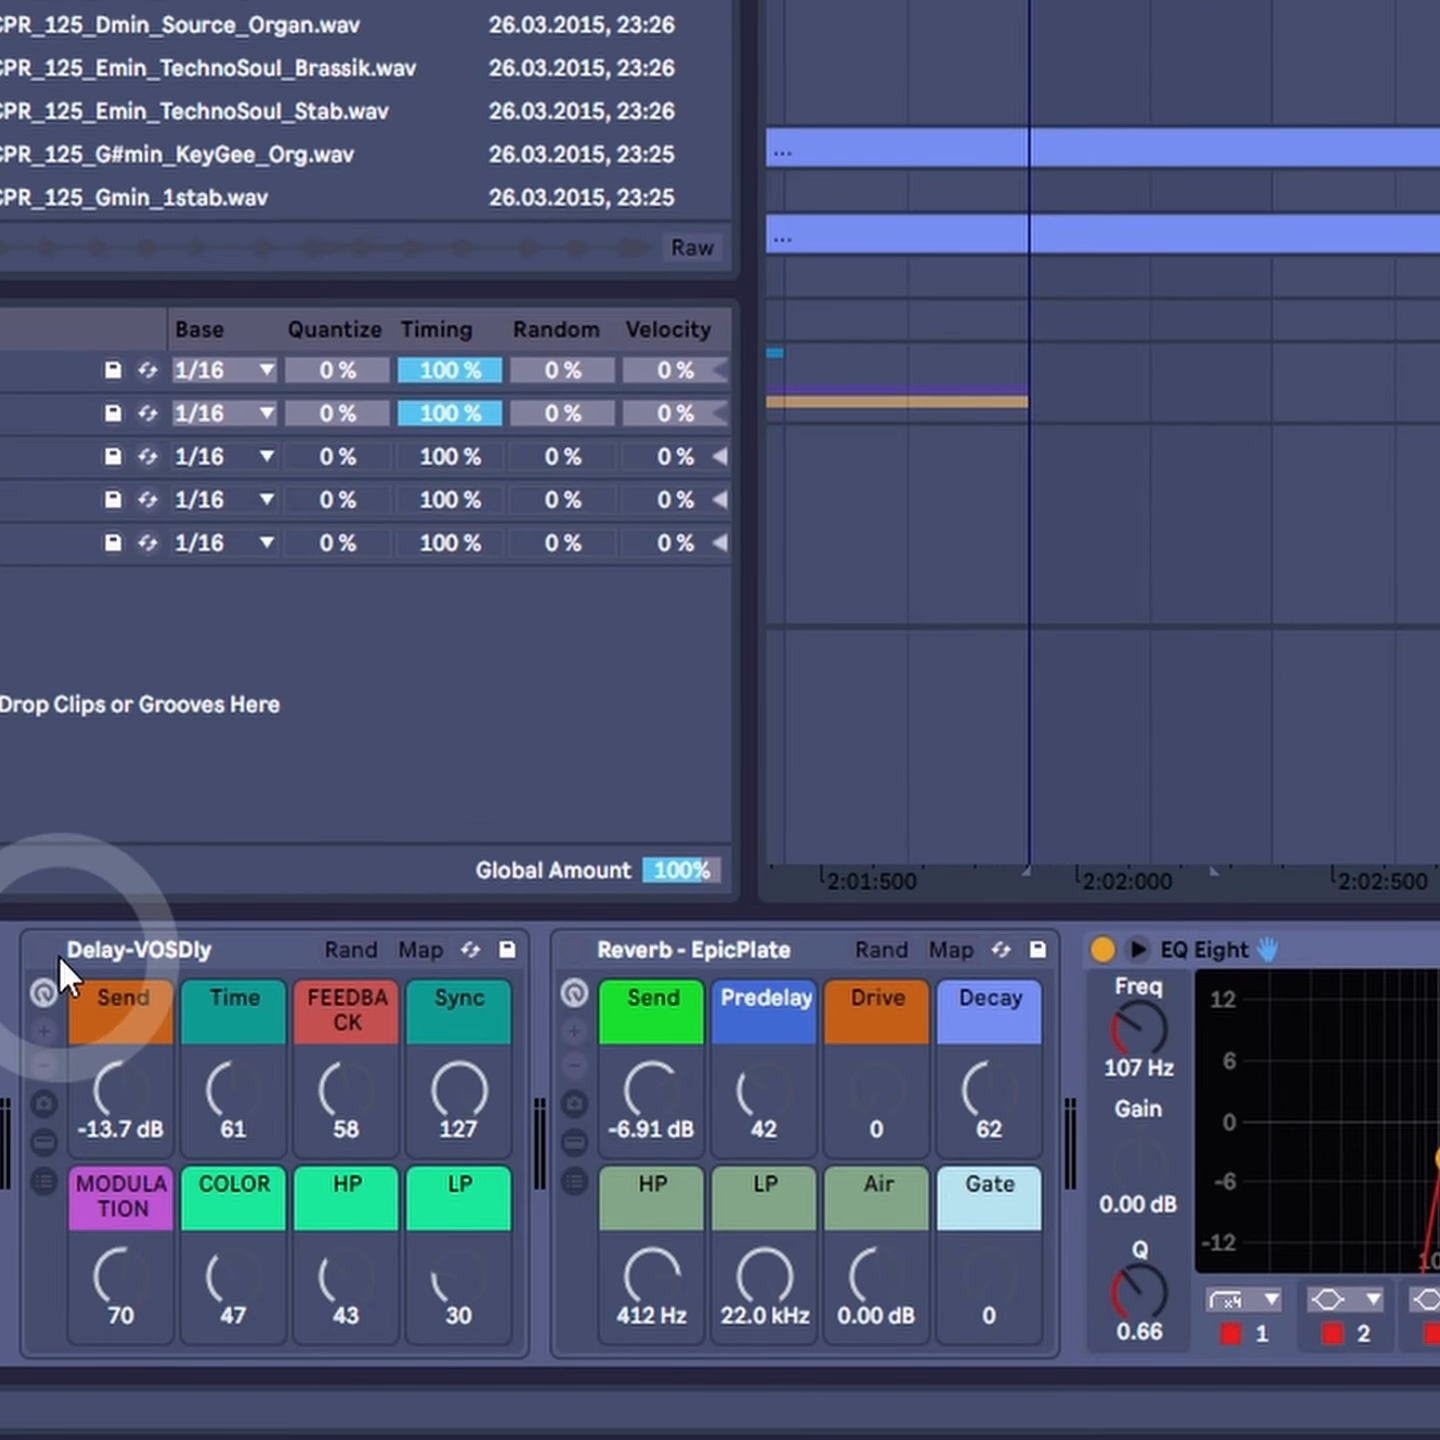
left_click(581, 949)
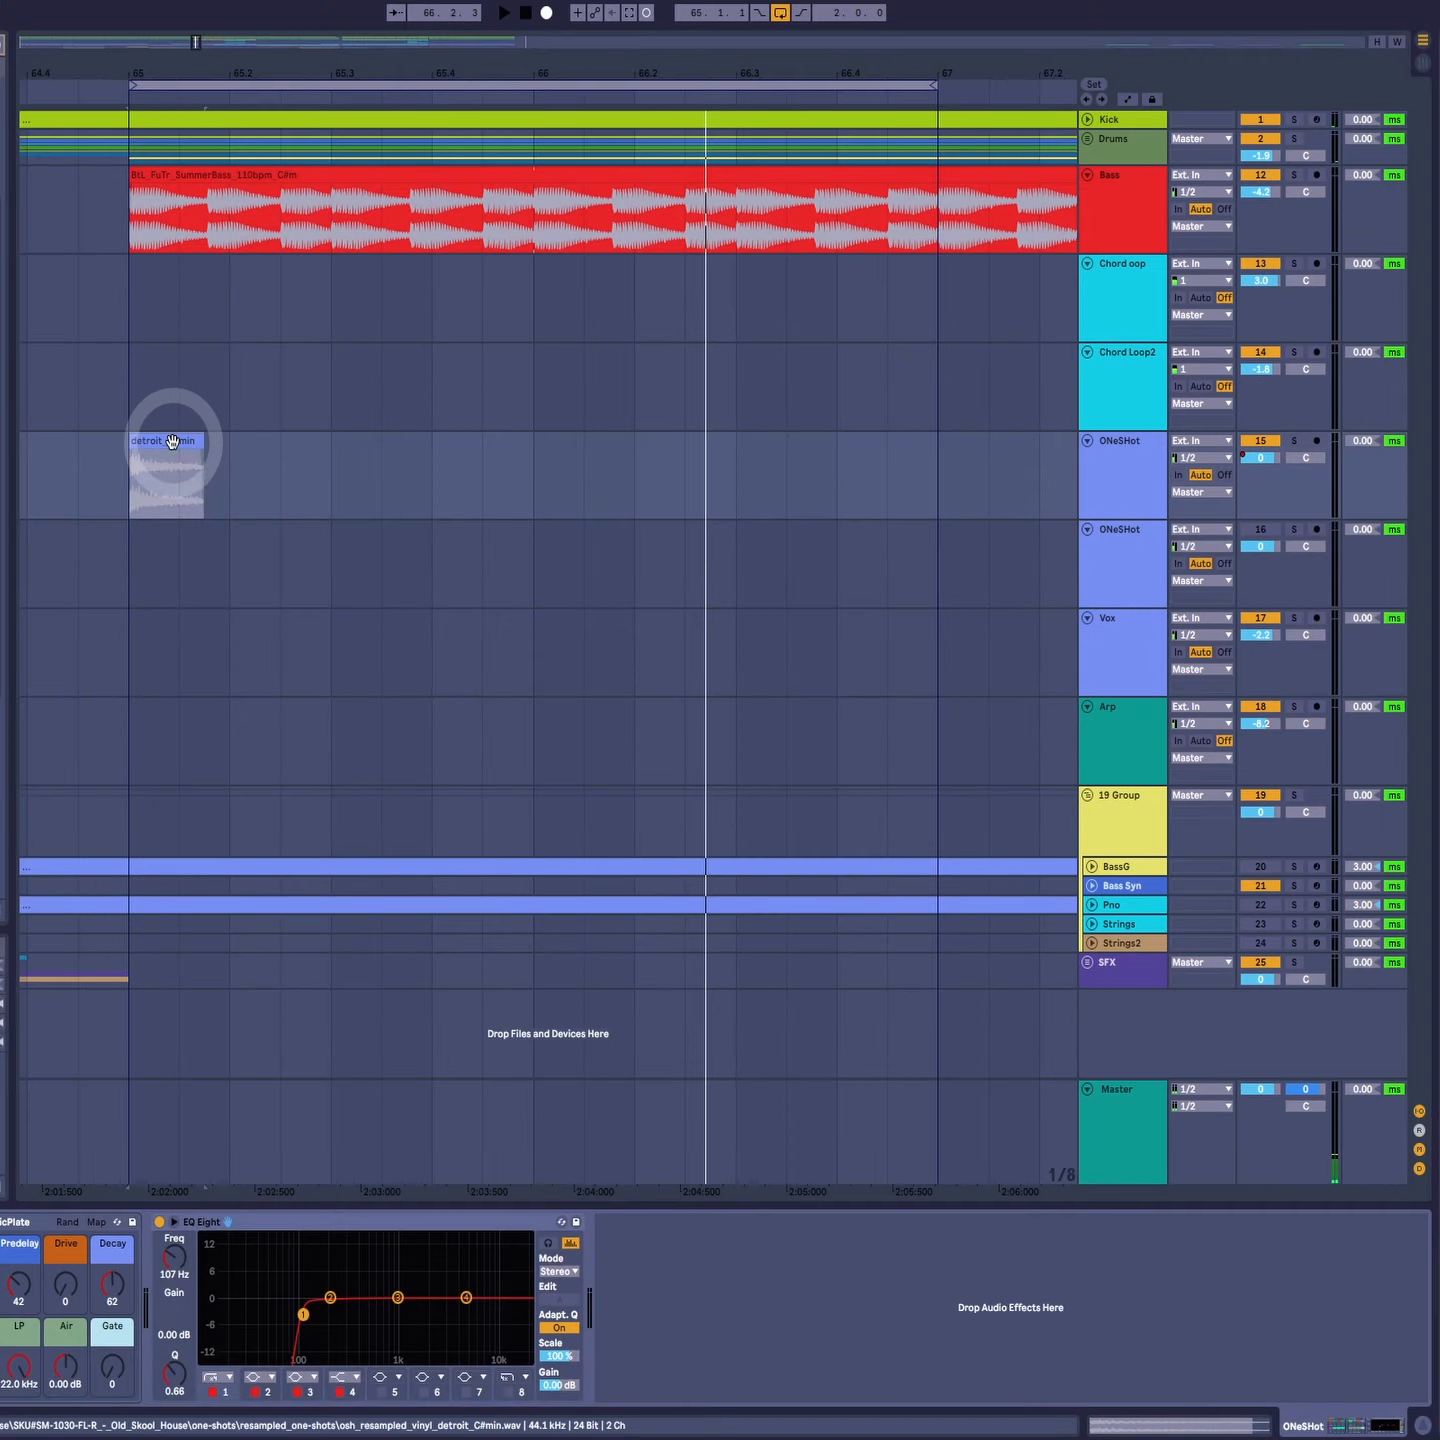
left_click(172, 440)
key("space")
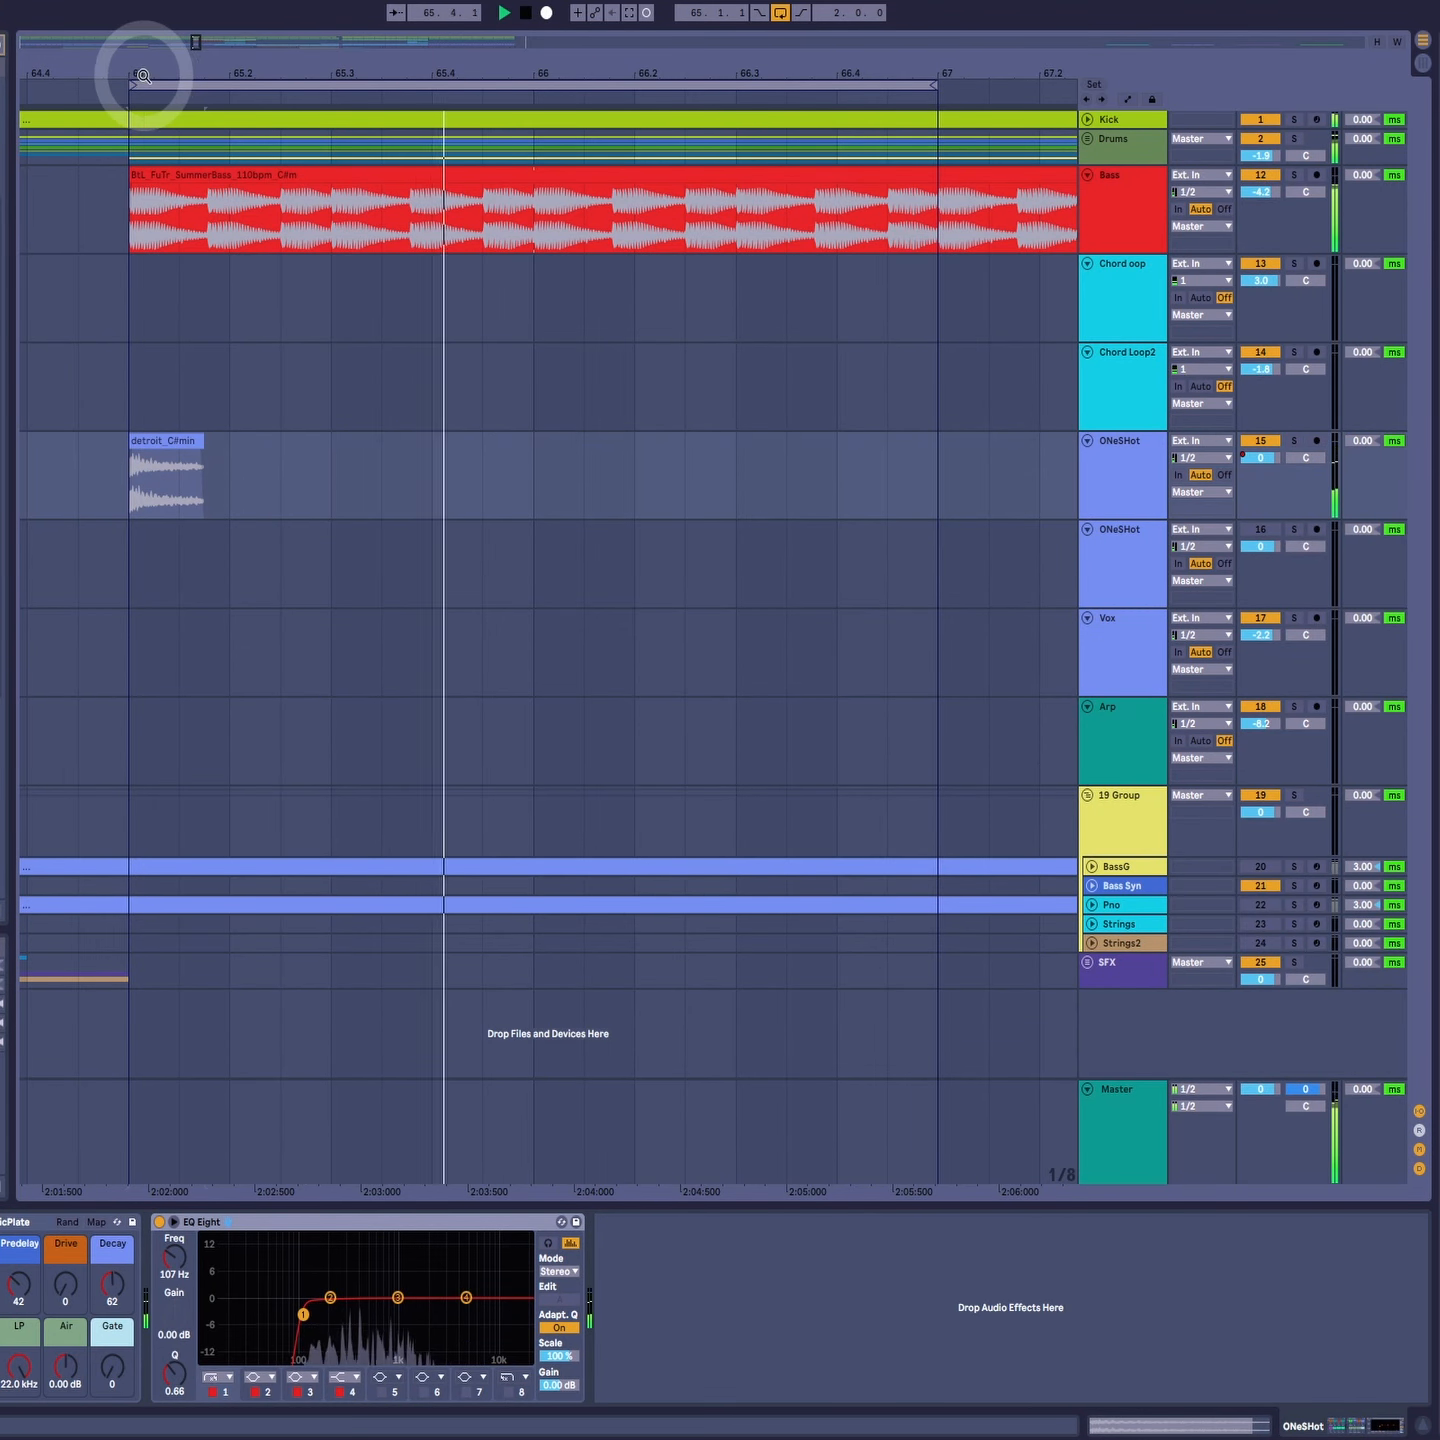
mouse_move(144, 74)
left_mouse_down()
mouse_move(157, 98)
mouse_move(143, 75)
left_mouse_up()
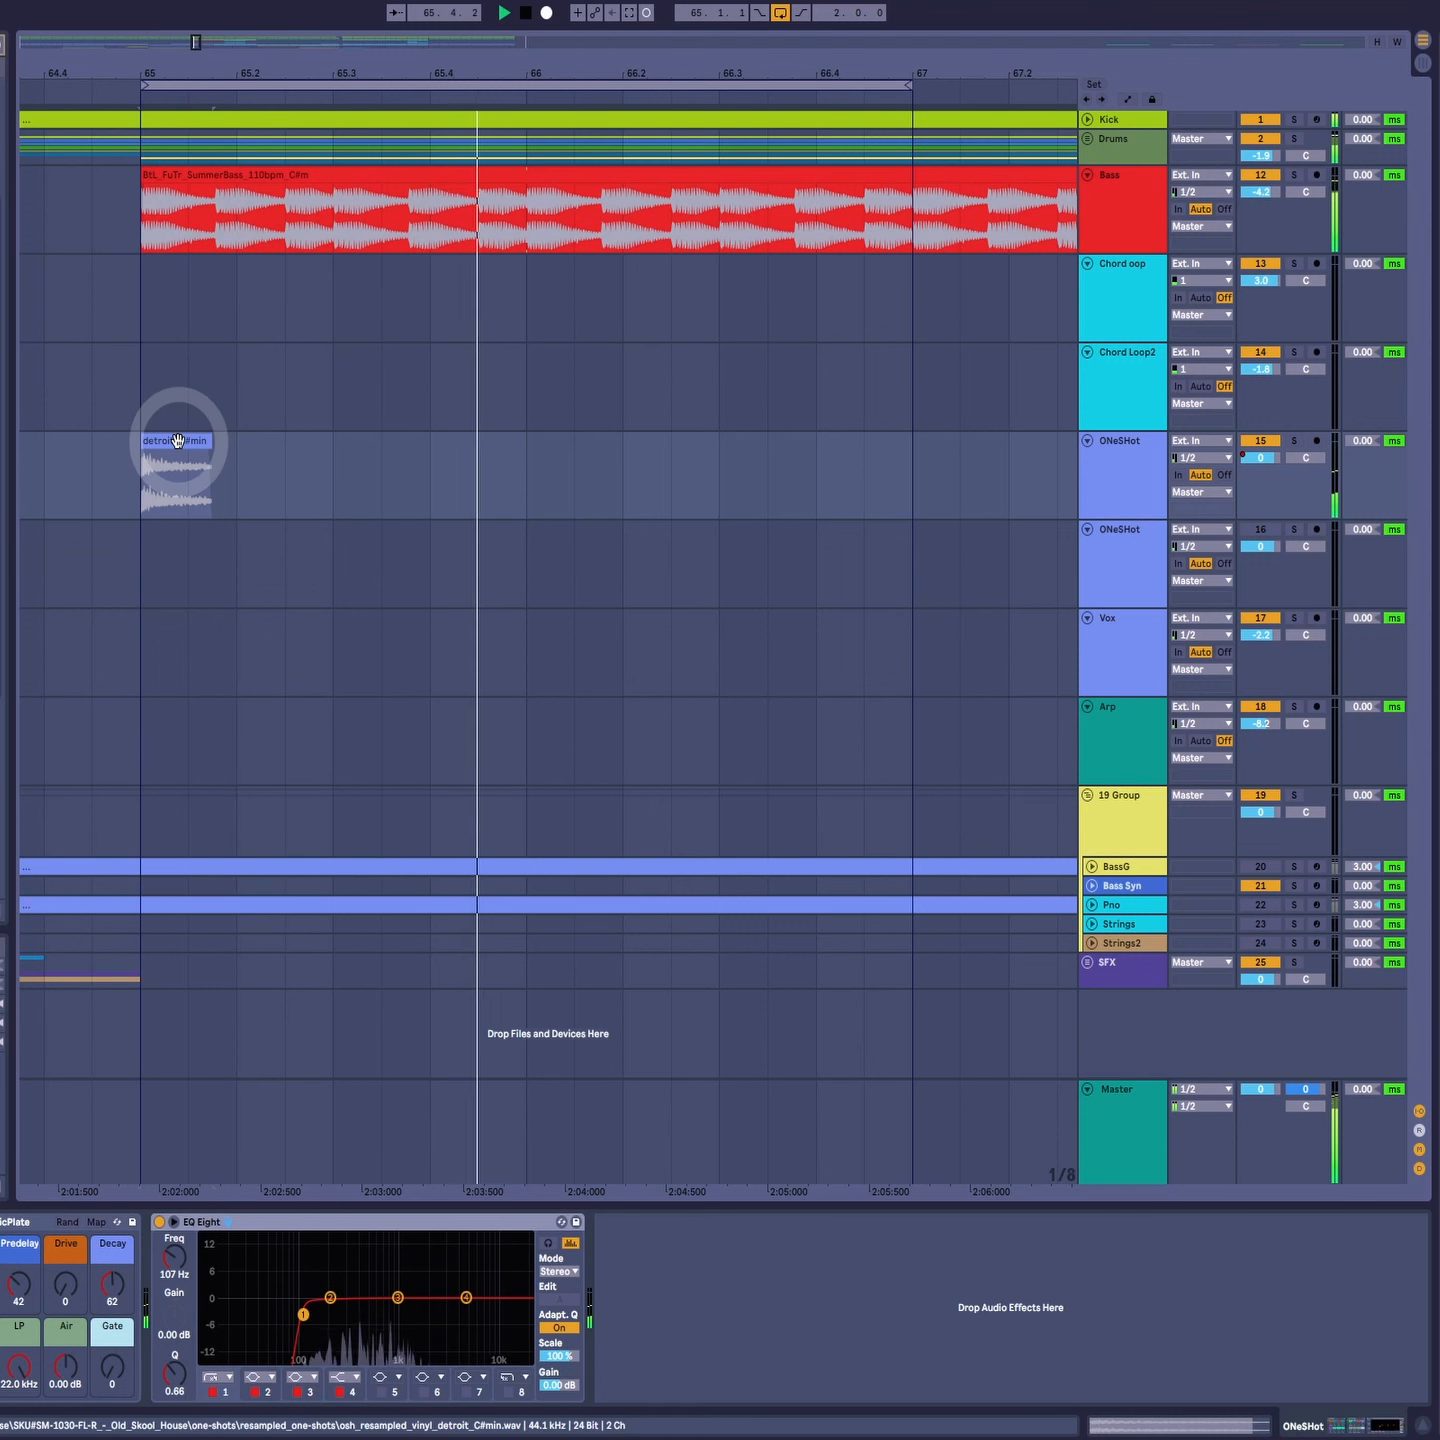
Step: Copy the detroit_C#min clip to the second ONeSHot track at bar 65 and set the copy's pitch to +7 semitones
left_click_drag(177, 441, 184, 534)
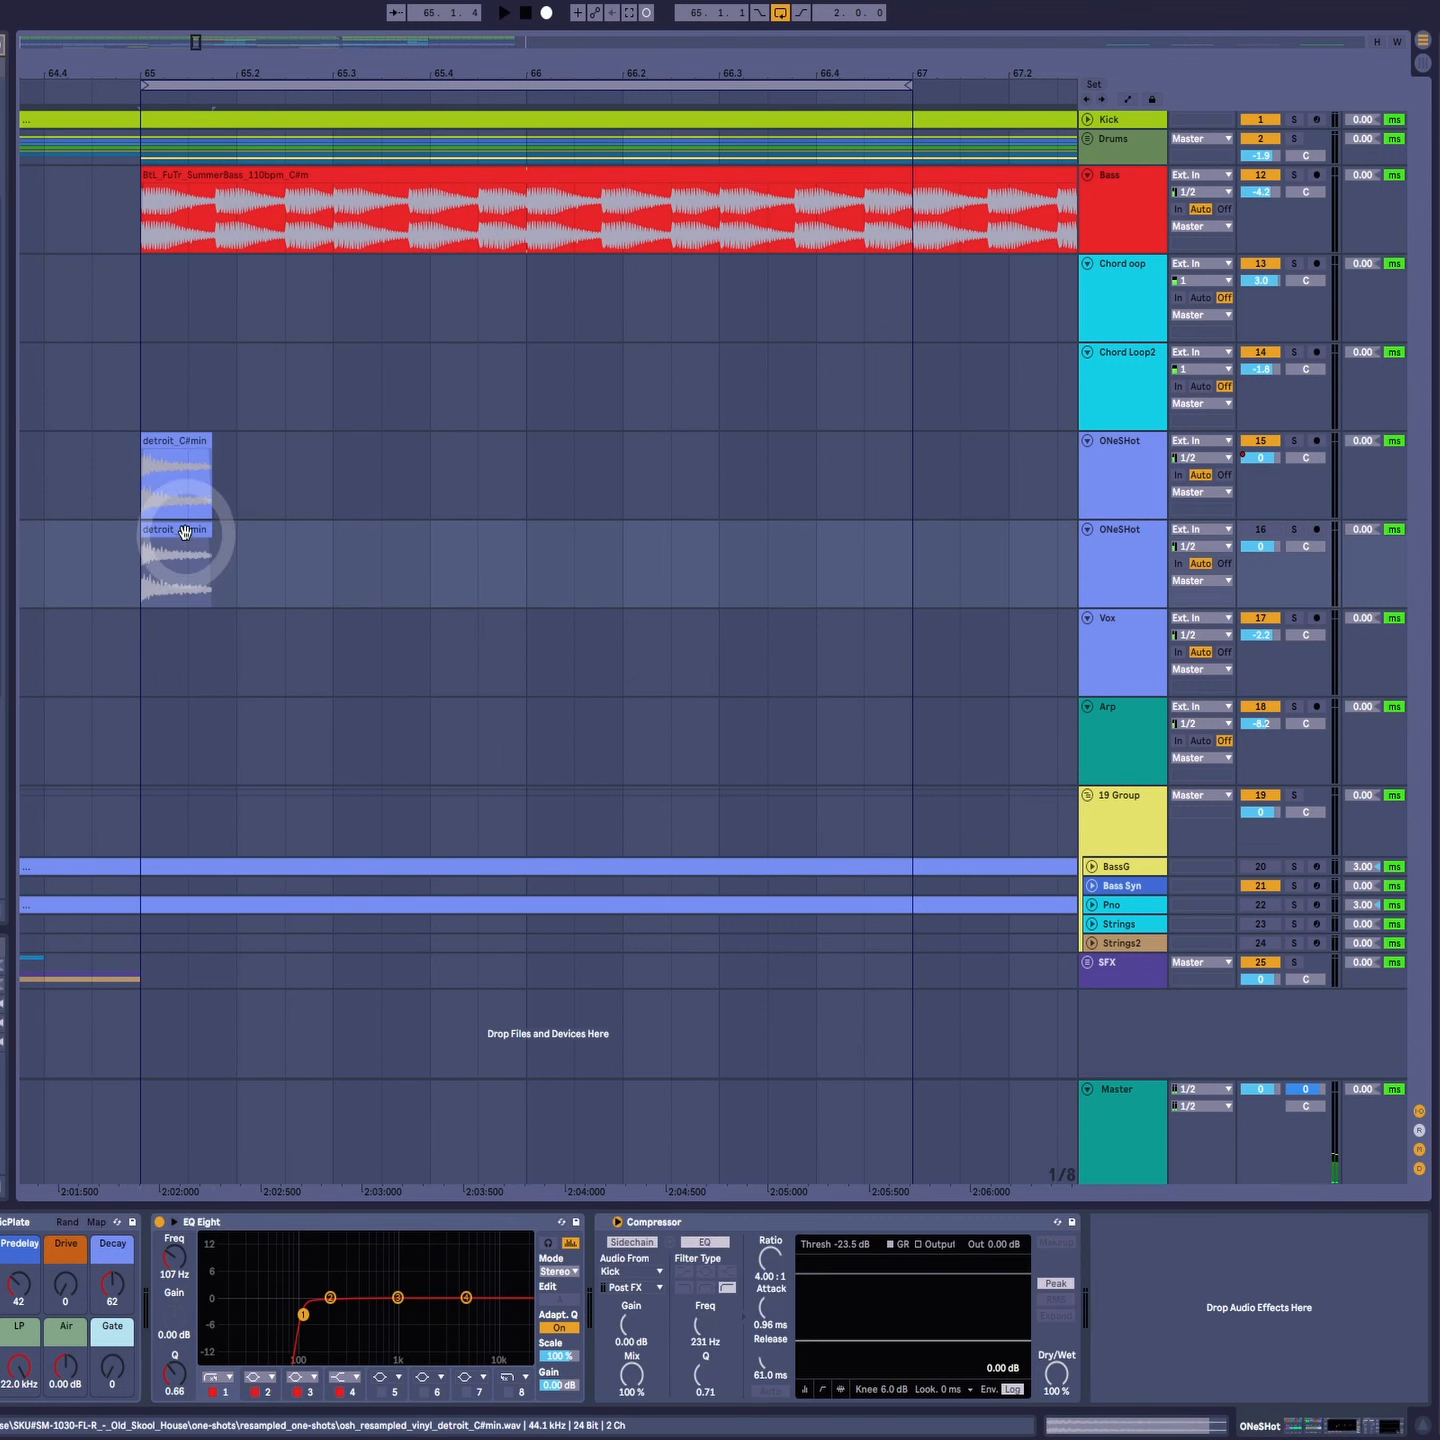
double_click(185, 532)
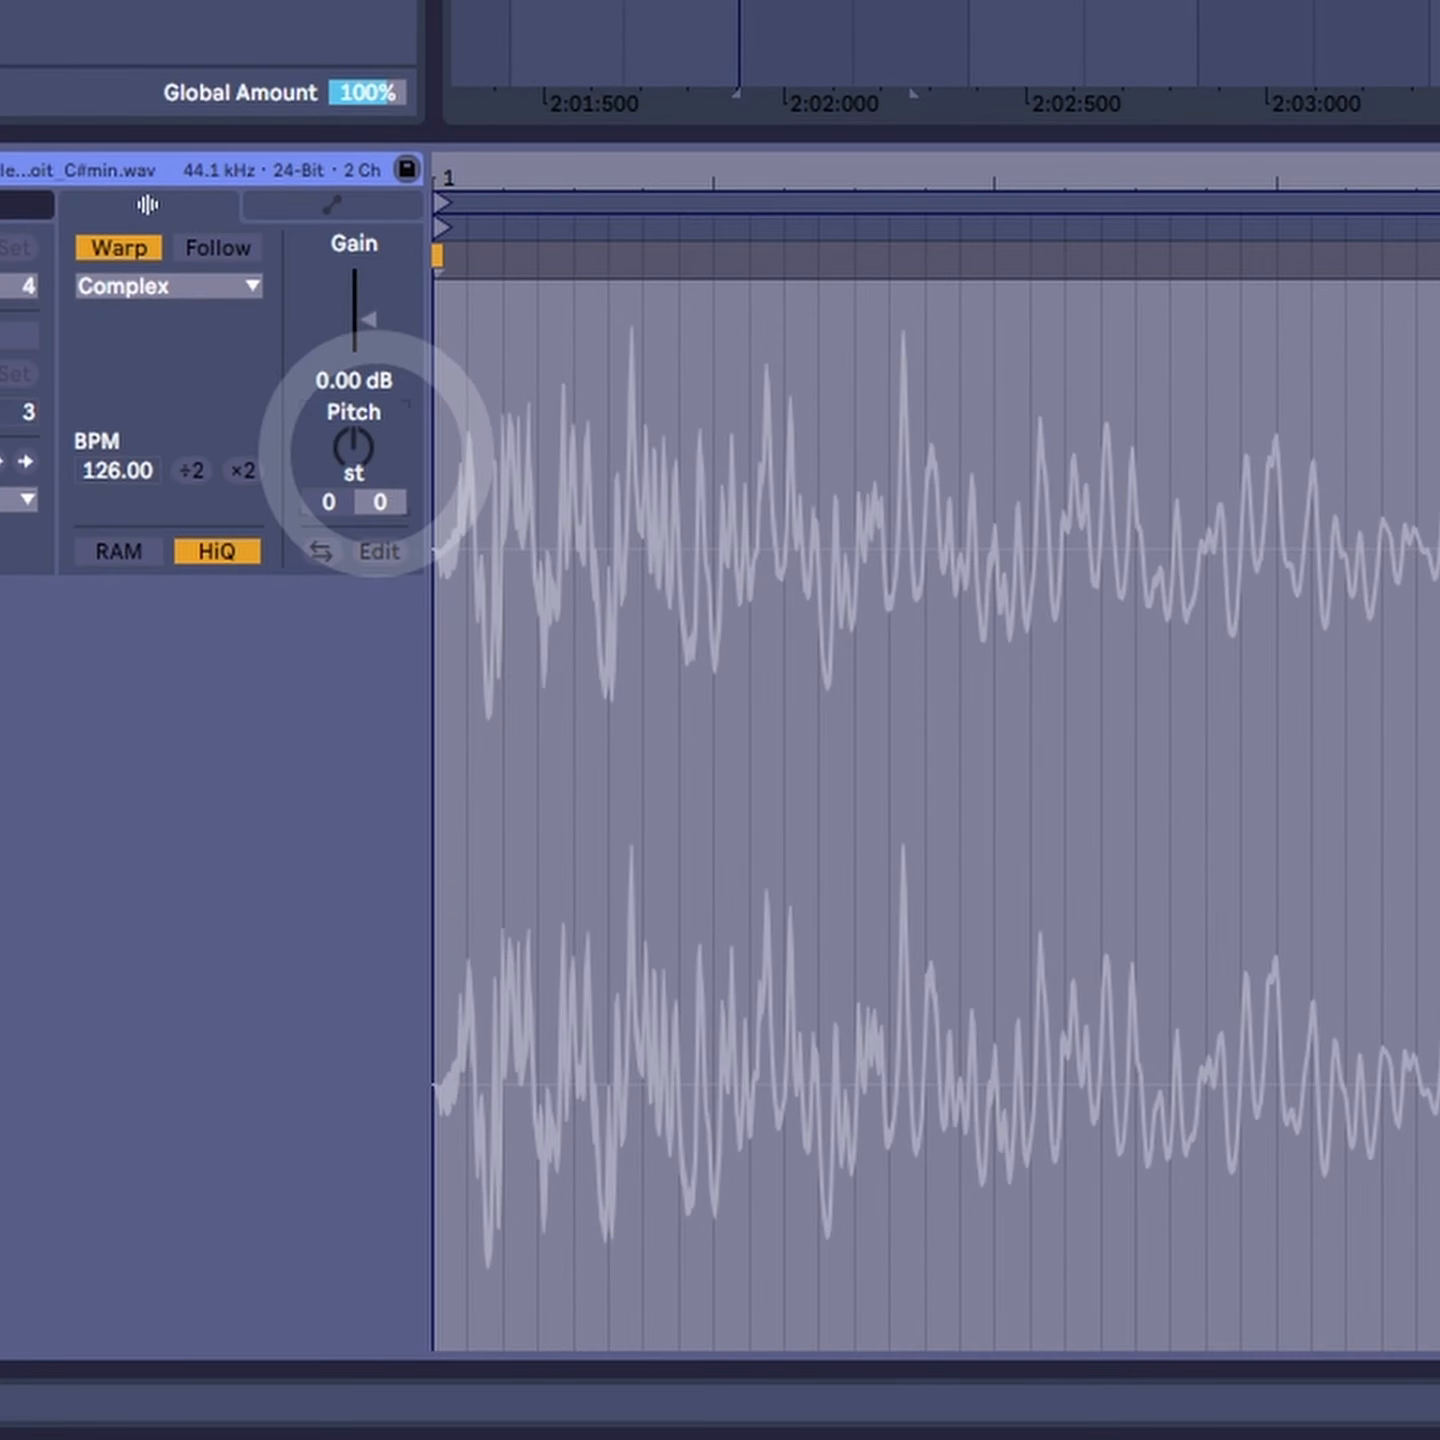
type("+")
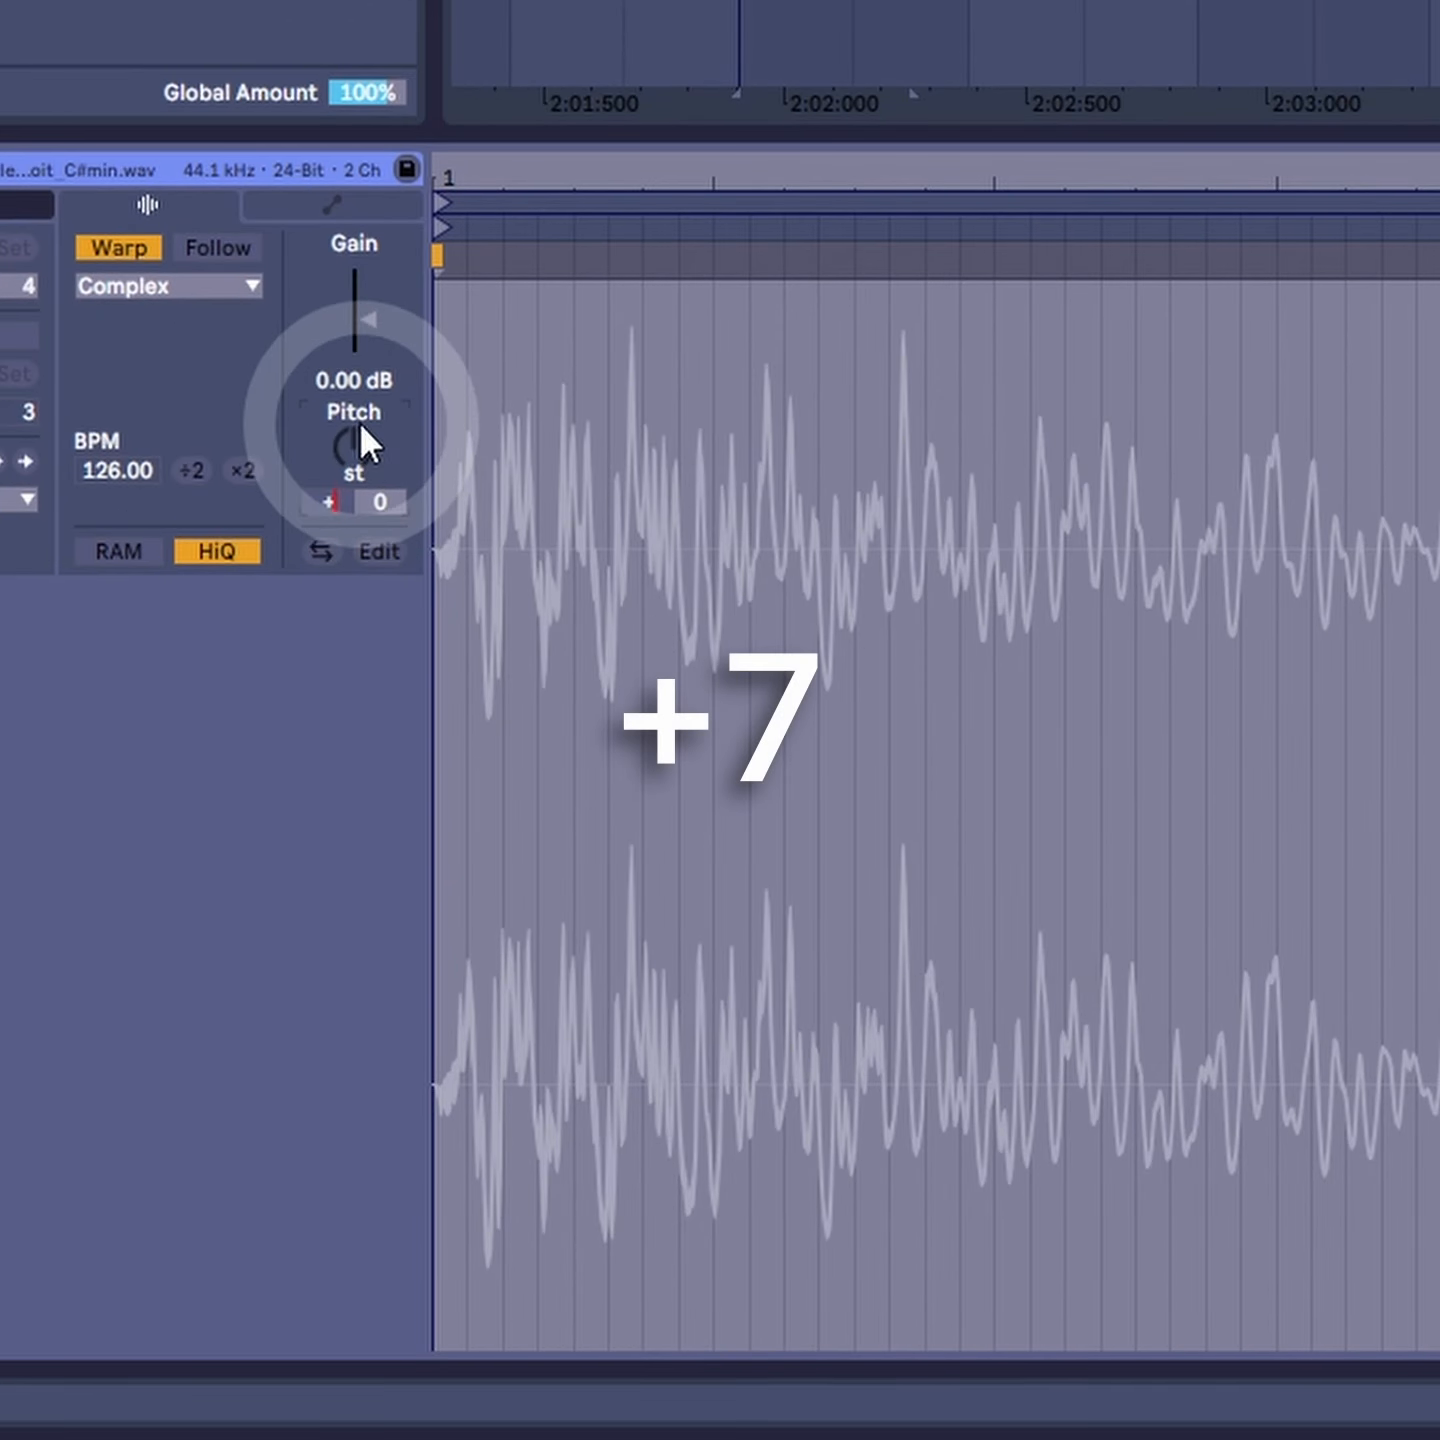
type("7")
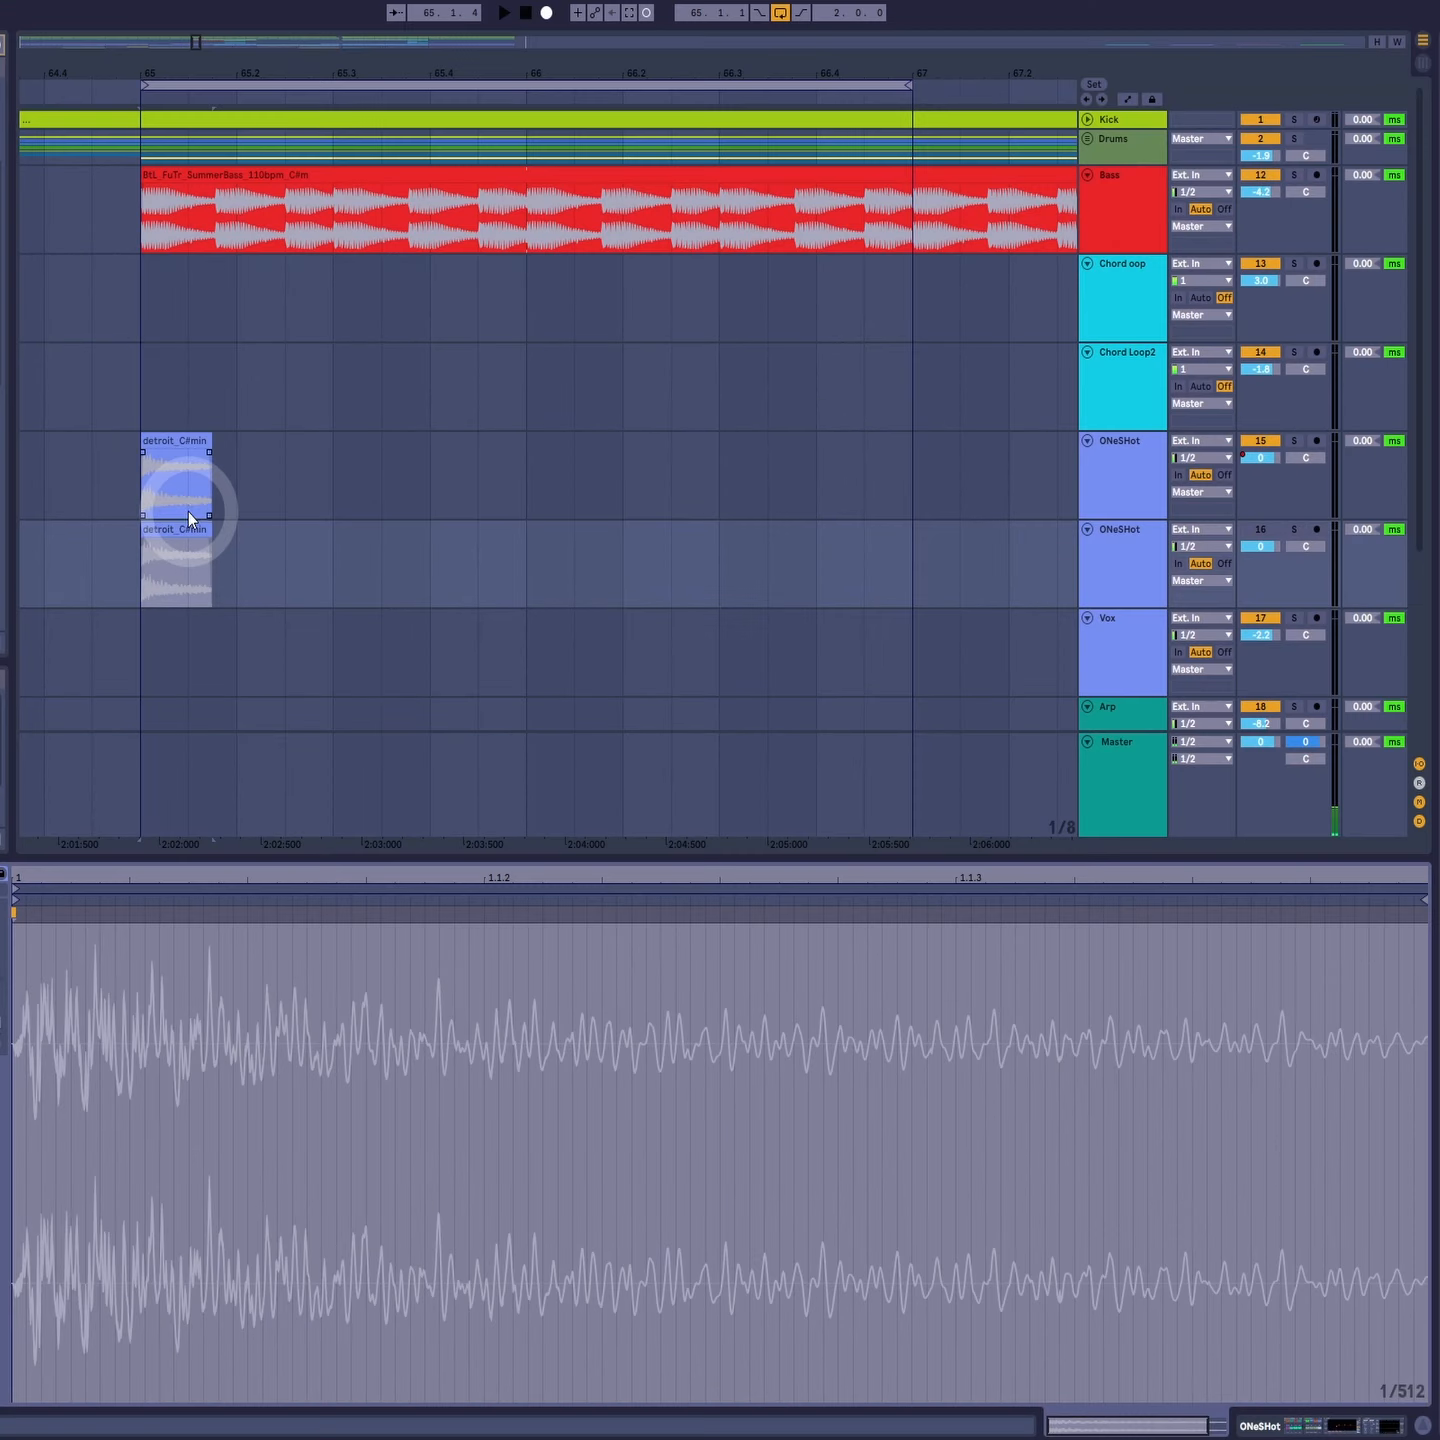
Step: Activate the second ONeSHot track and play the loop with both one-shot clips layered
left_click(182, 437)
left_click(1259, 529)
key("space")
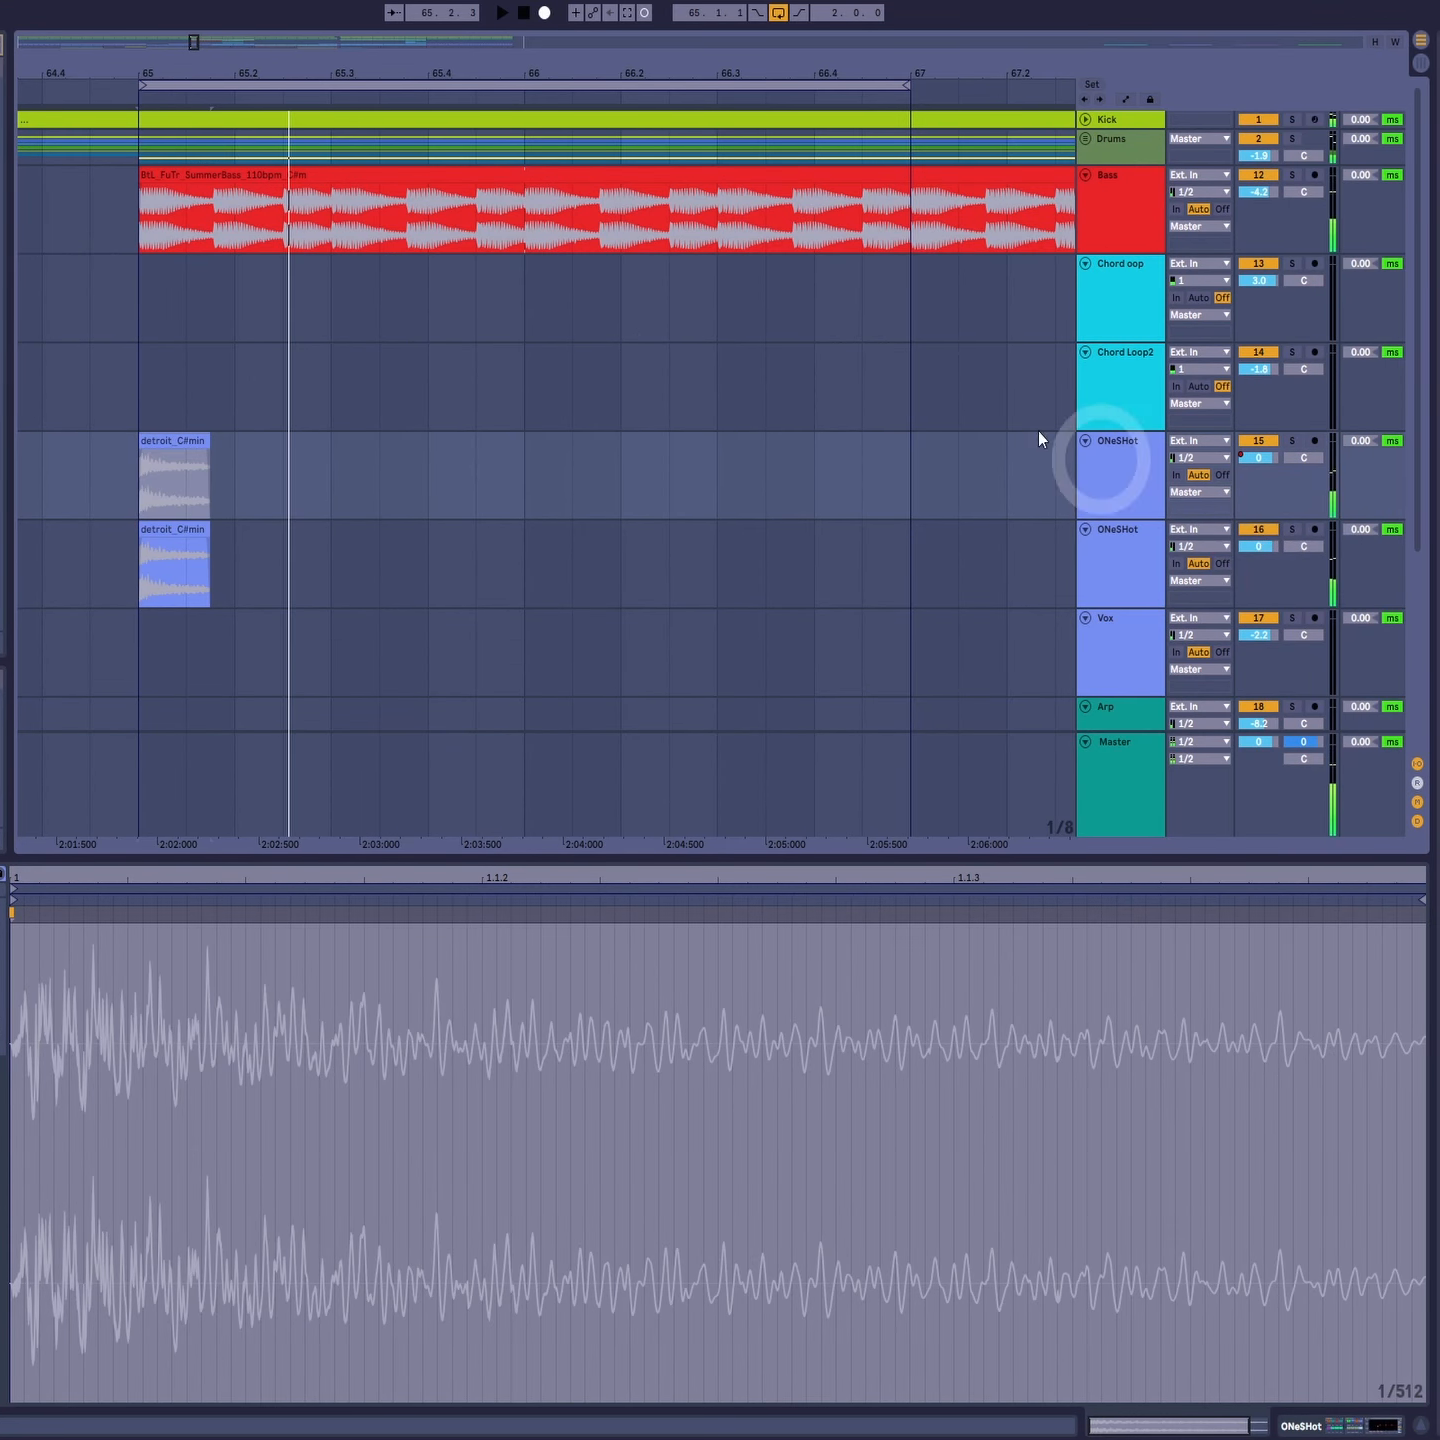
key("space")
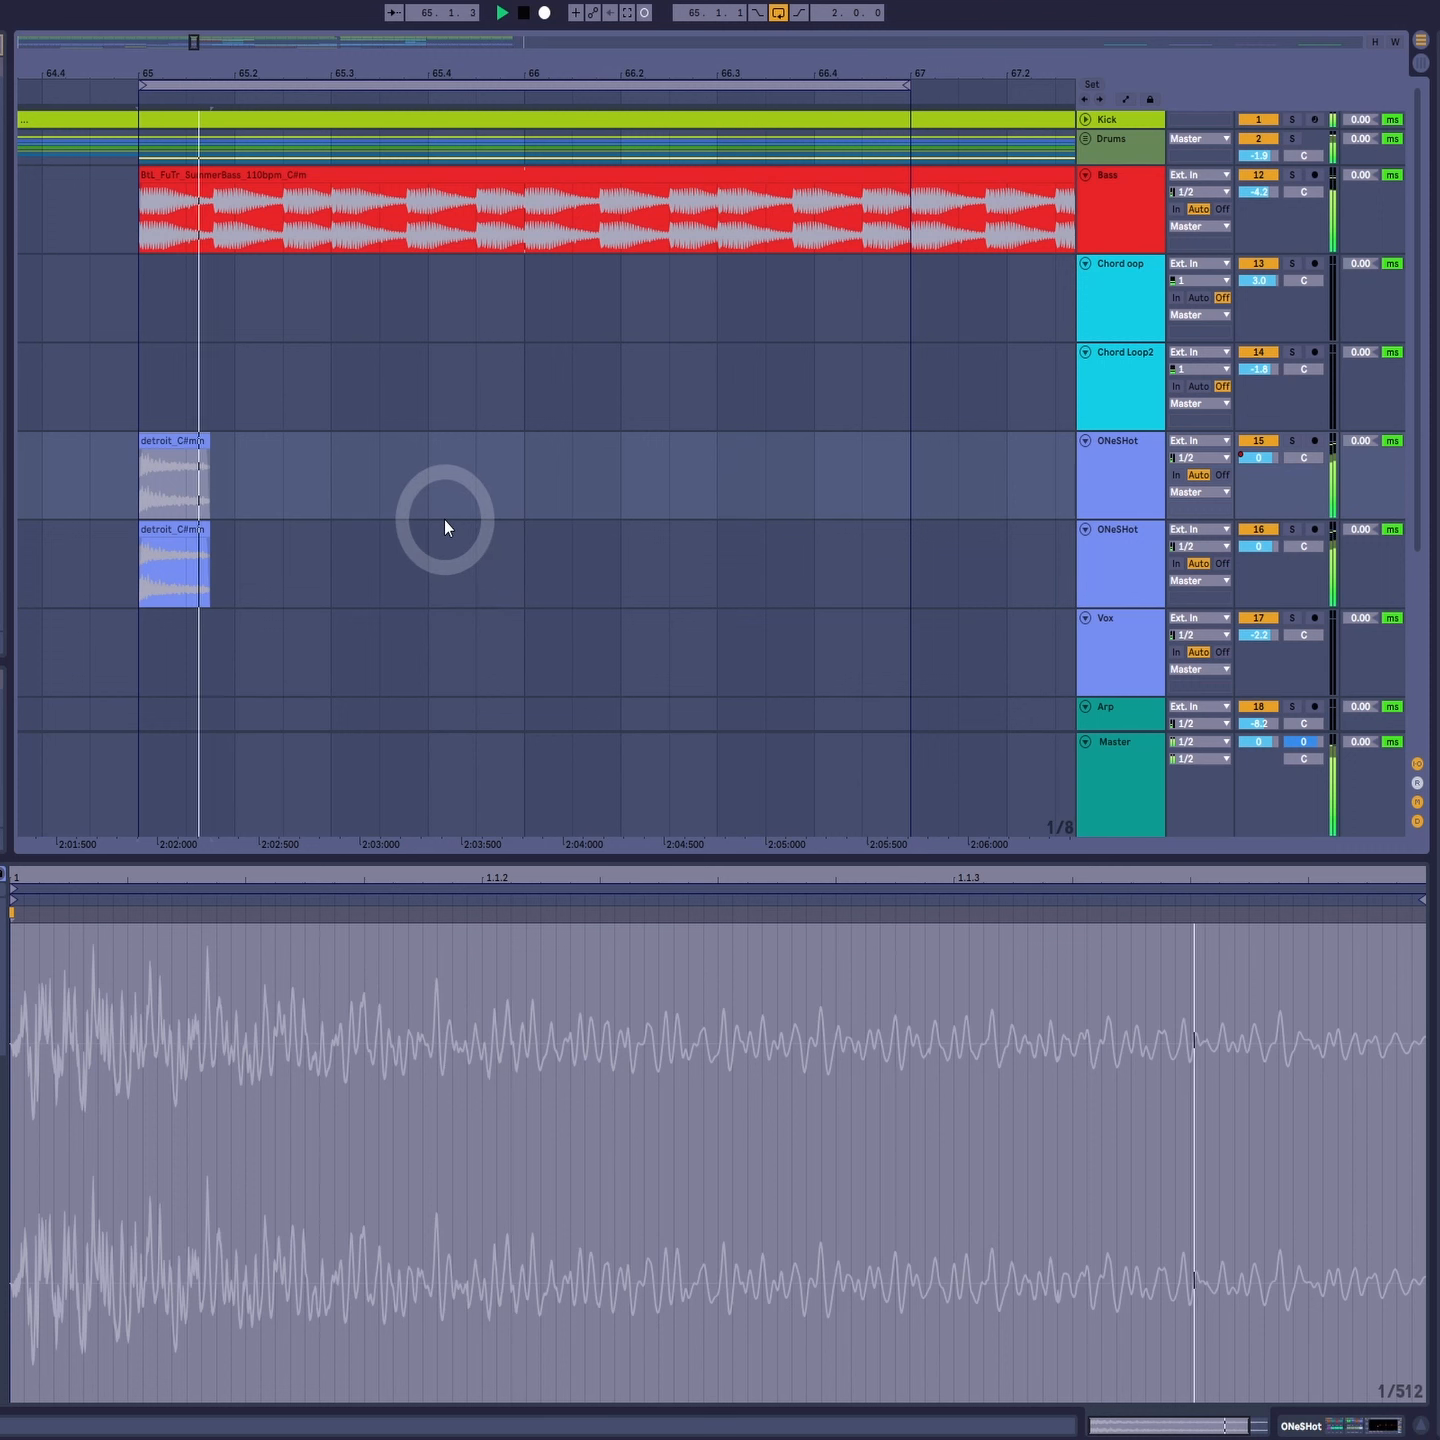
Step: Compare the loop with the second ONeSHot track muted and active, leaving the track active
left_click(1258, 529)
key("space")
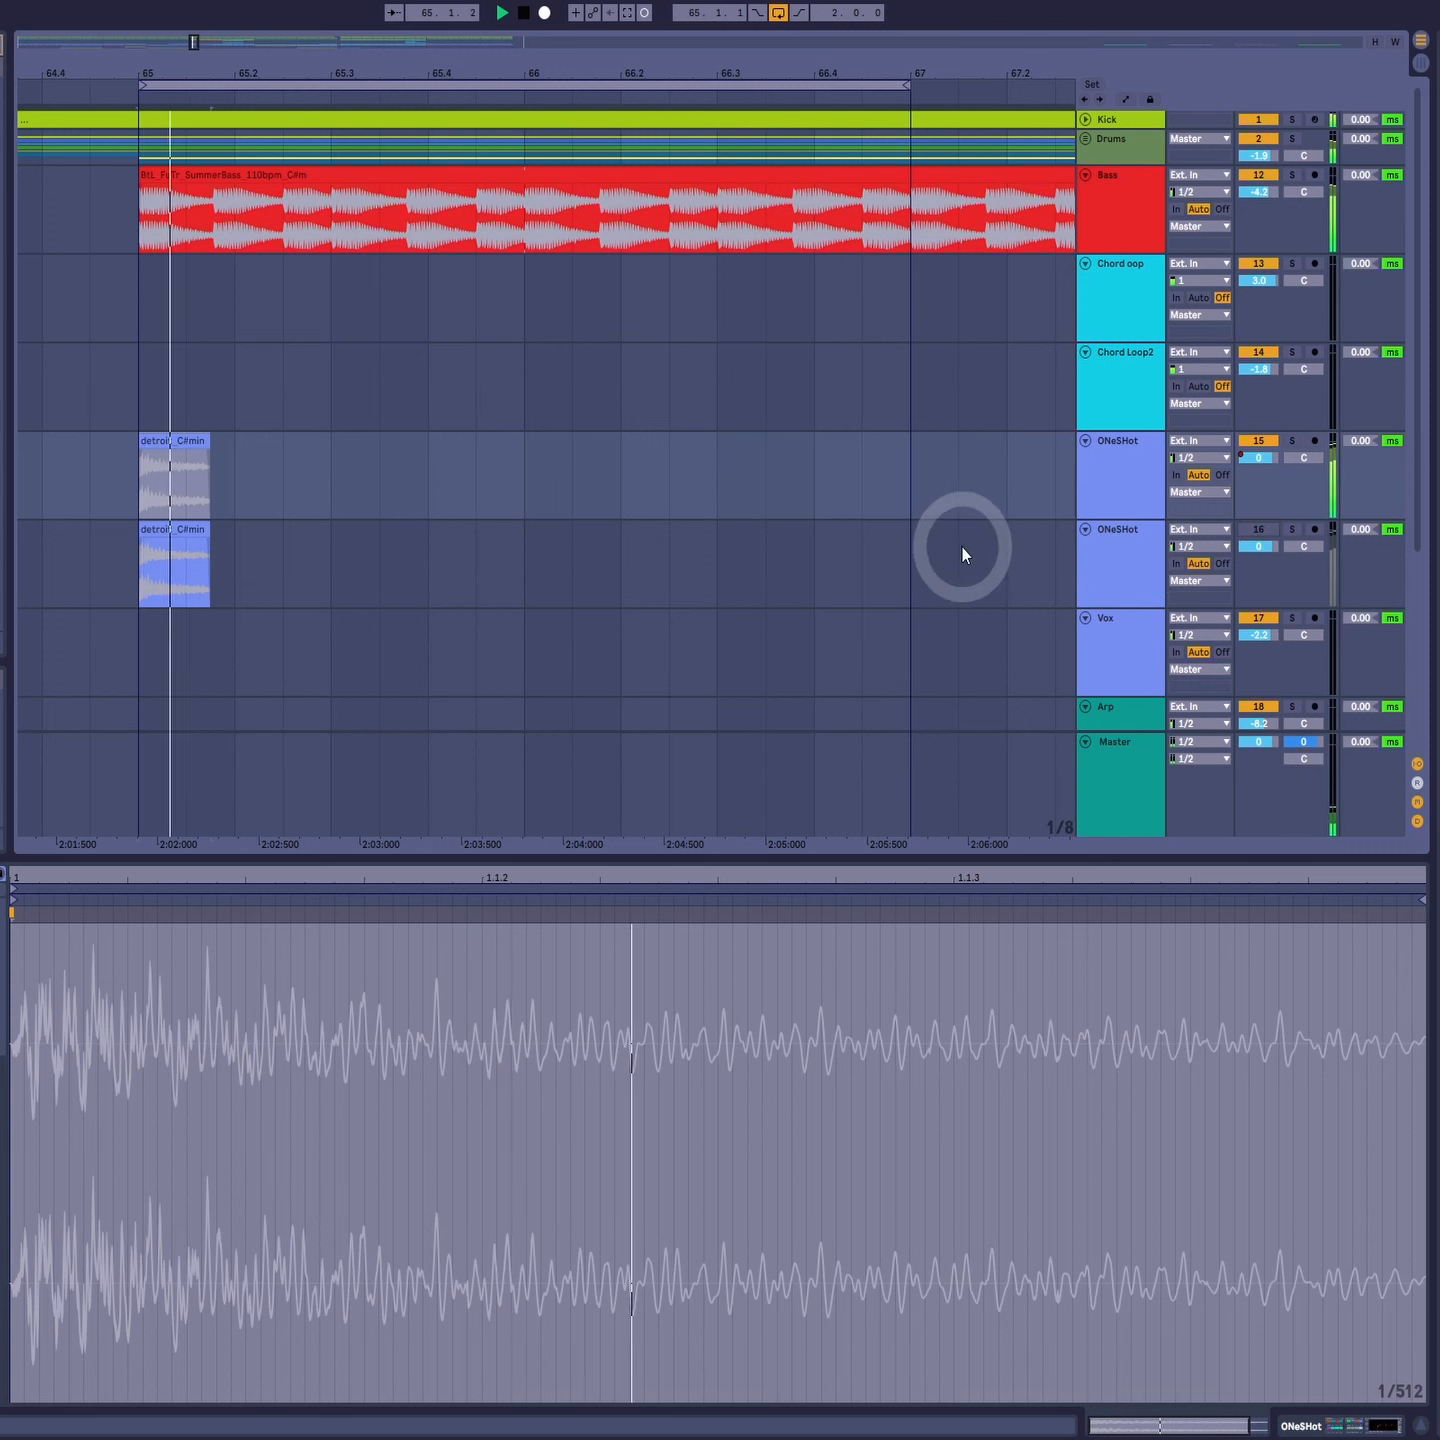
key("space")
left_click(1254, 525)
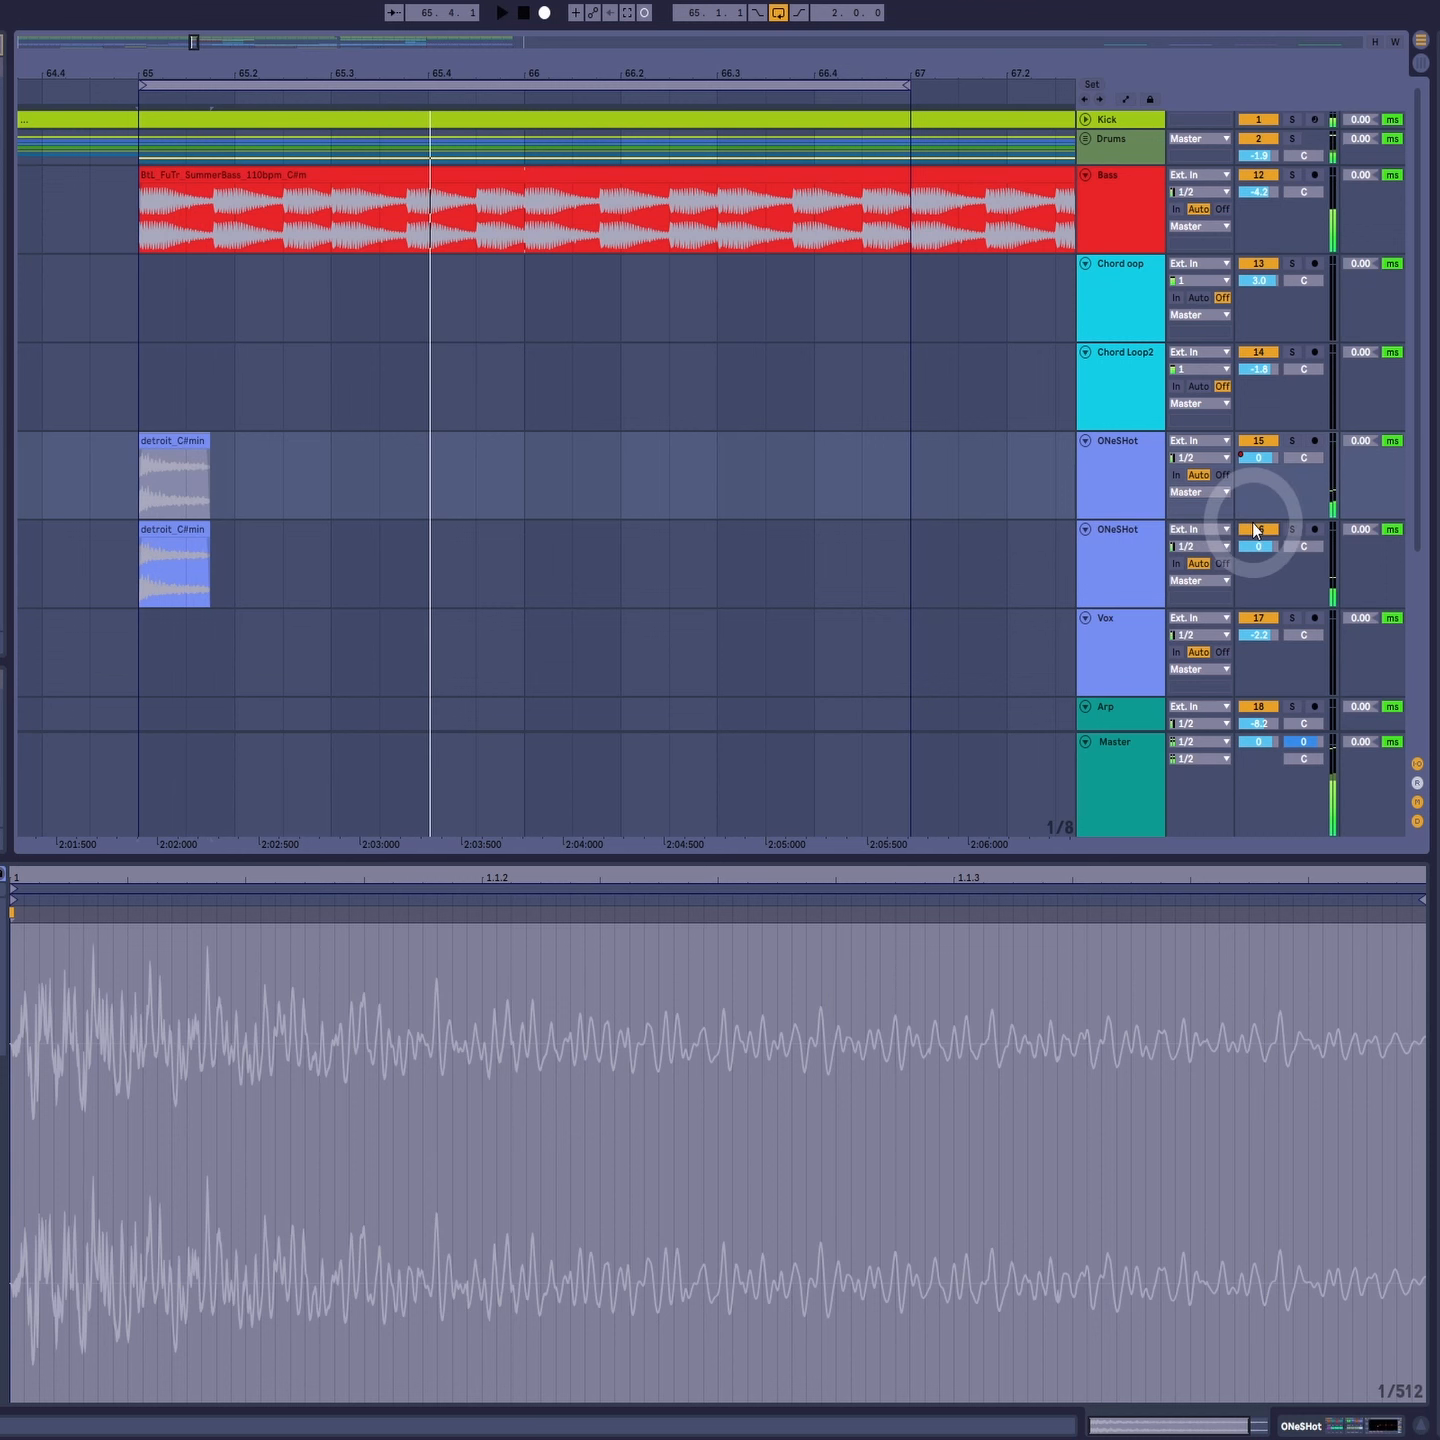
key("space")
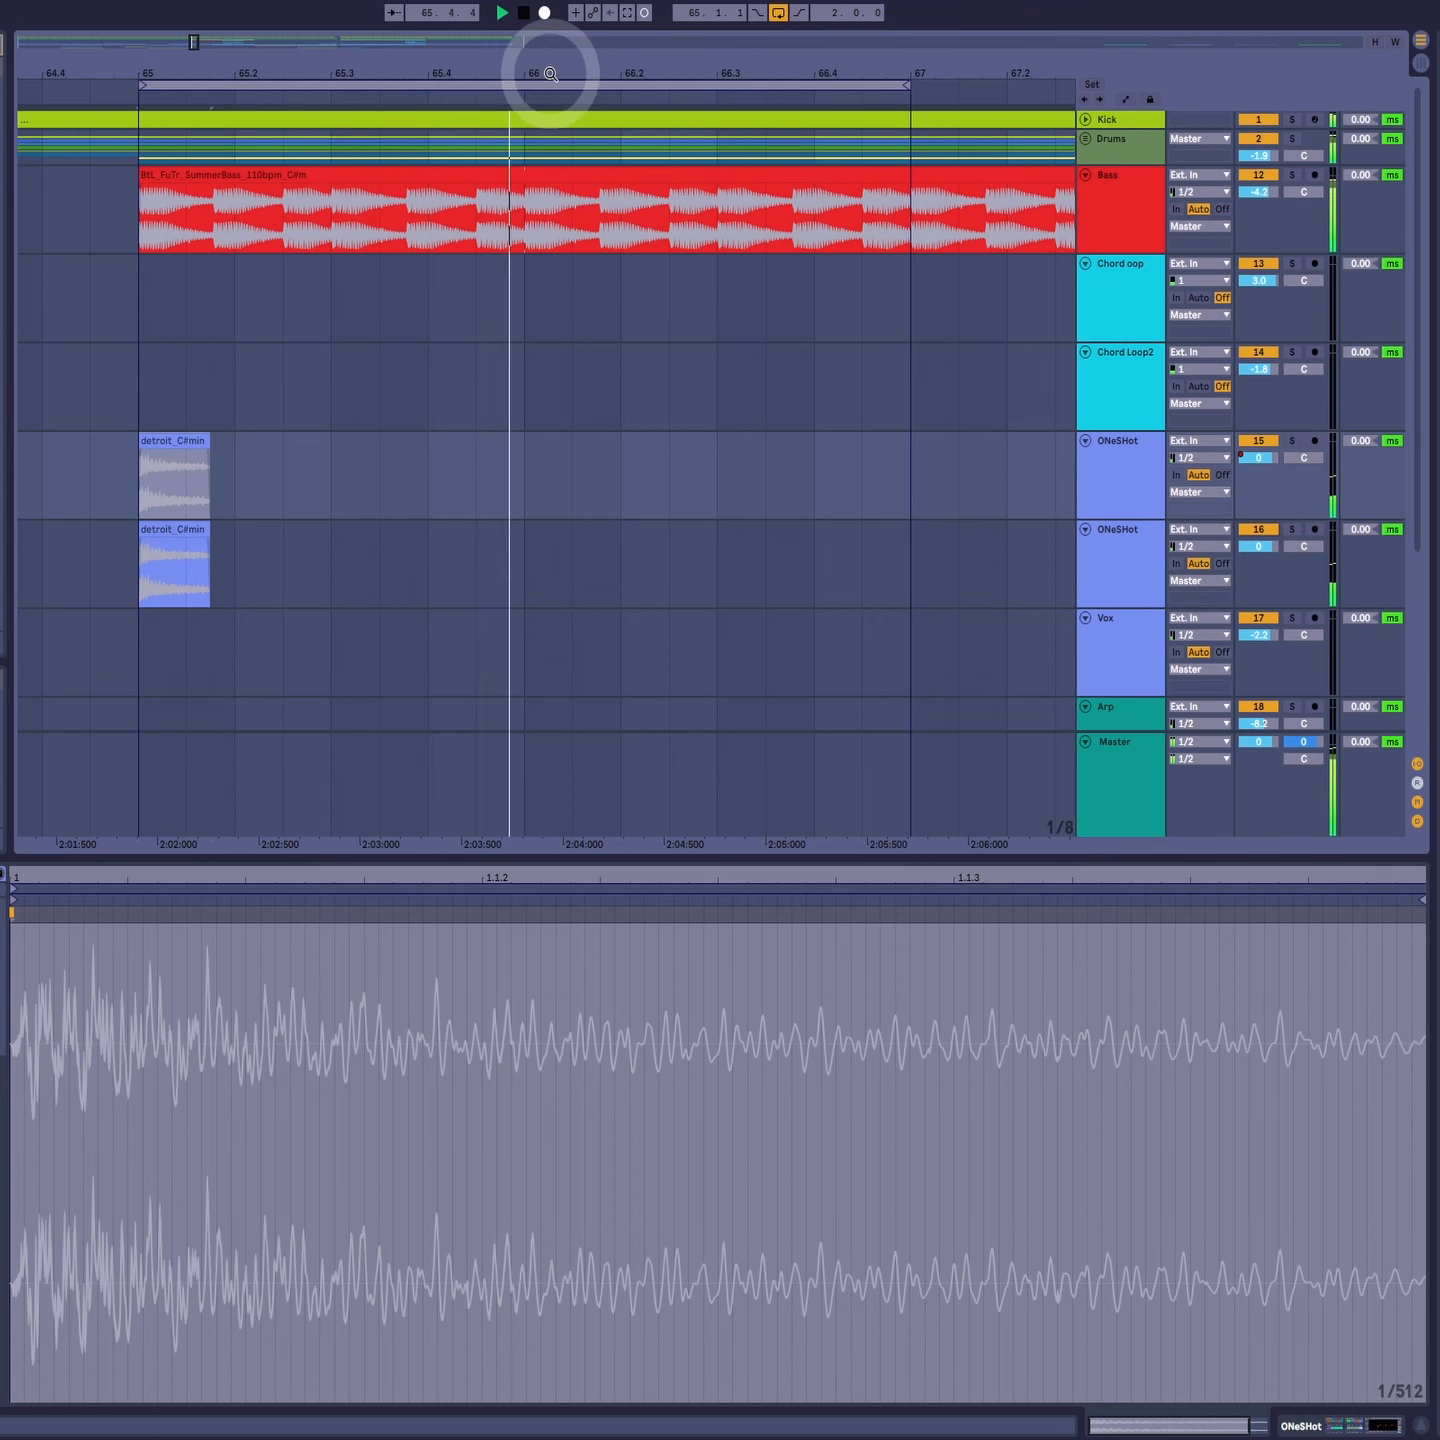
Step: Copy the CPR_125_C#m_Obiwan clip on the Chord oop track from bar 77 to bar 65
key("space")
mouse_move(535, 72)
left_mouse_down()
mouse_move(514, 64)
mouse_move(530, 70)
left_mouse_up()
left_click_drag(822, 281, 433, 285)
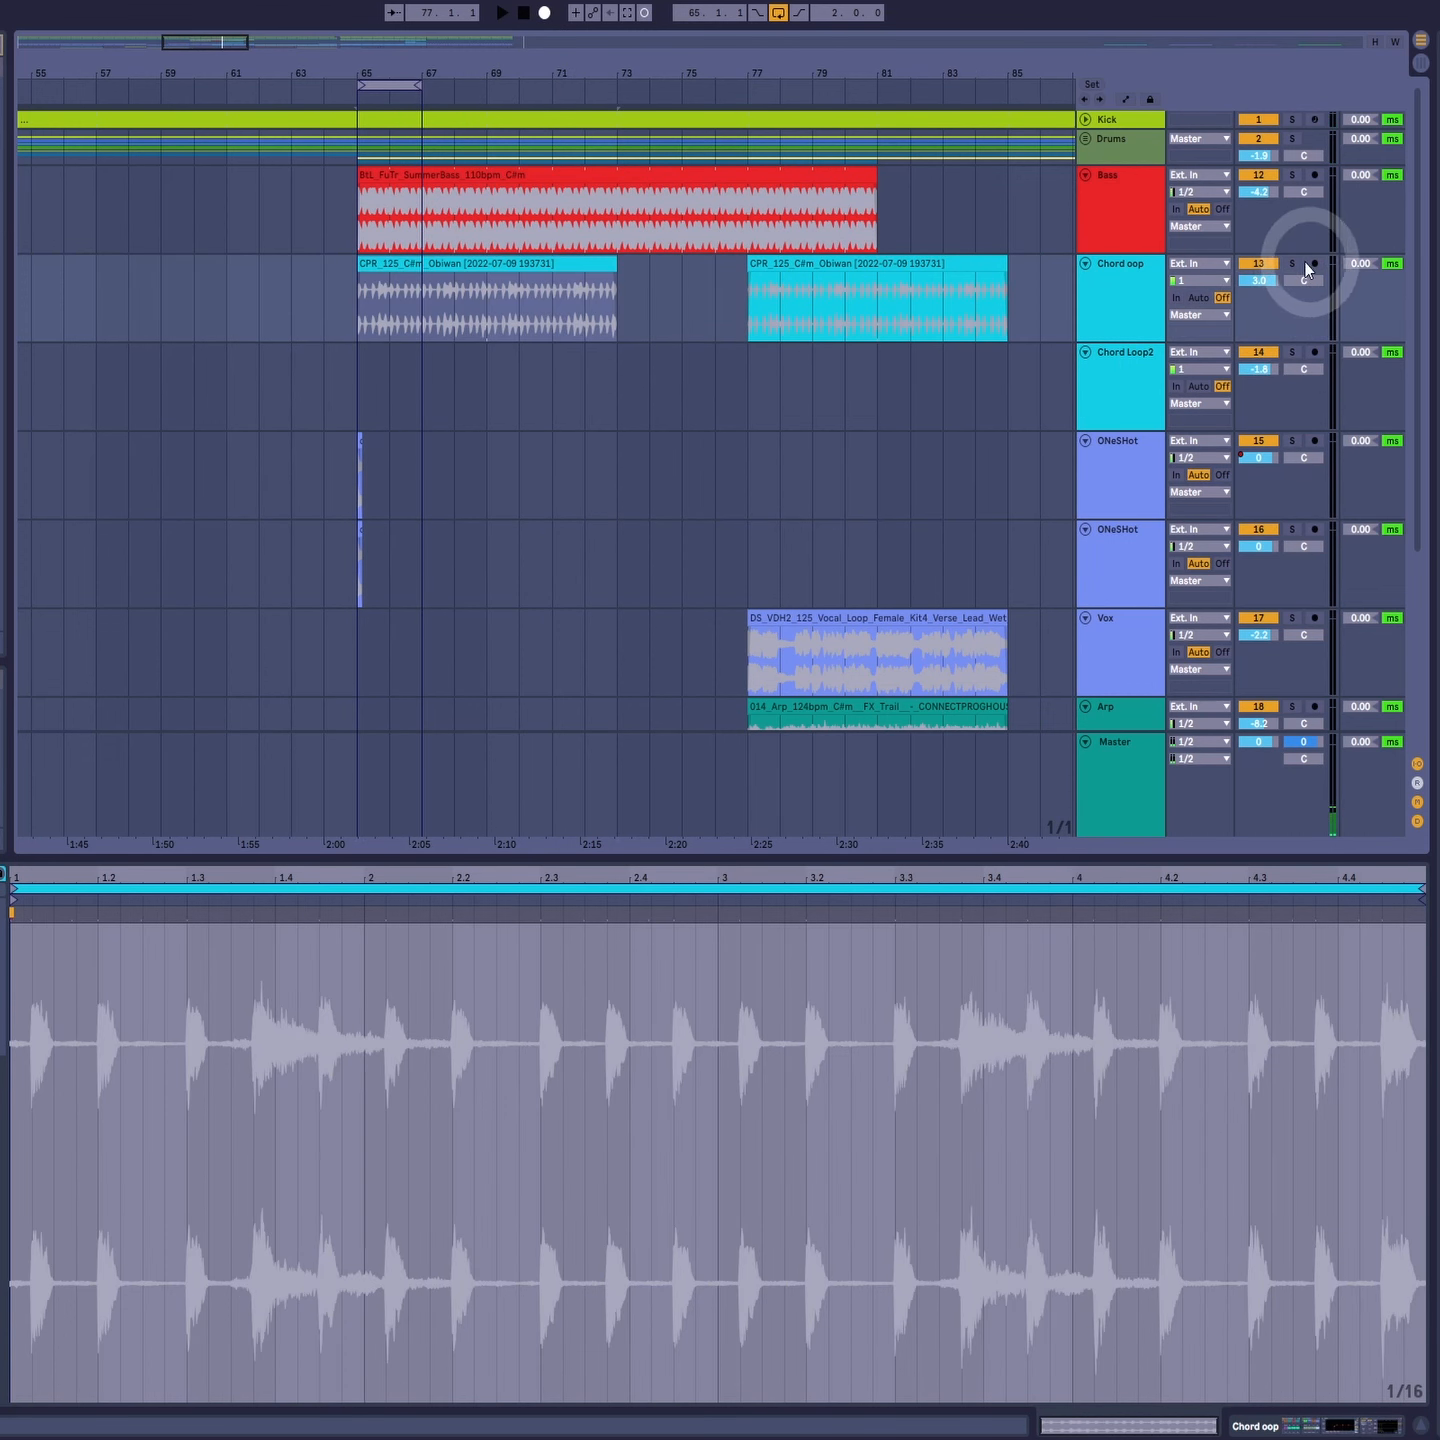
Step: Deactivate both ONeSHot tracks and audition the chord clip, first with the Chord oop track soloed and then in the mix
left_click(1258, 440)
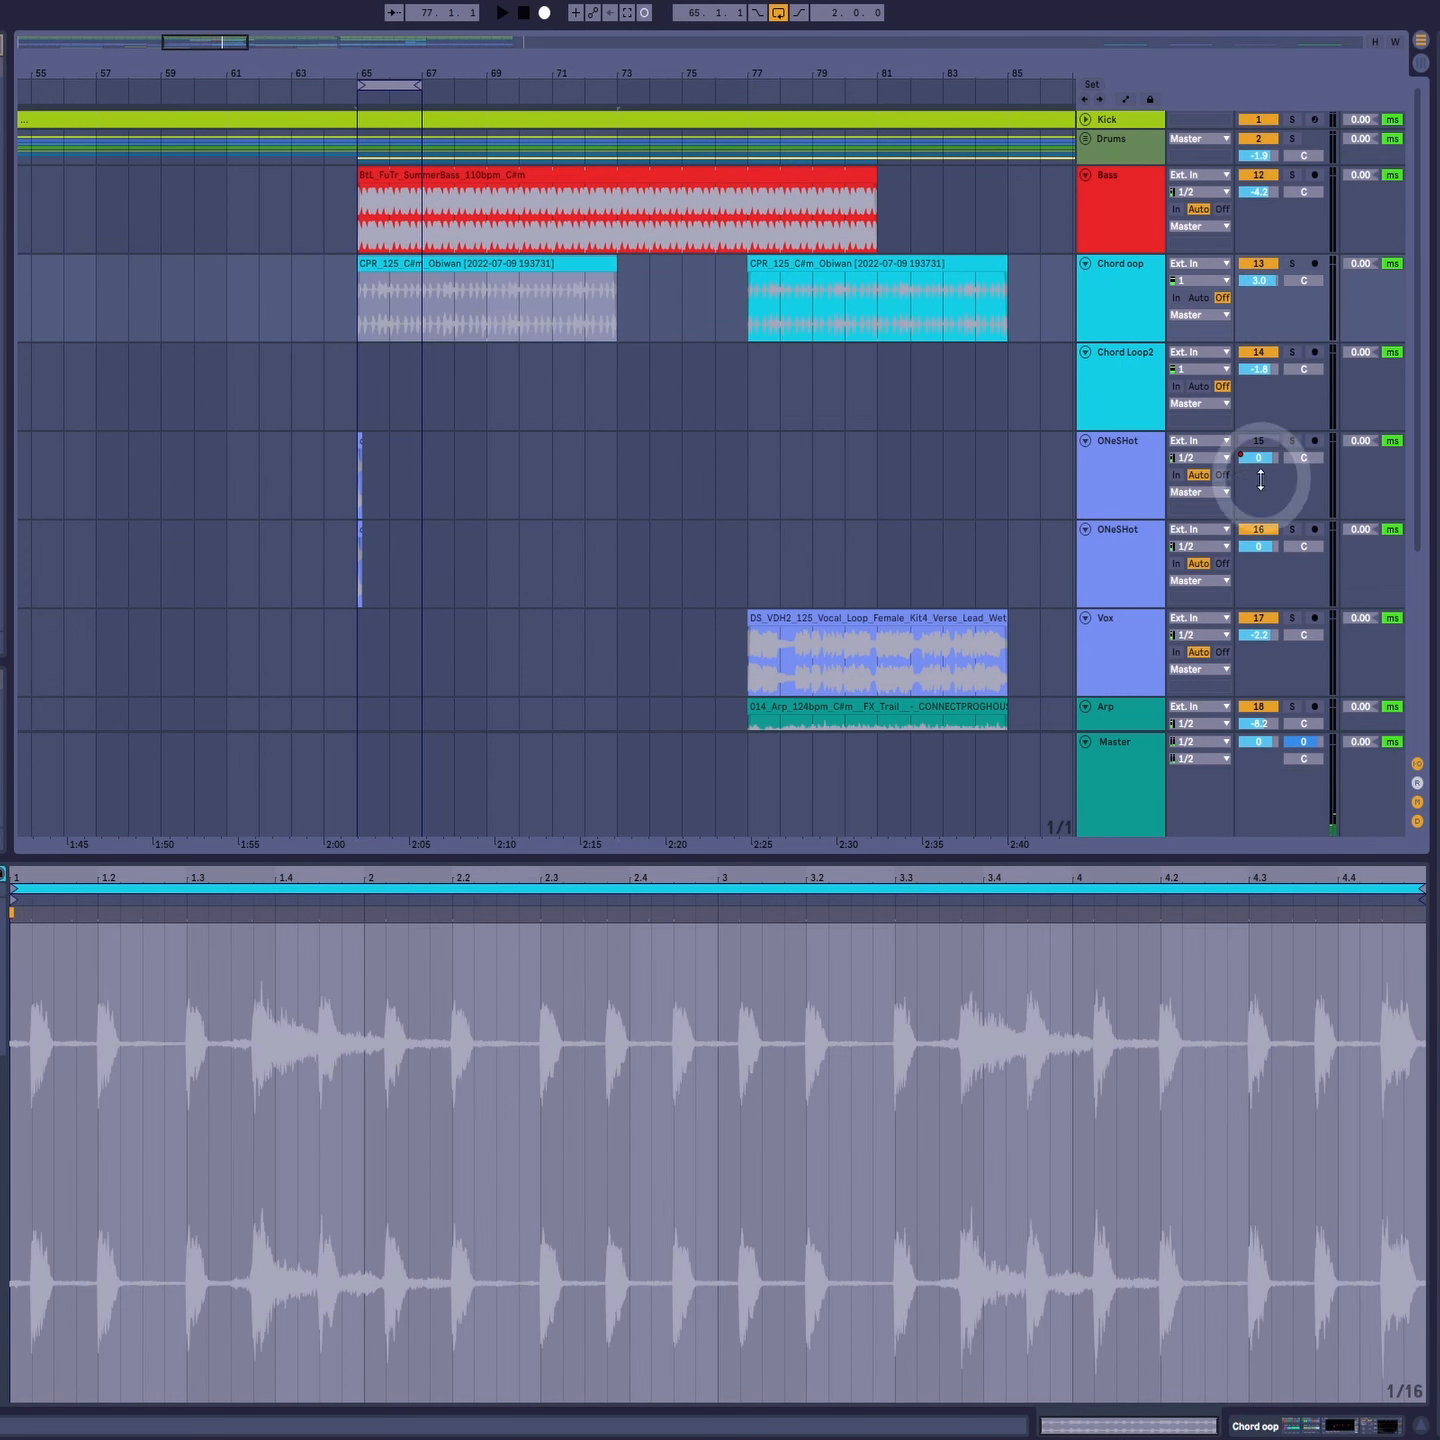
left_click(1252, 529)
left_click(1291, 263)
key("space")
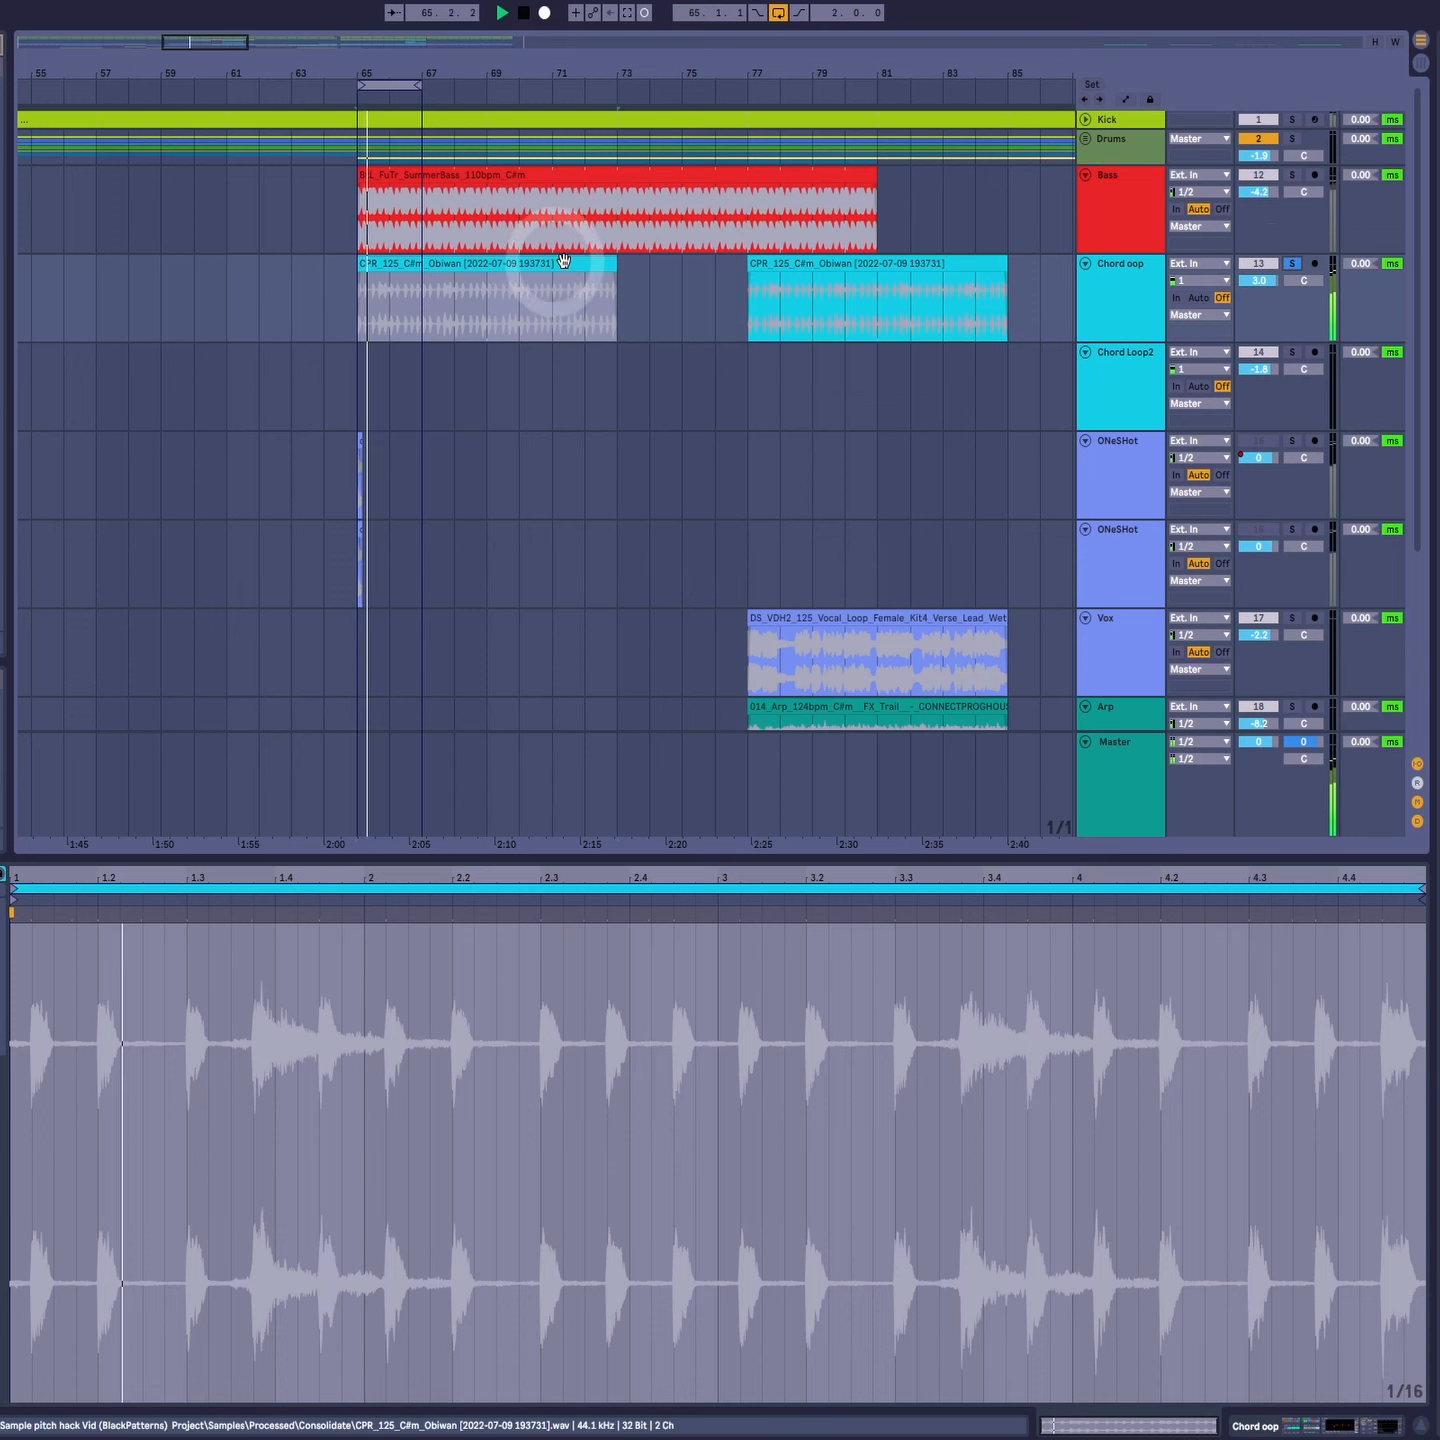
left_click(1292, 265)
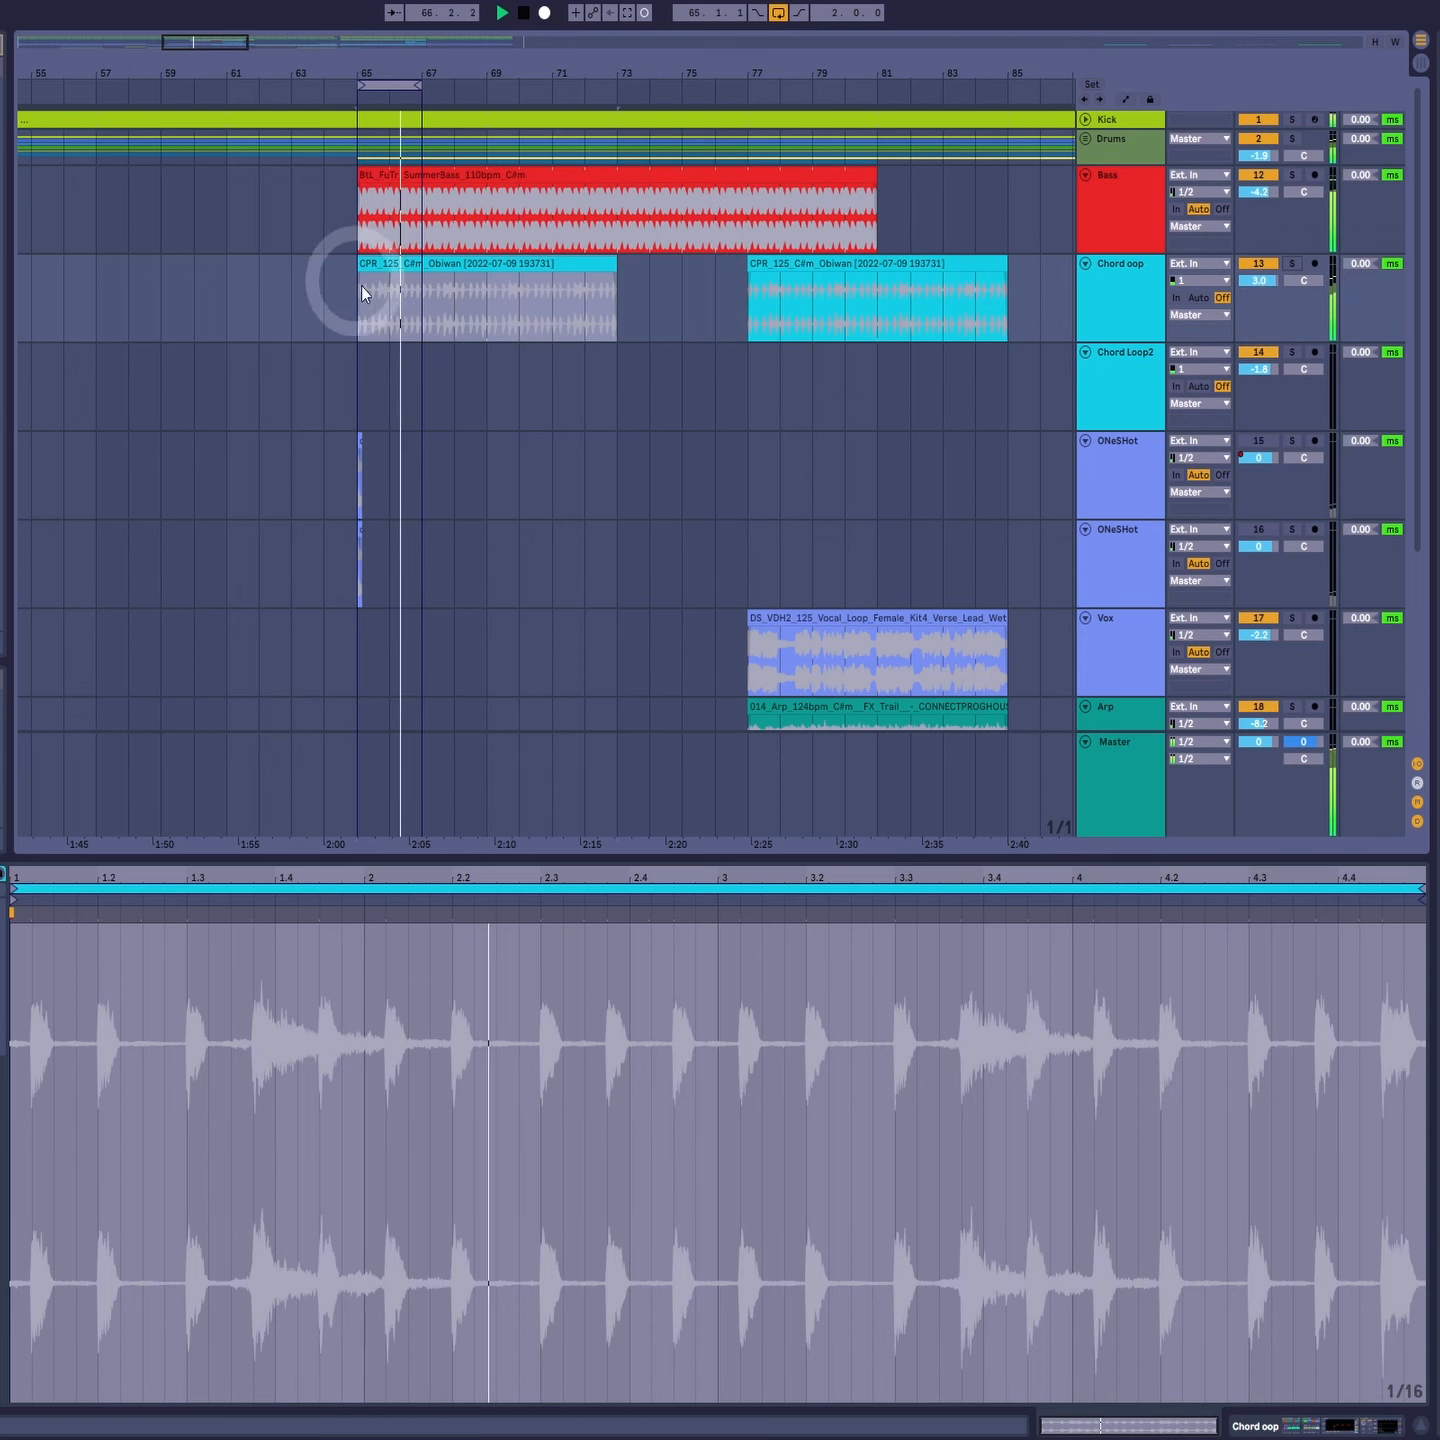
Step: Shorten the chord clip to bars 65 to 67, copy it to the Chord Loop2 track and transpose the copy
left_click_drag(608, 260, 393, 348)
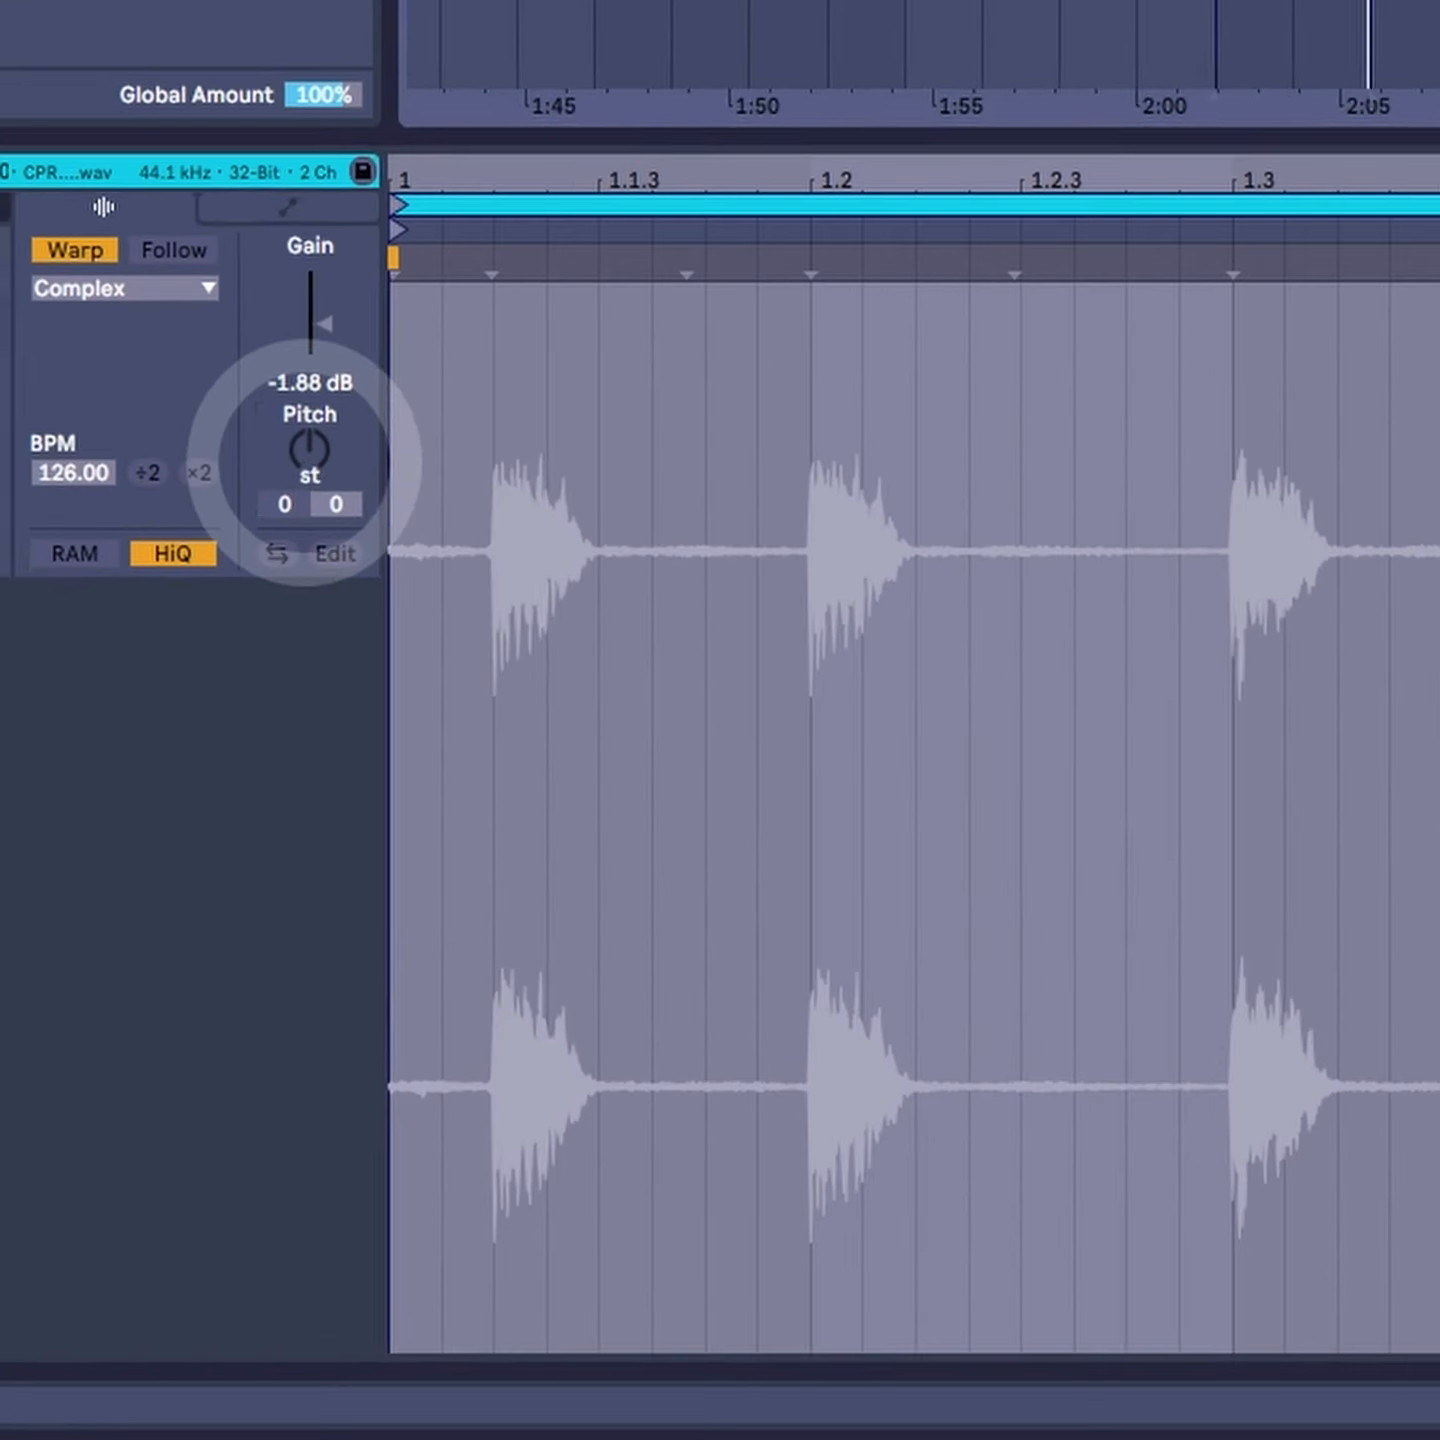
left_click_drag(301, 460, 295, 447)
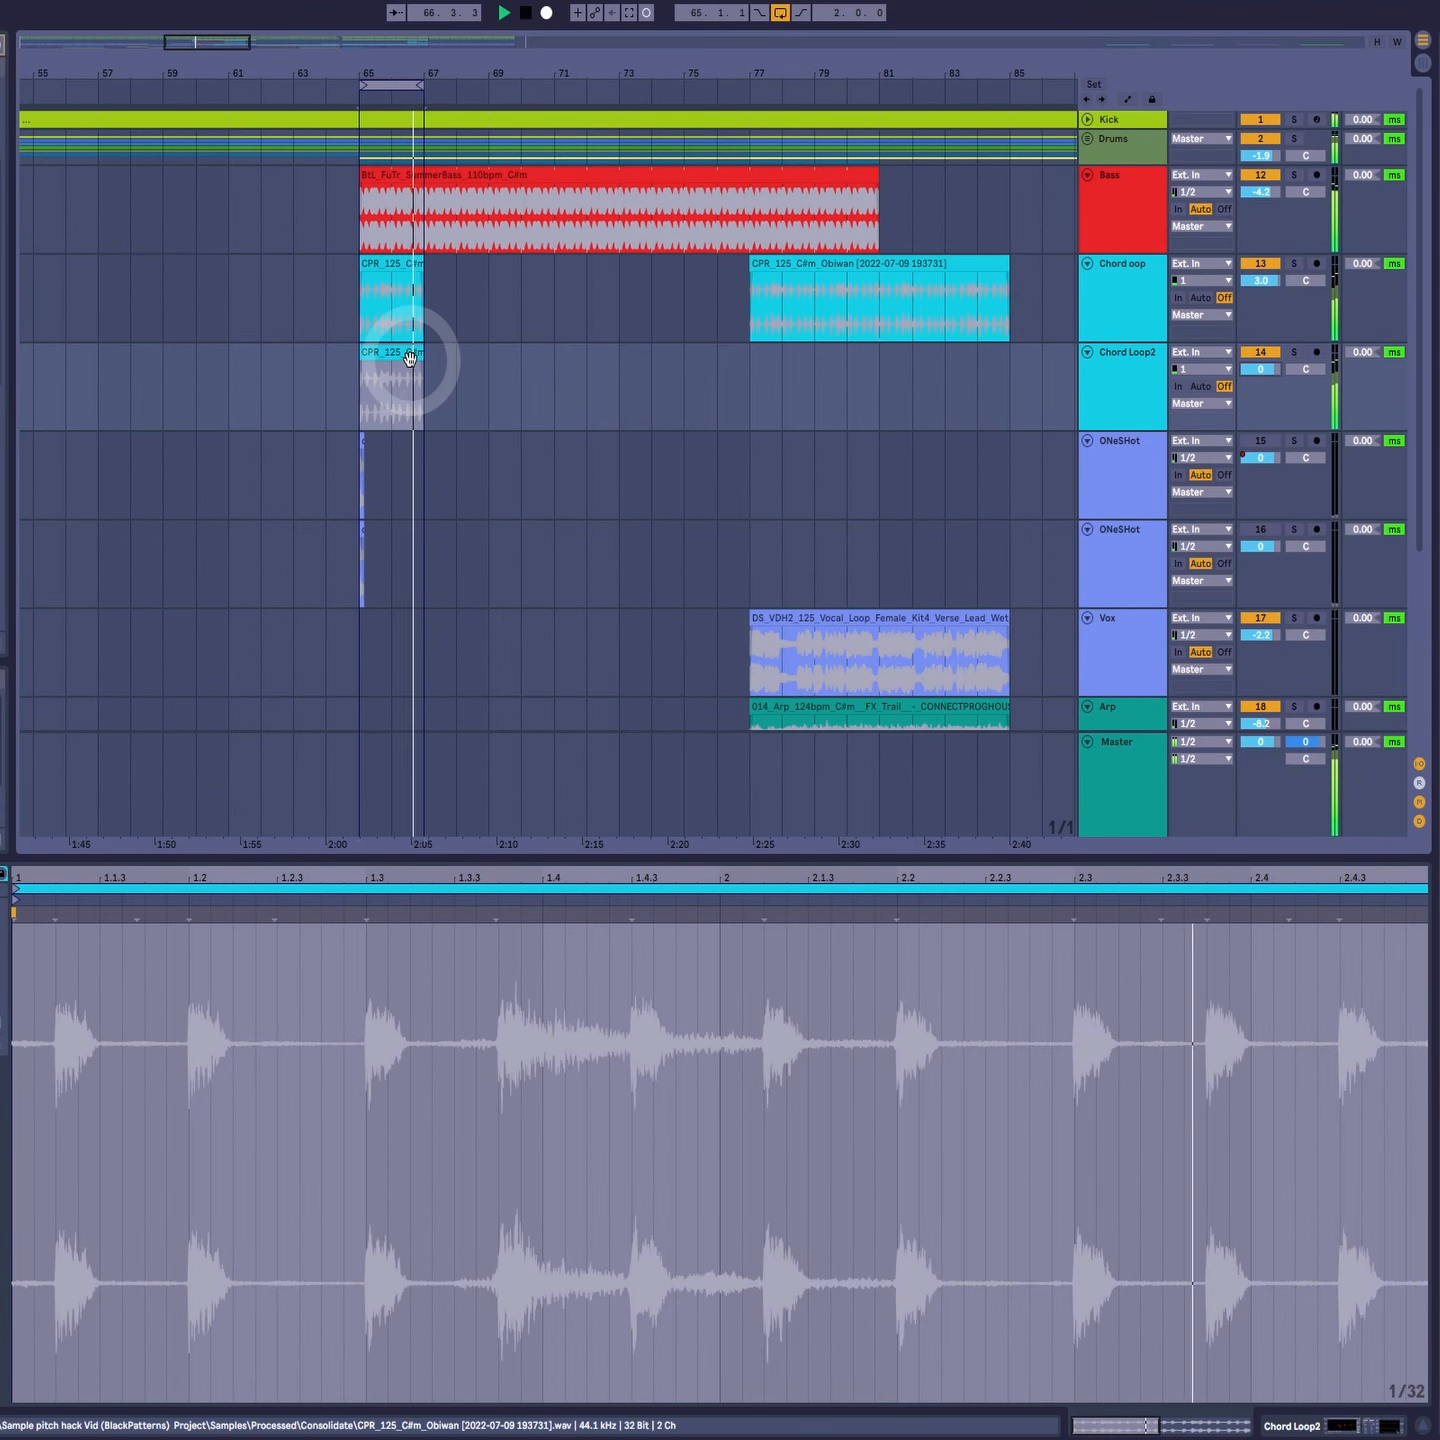
left_click_drag(379, 67, 387, 69)
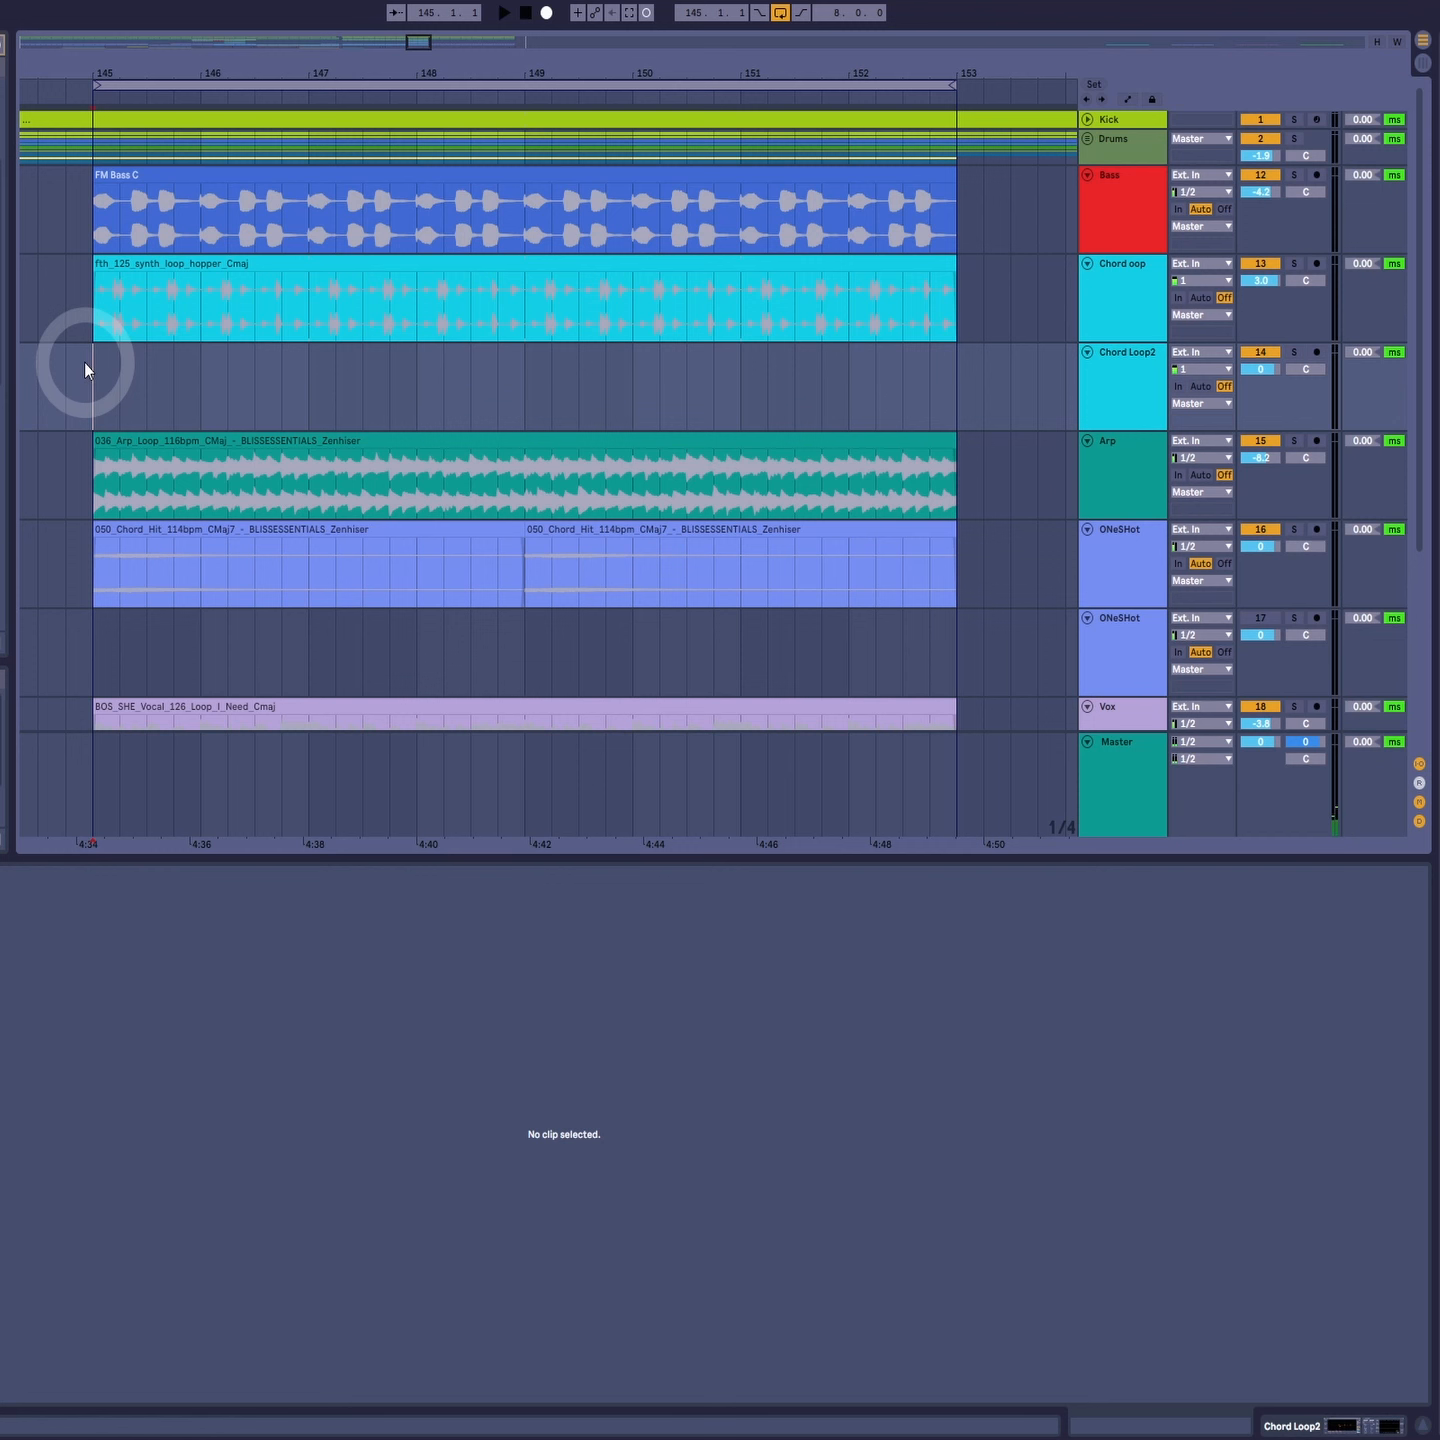
Step: Examine the chord, bass, vocal and arp clips of the C major section at bars 145 to 153 and play it
left_click(236, 265)
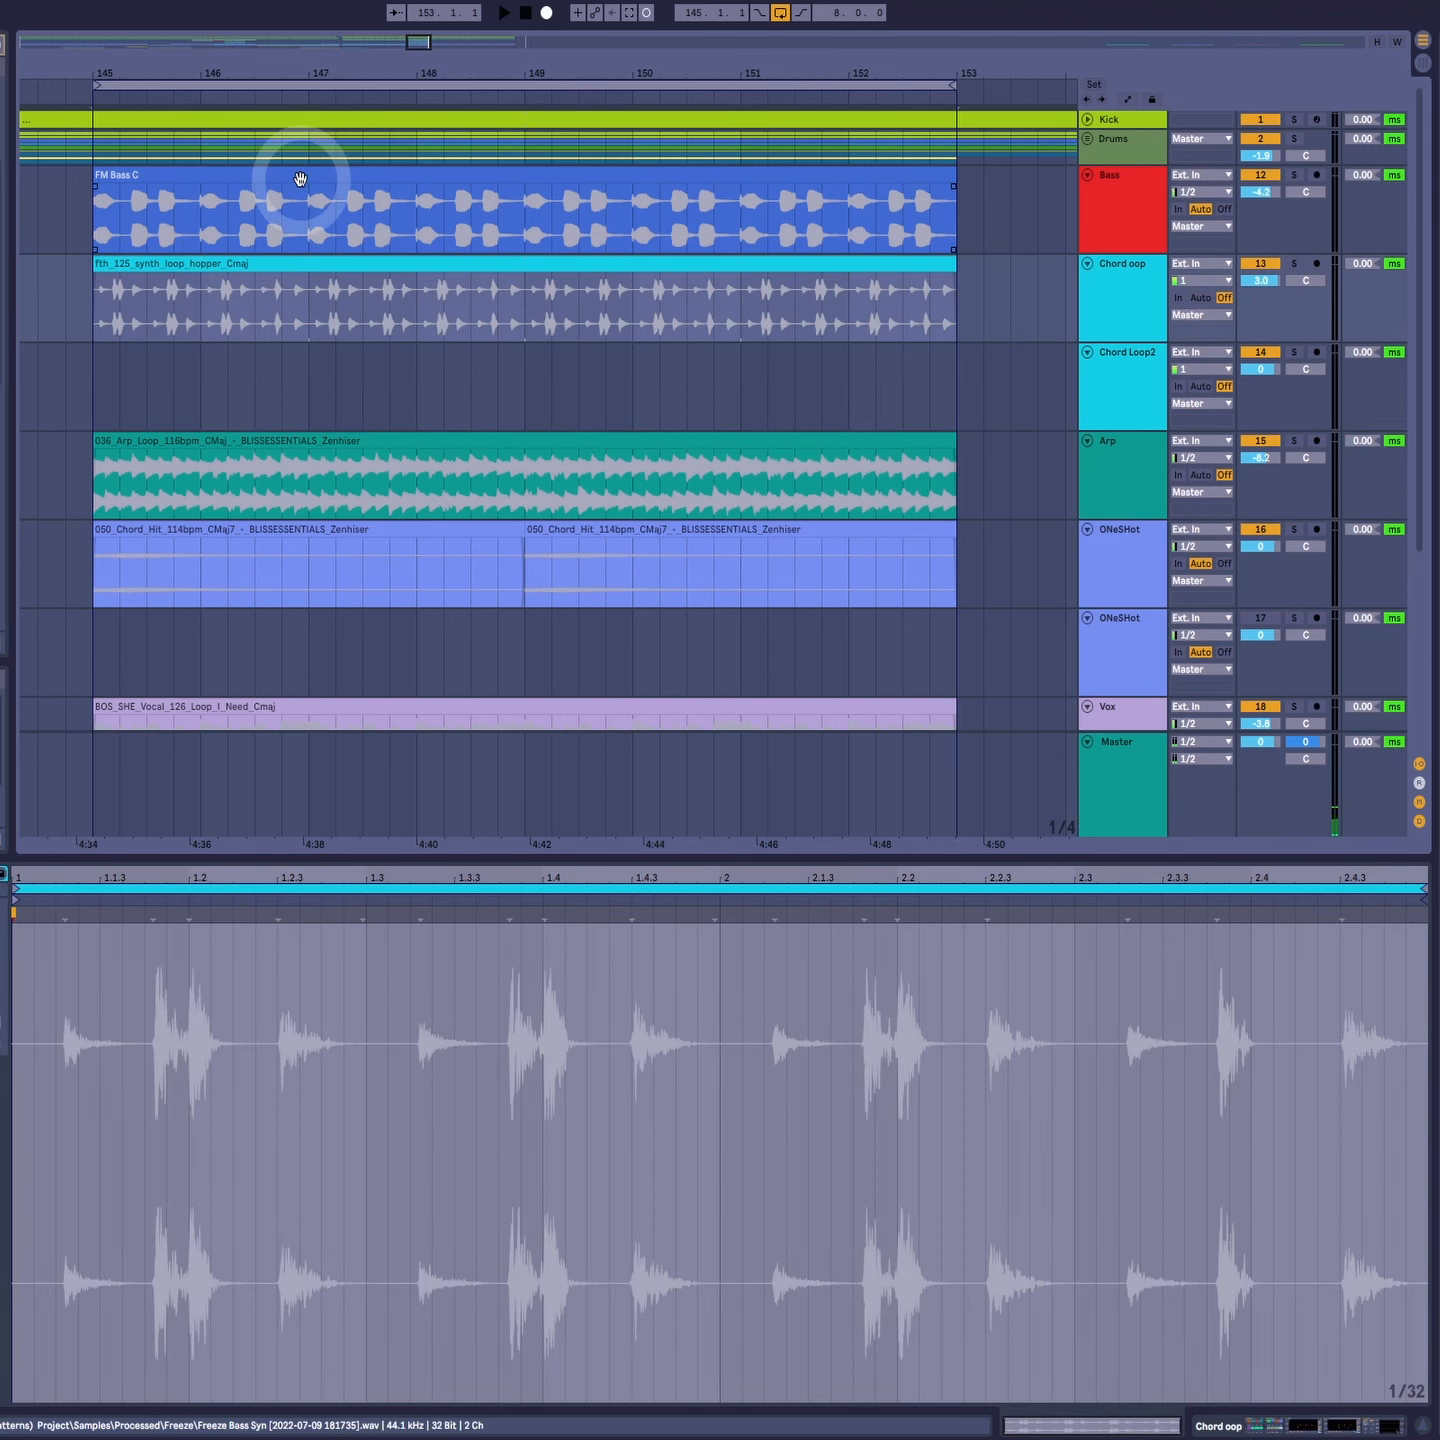
left_click(294, 175)
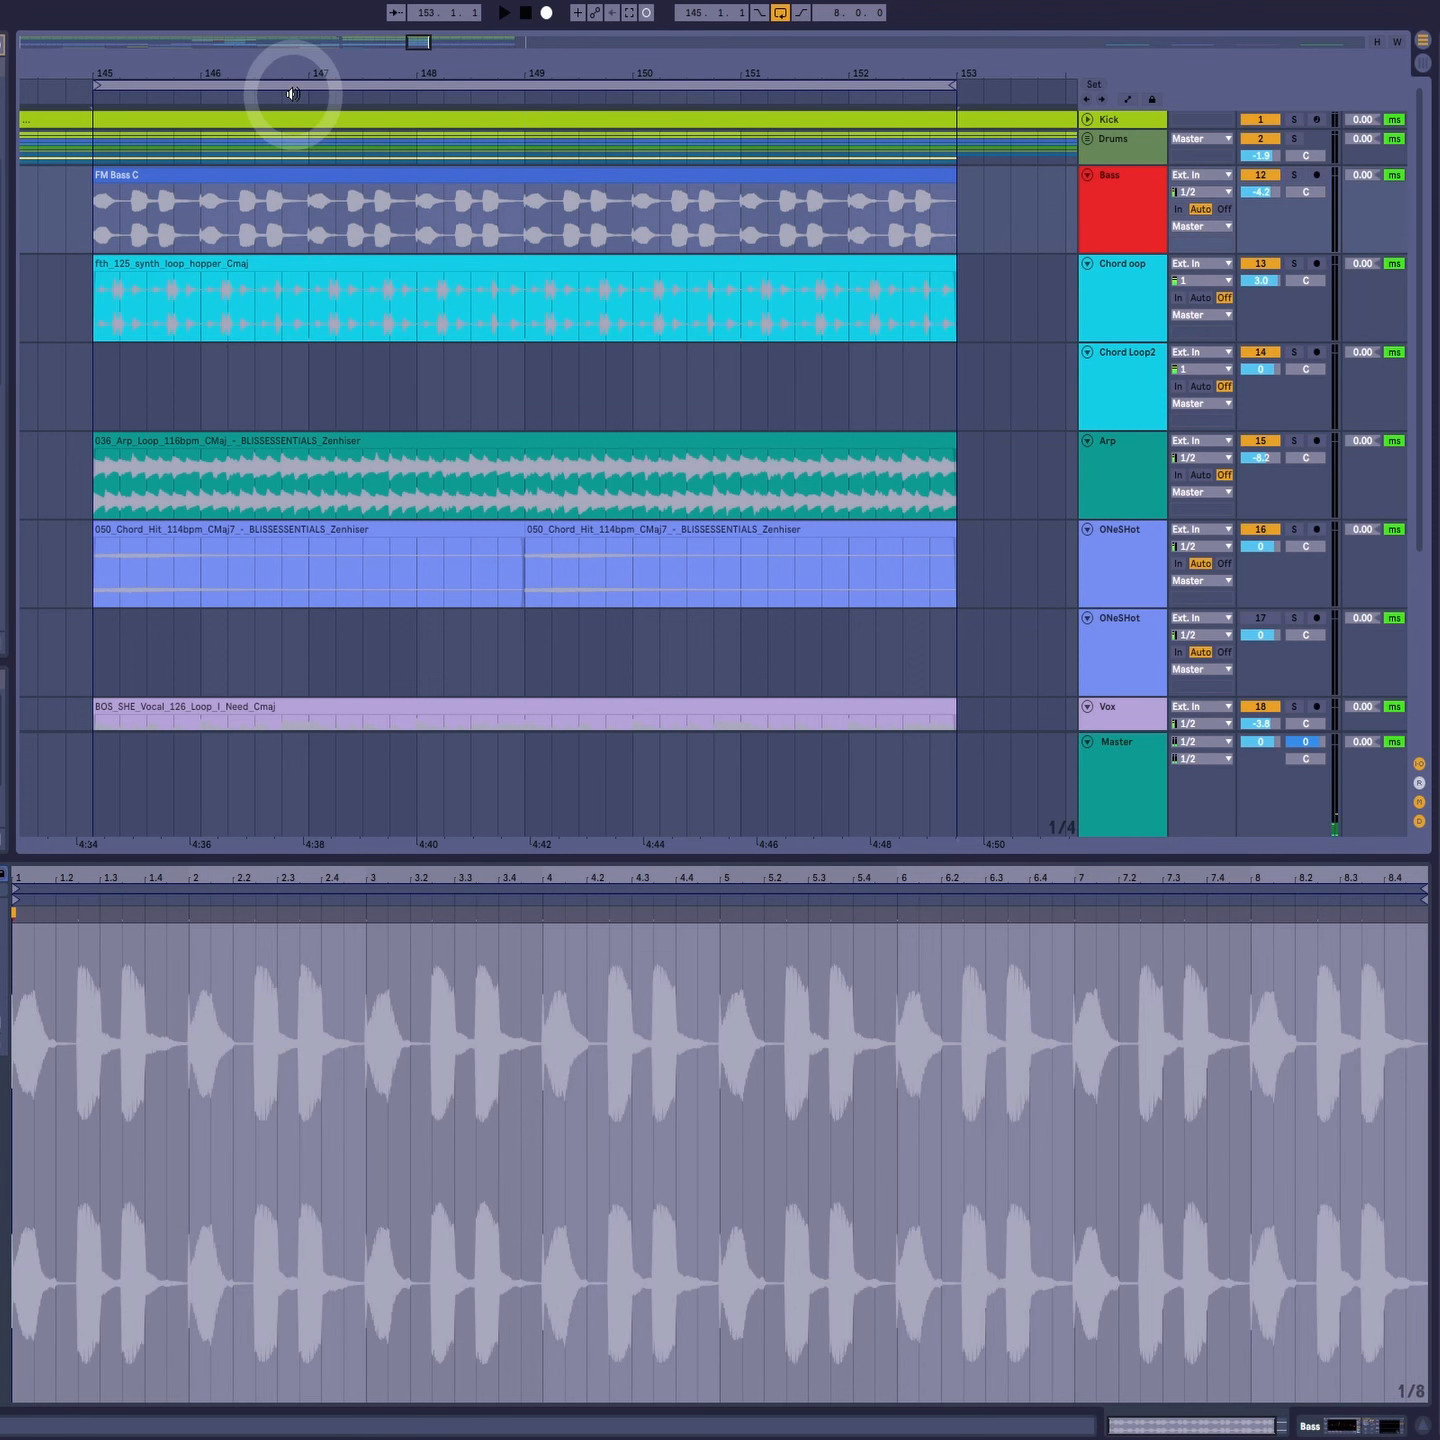
left_click(241, 718)
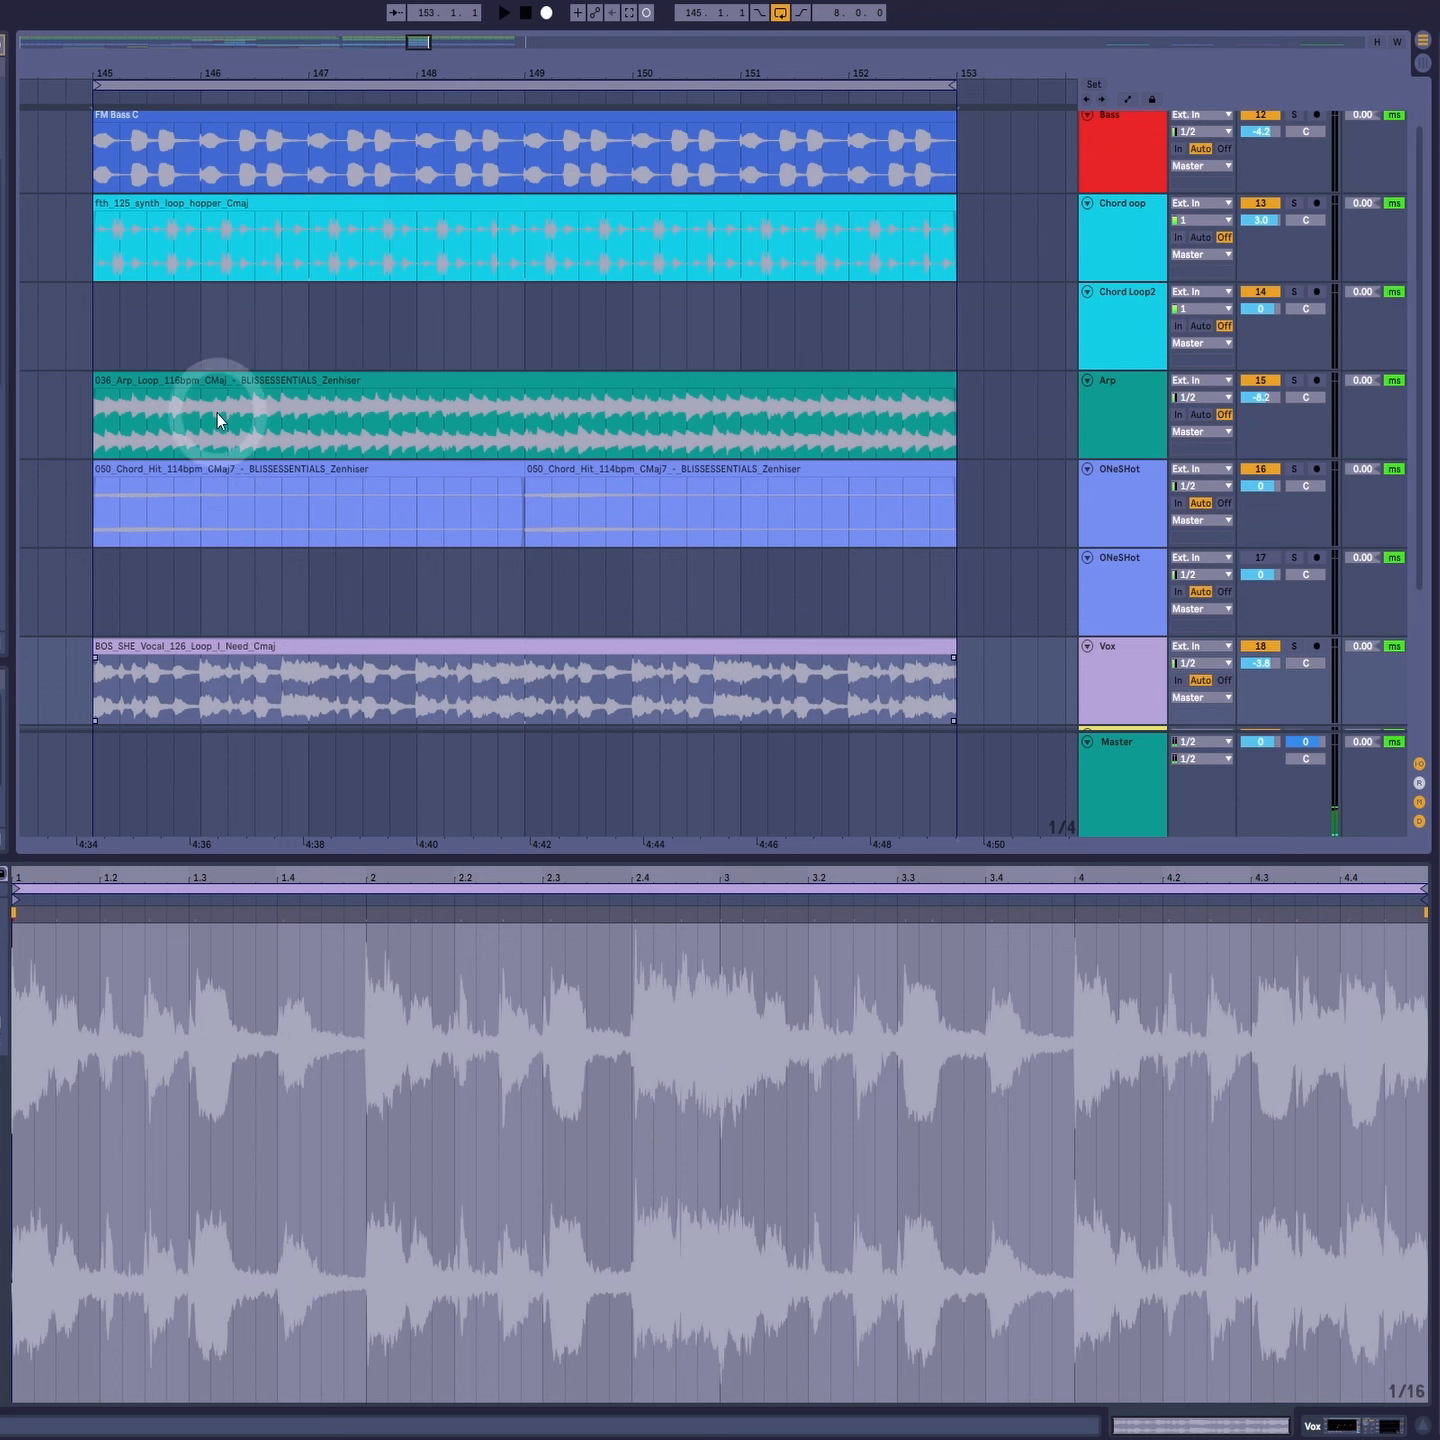
left_click(219, 391)
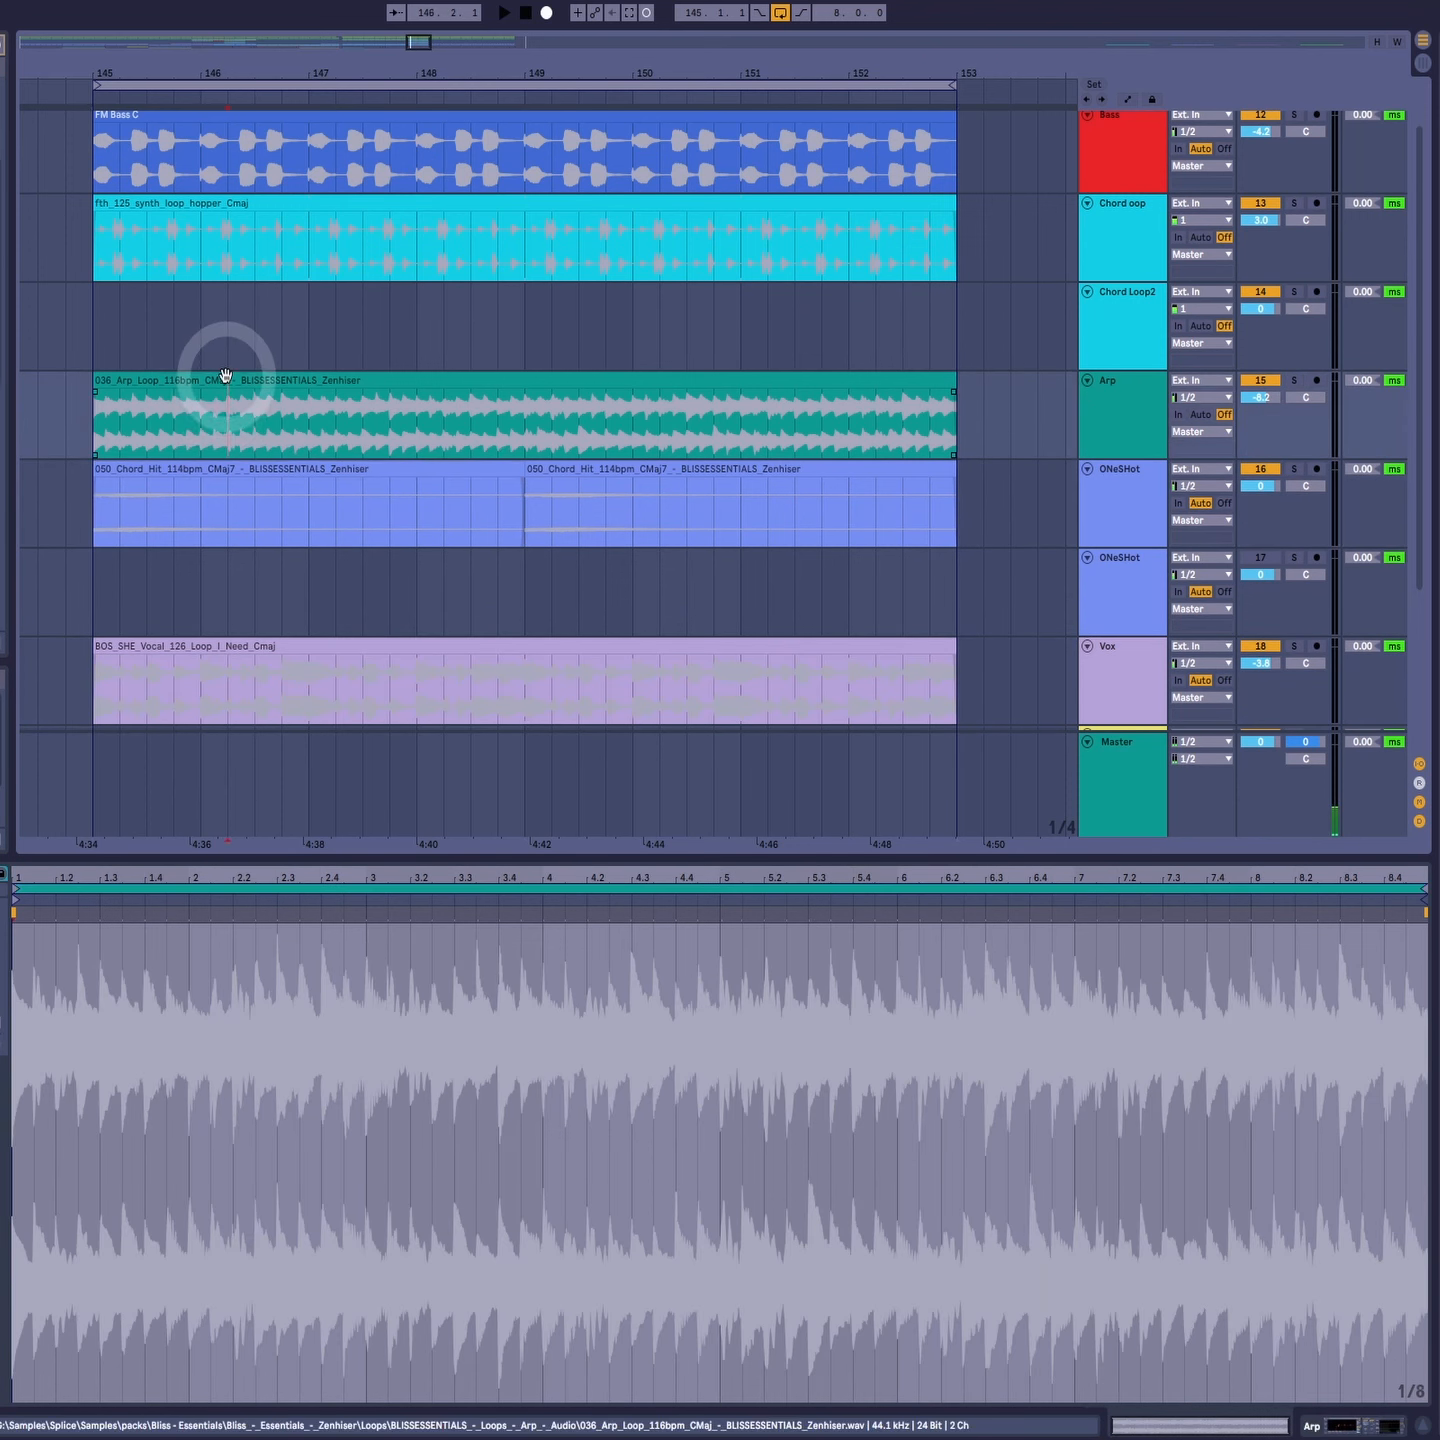
left_click(260, 211)
left_click(270, 177)
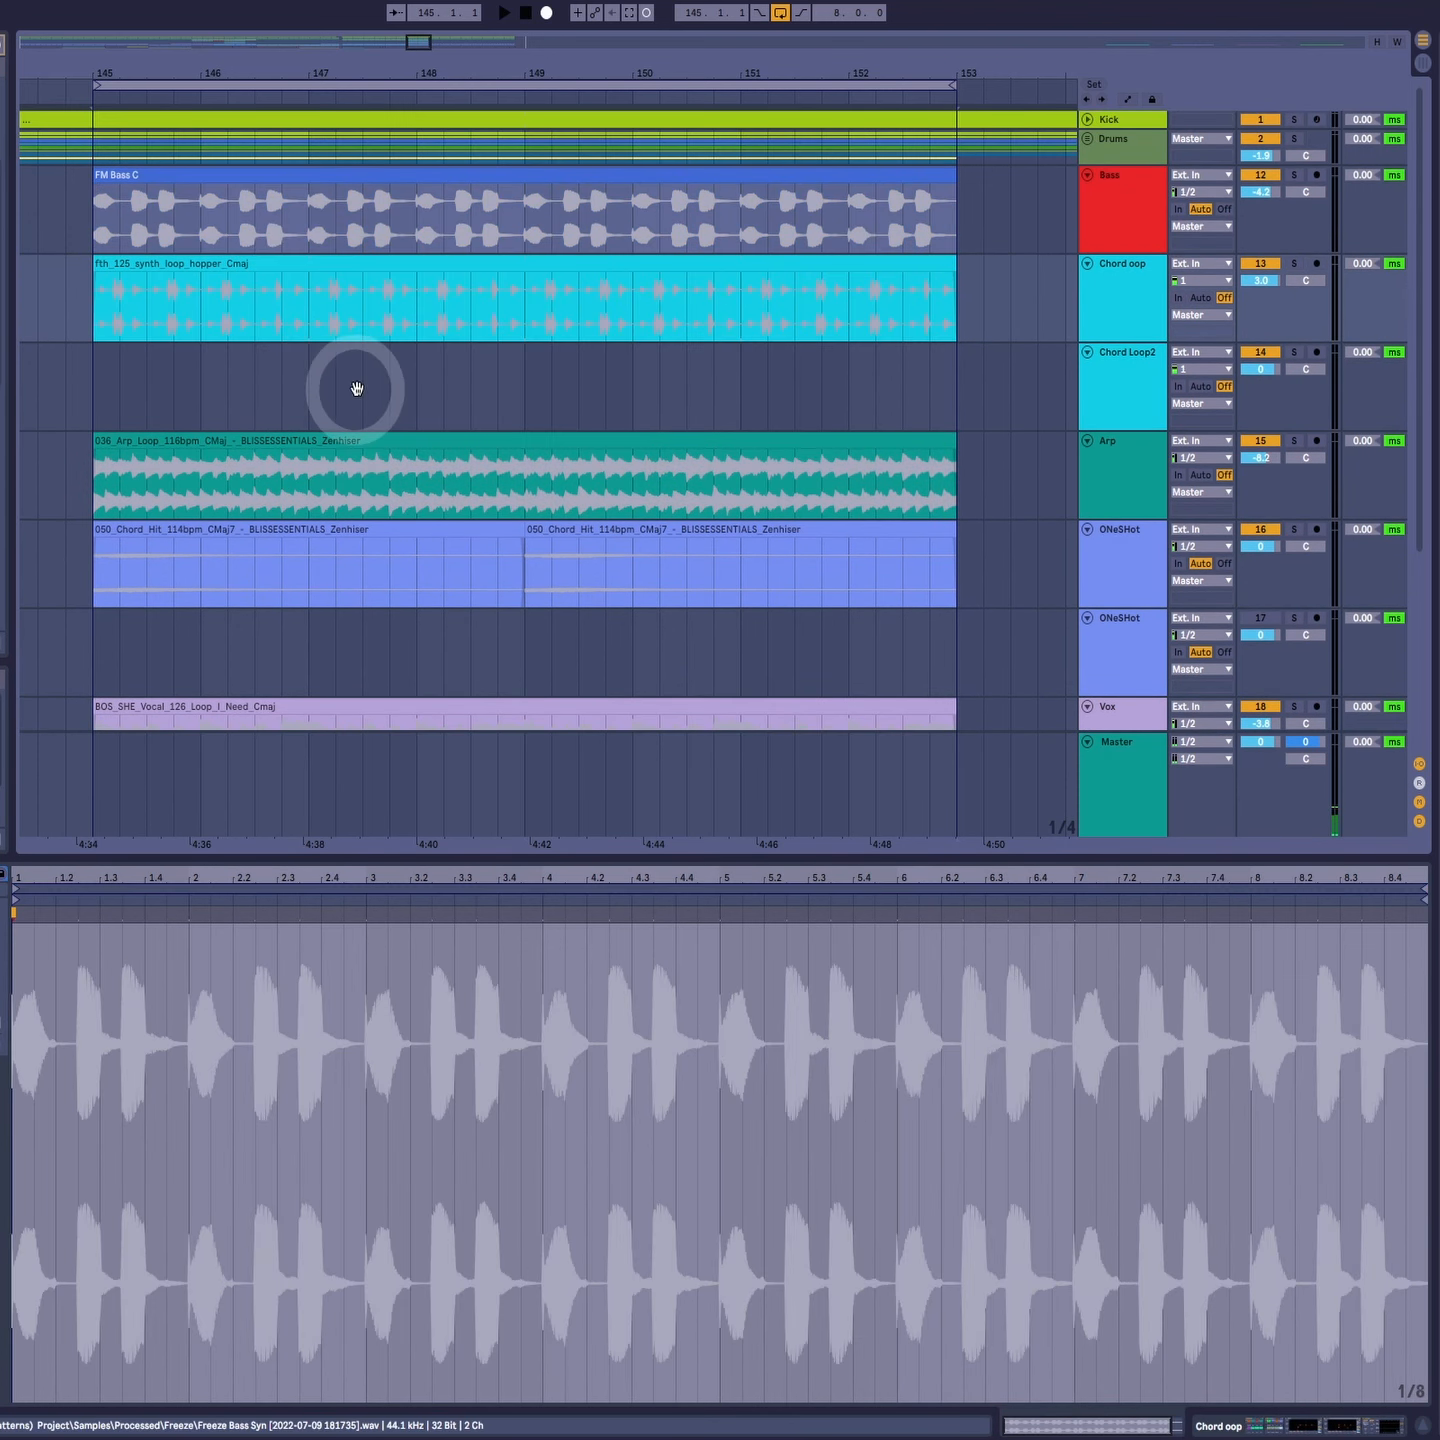
key("space")
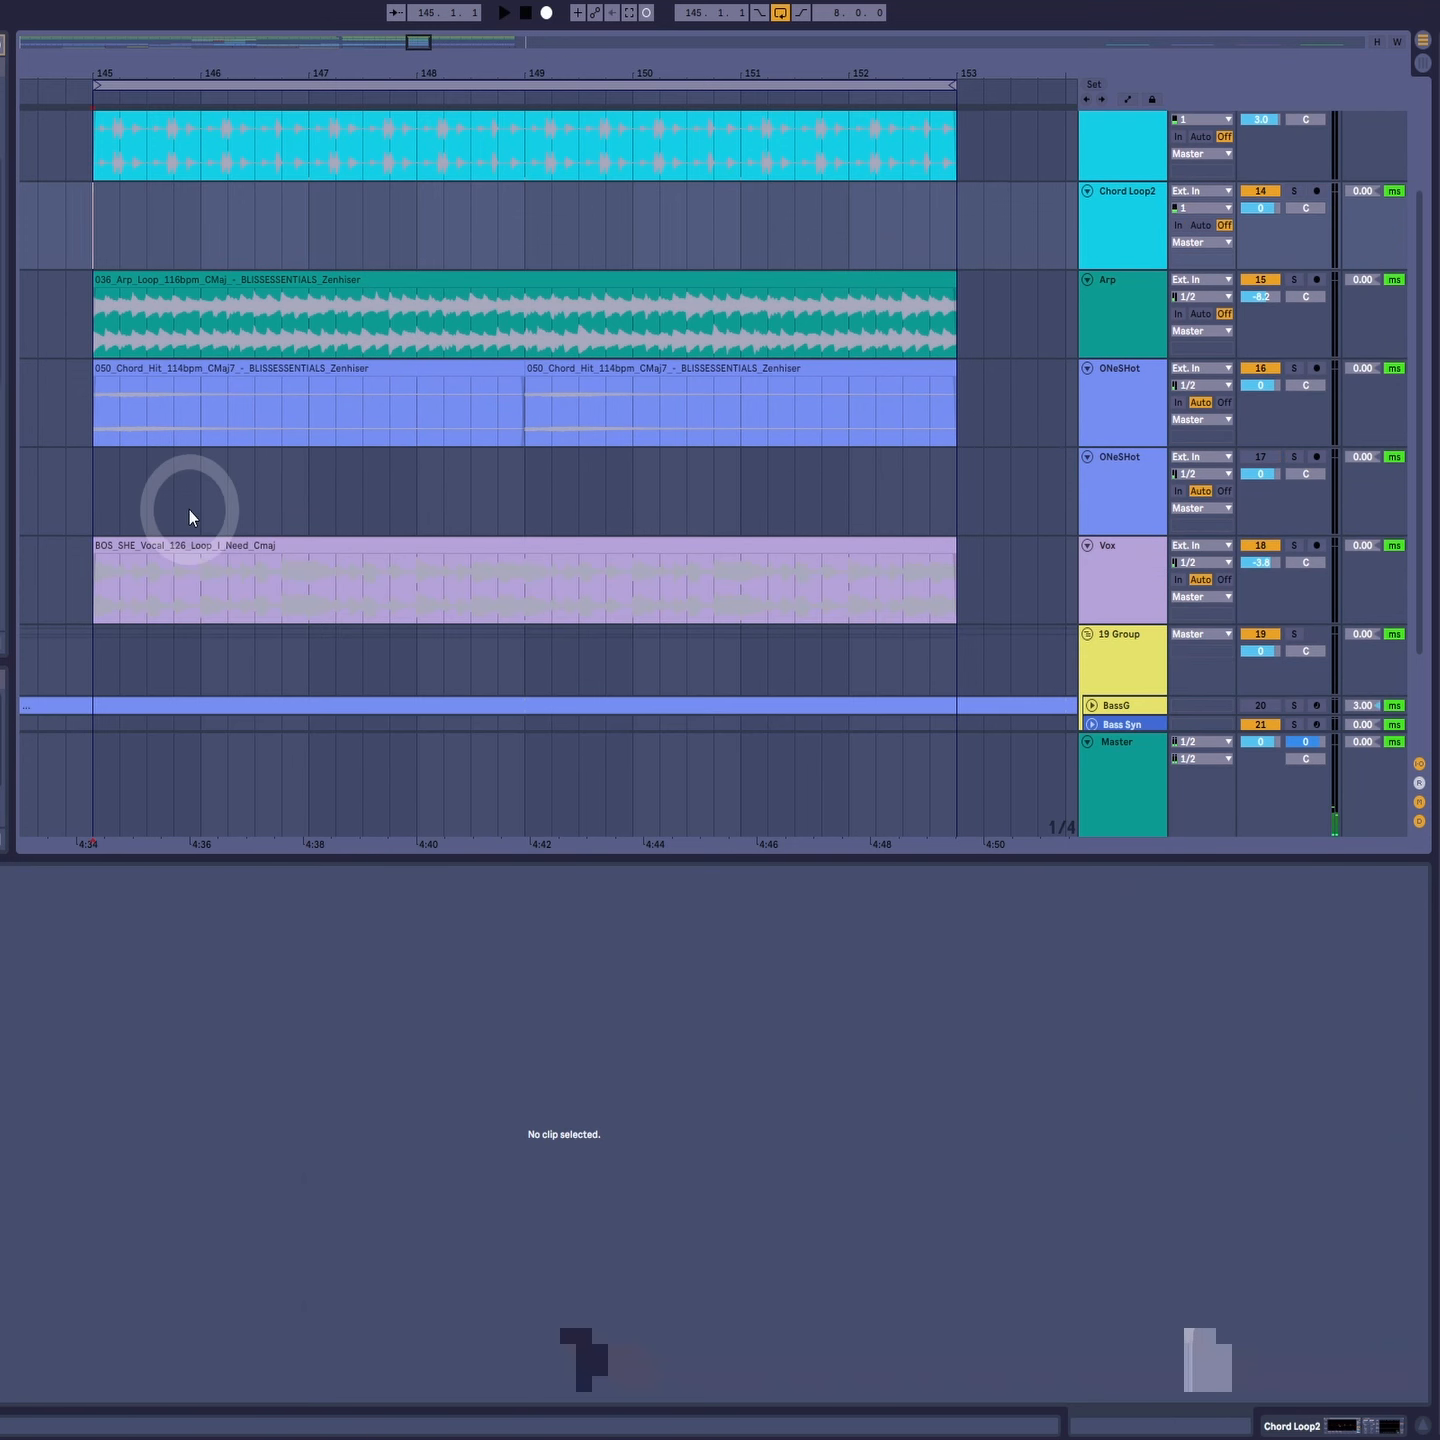
Step: Look through the Vox, ONeSHot, Arp and Chord oop clips of the C major section to check their keys
scroll(189, 512, "up", 1)
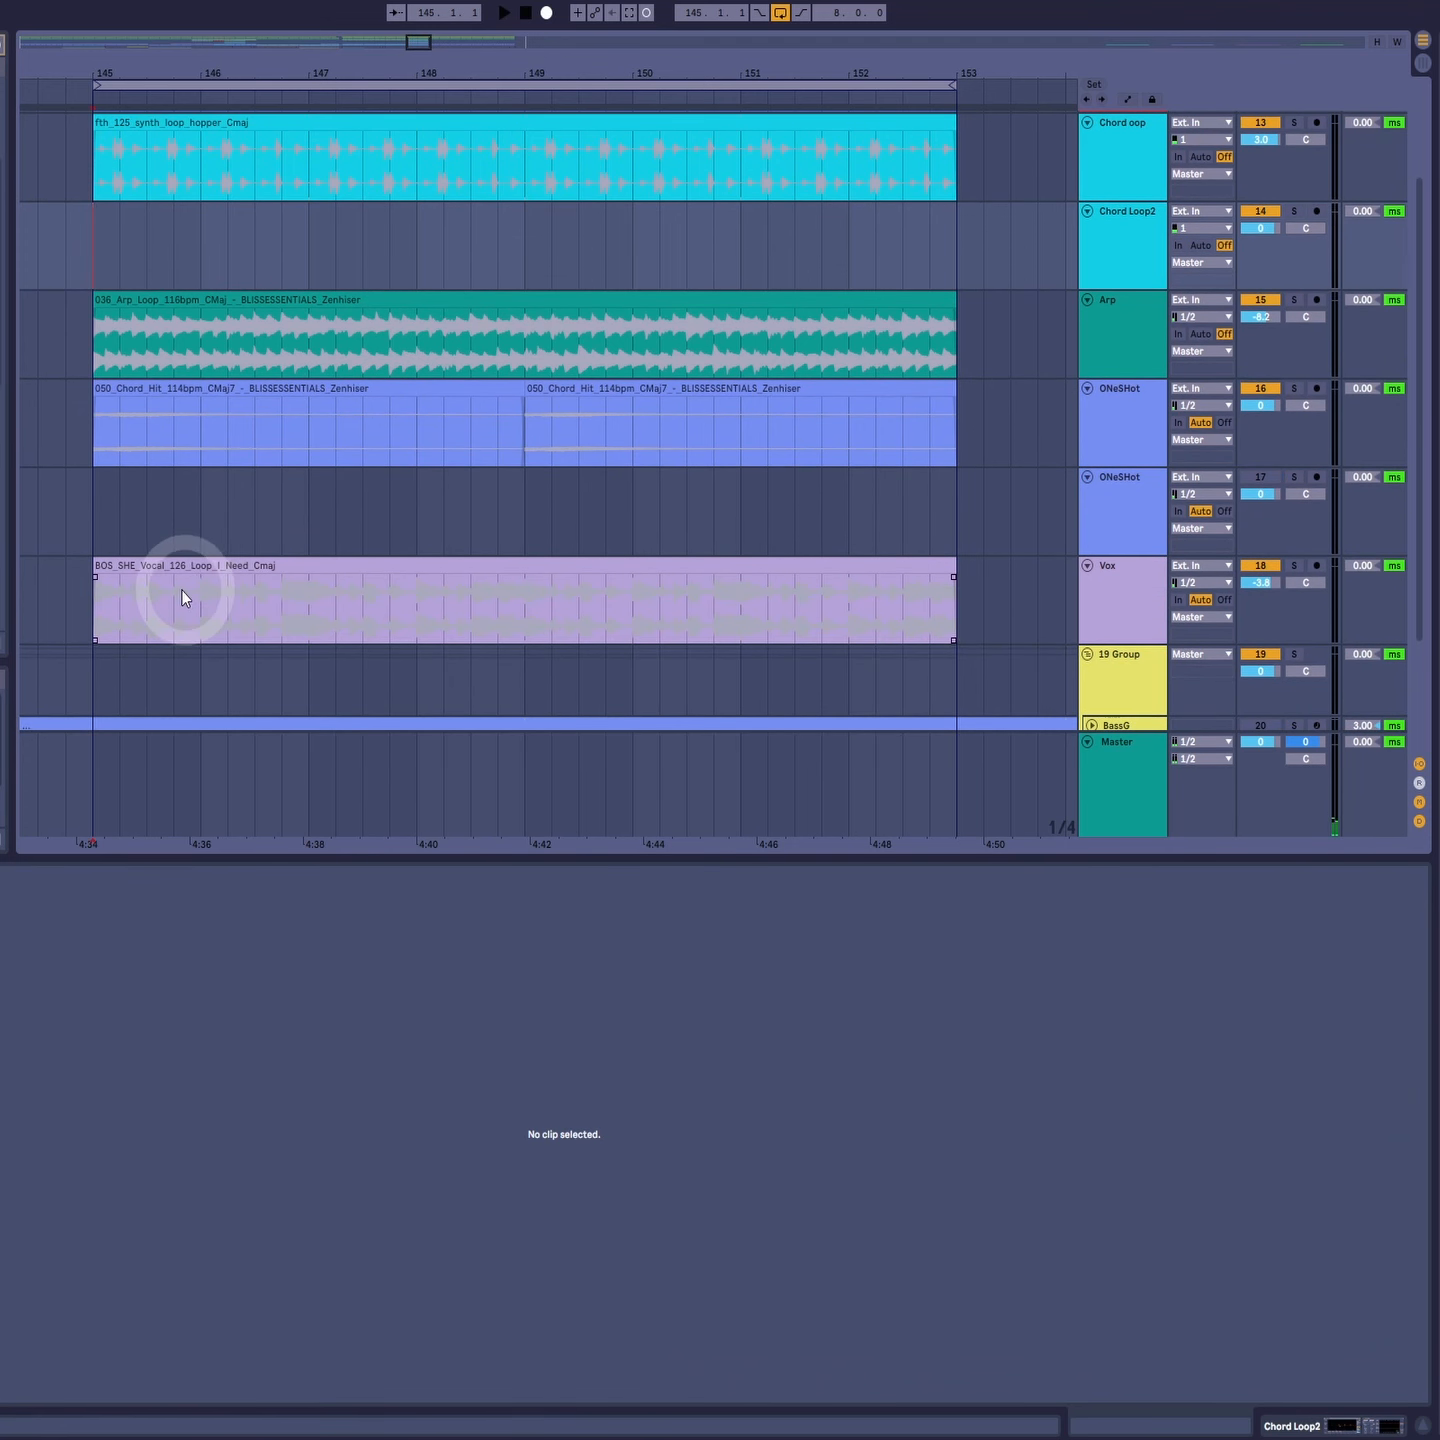
left_click(212, 566)
scroll(226, 520, "up", 5)
left_click(228, 481)
scroll(227, 455, "up", 2)
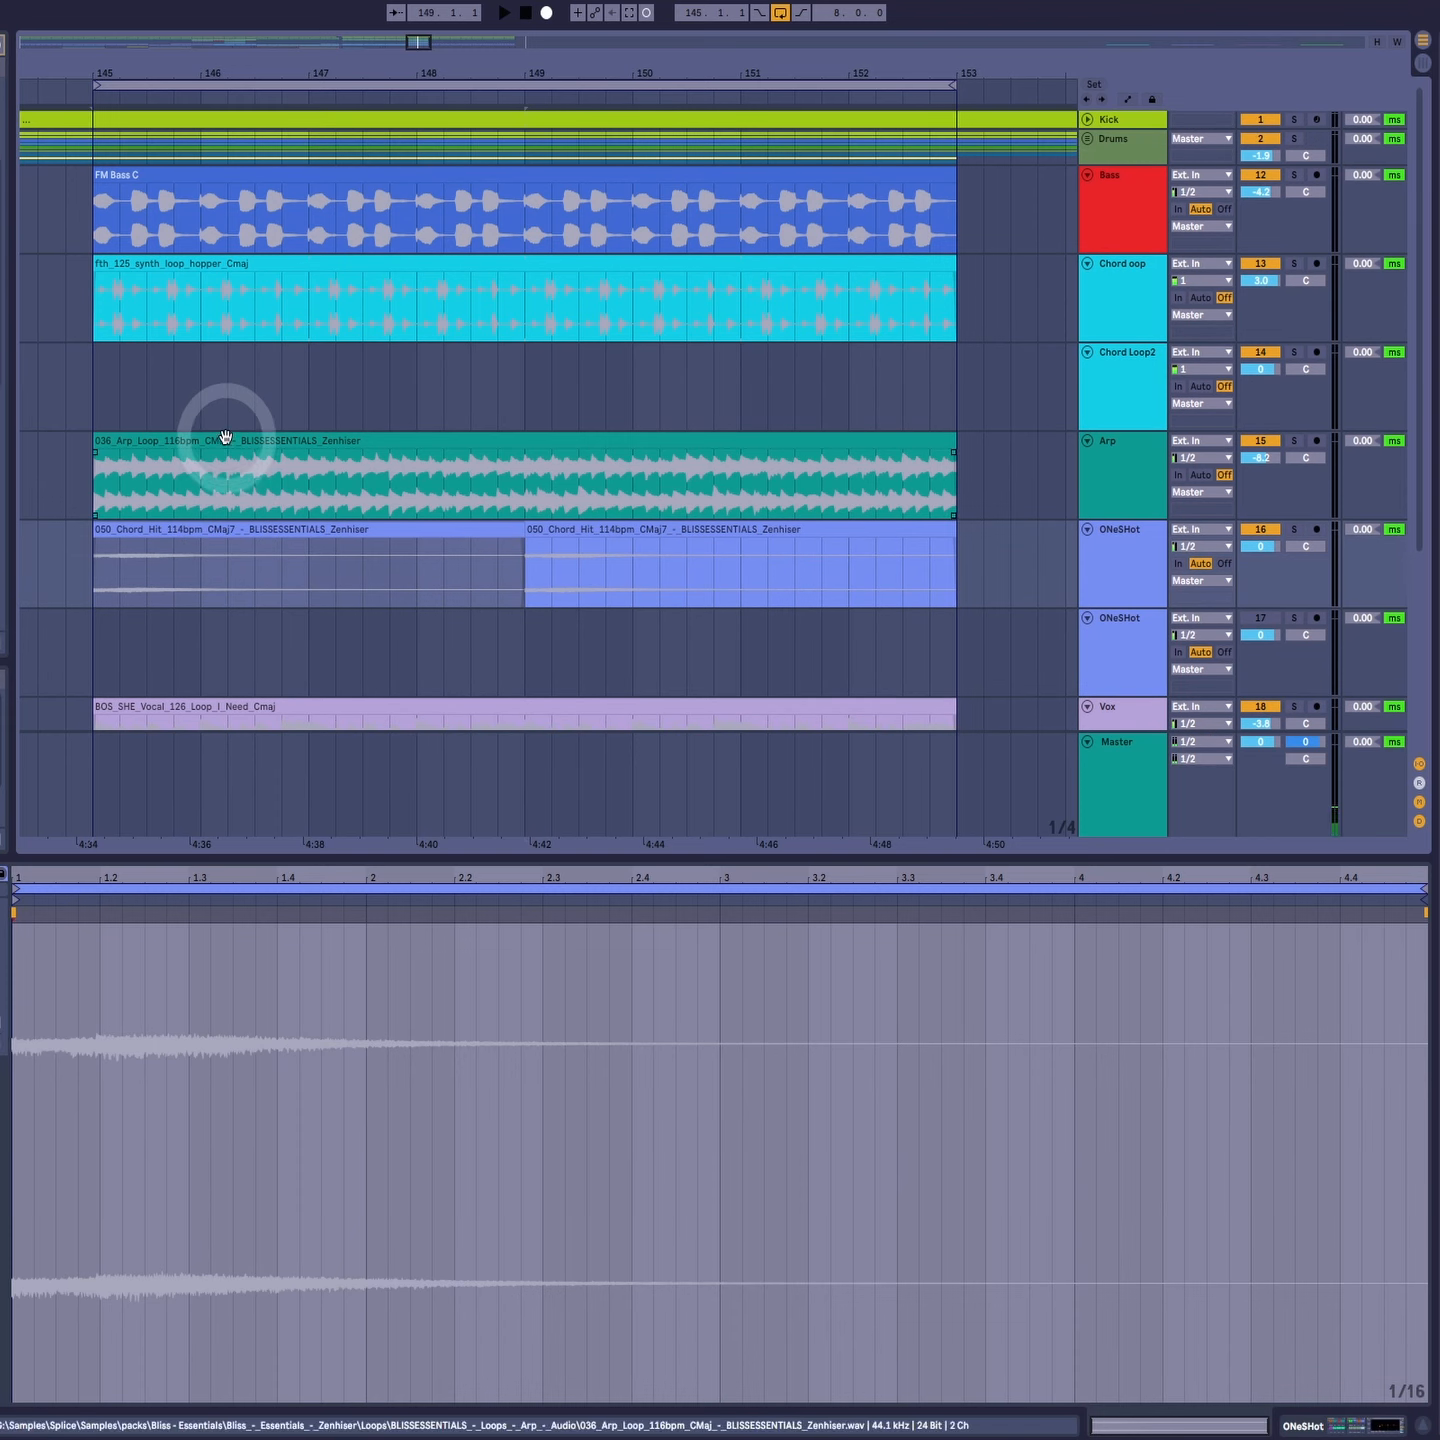
left_click(227, 431)
left_click(261, 285)
Step: Set the pitch of the FM Bass C clip on the Bass track to -3 semitones
left_click(256, 186)
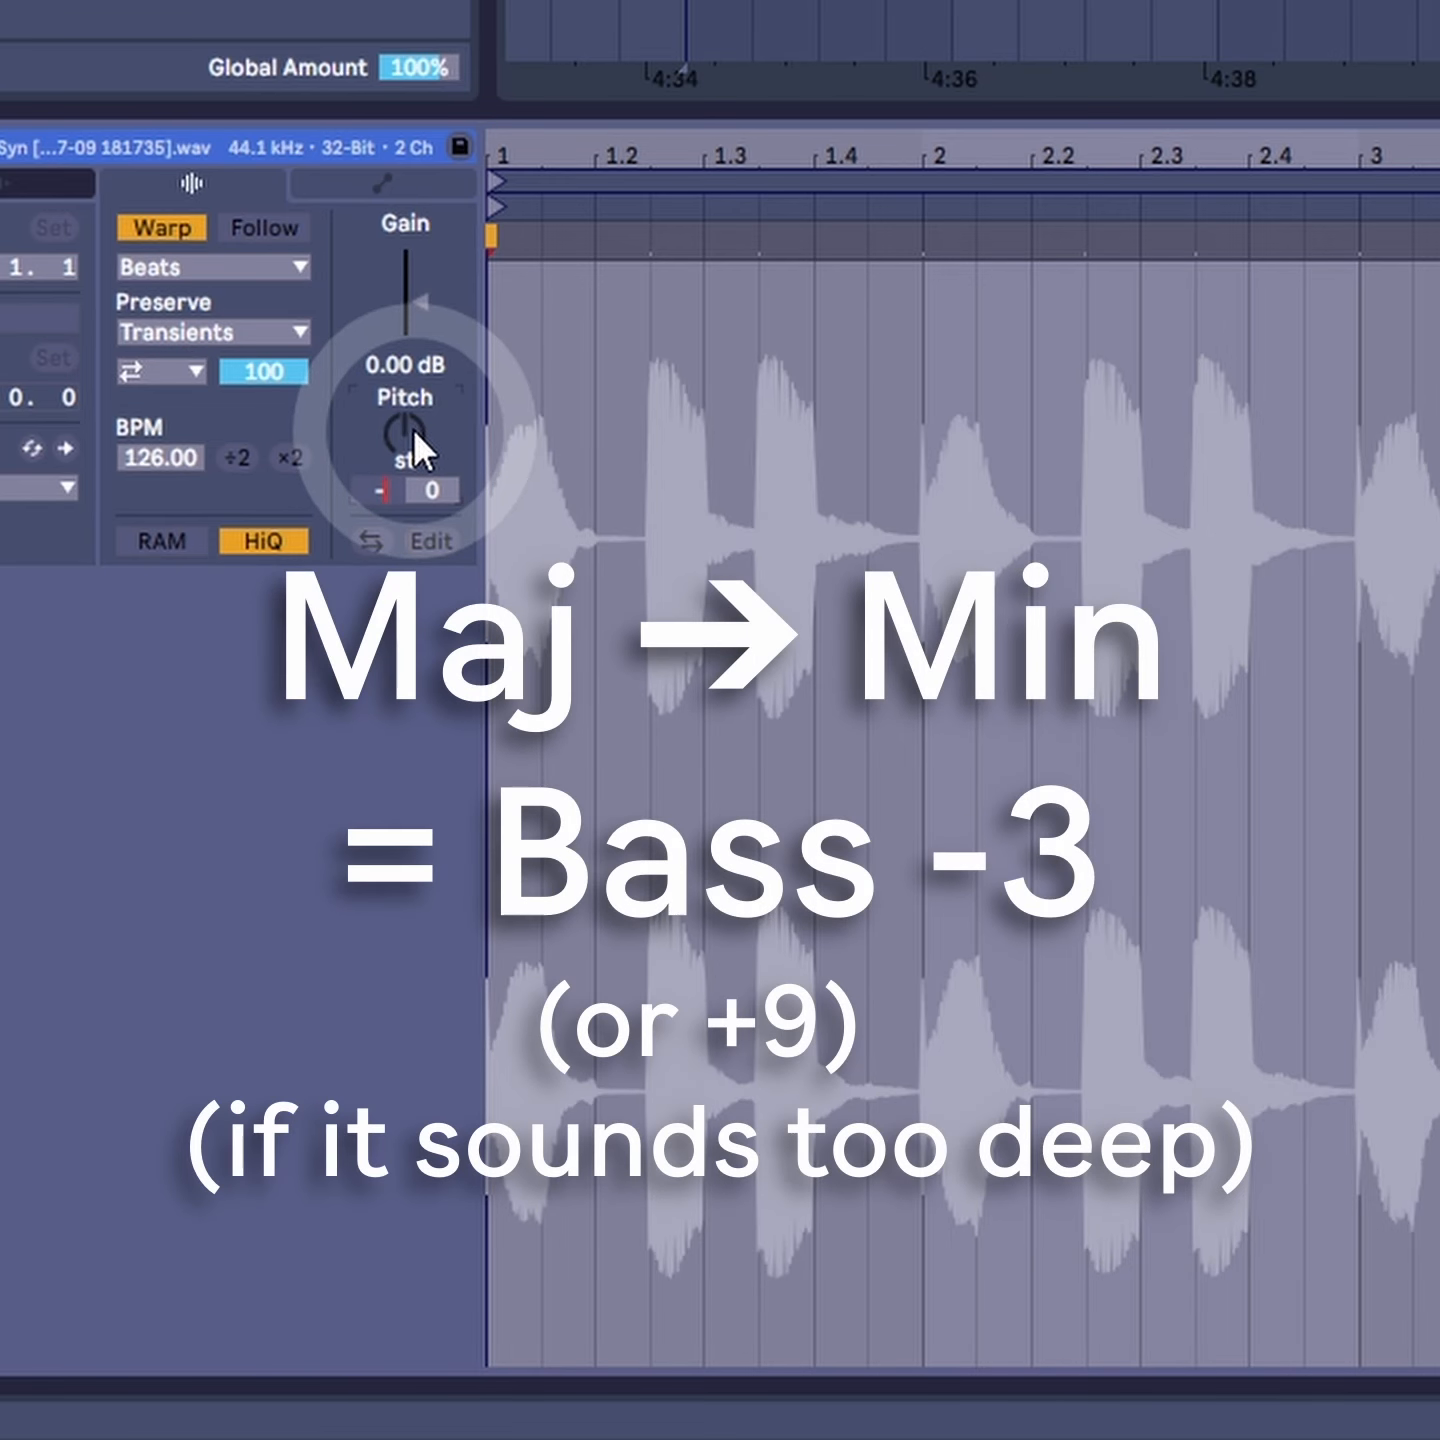
left_click_drag(413, 427, 413, 450)
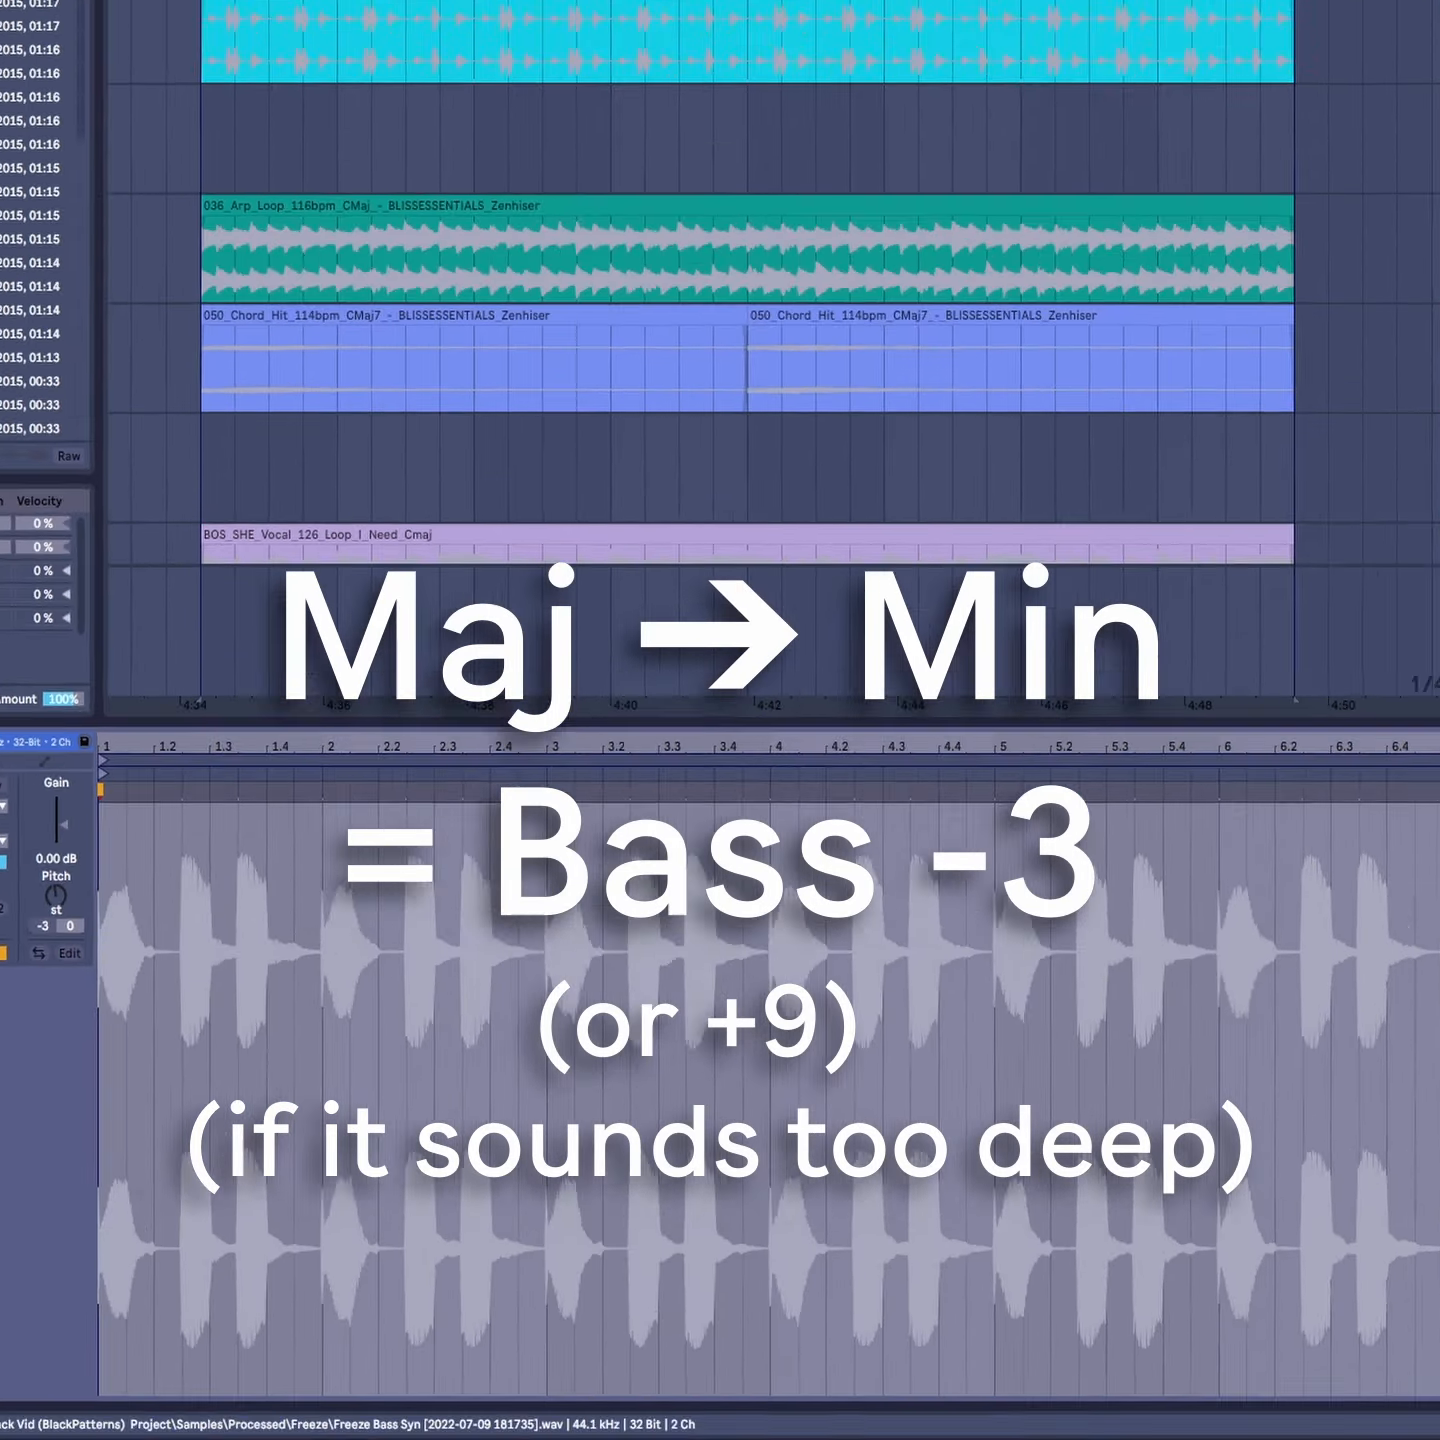
left_click(193, 178)
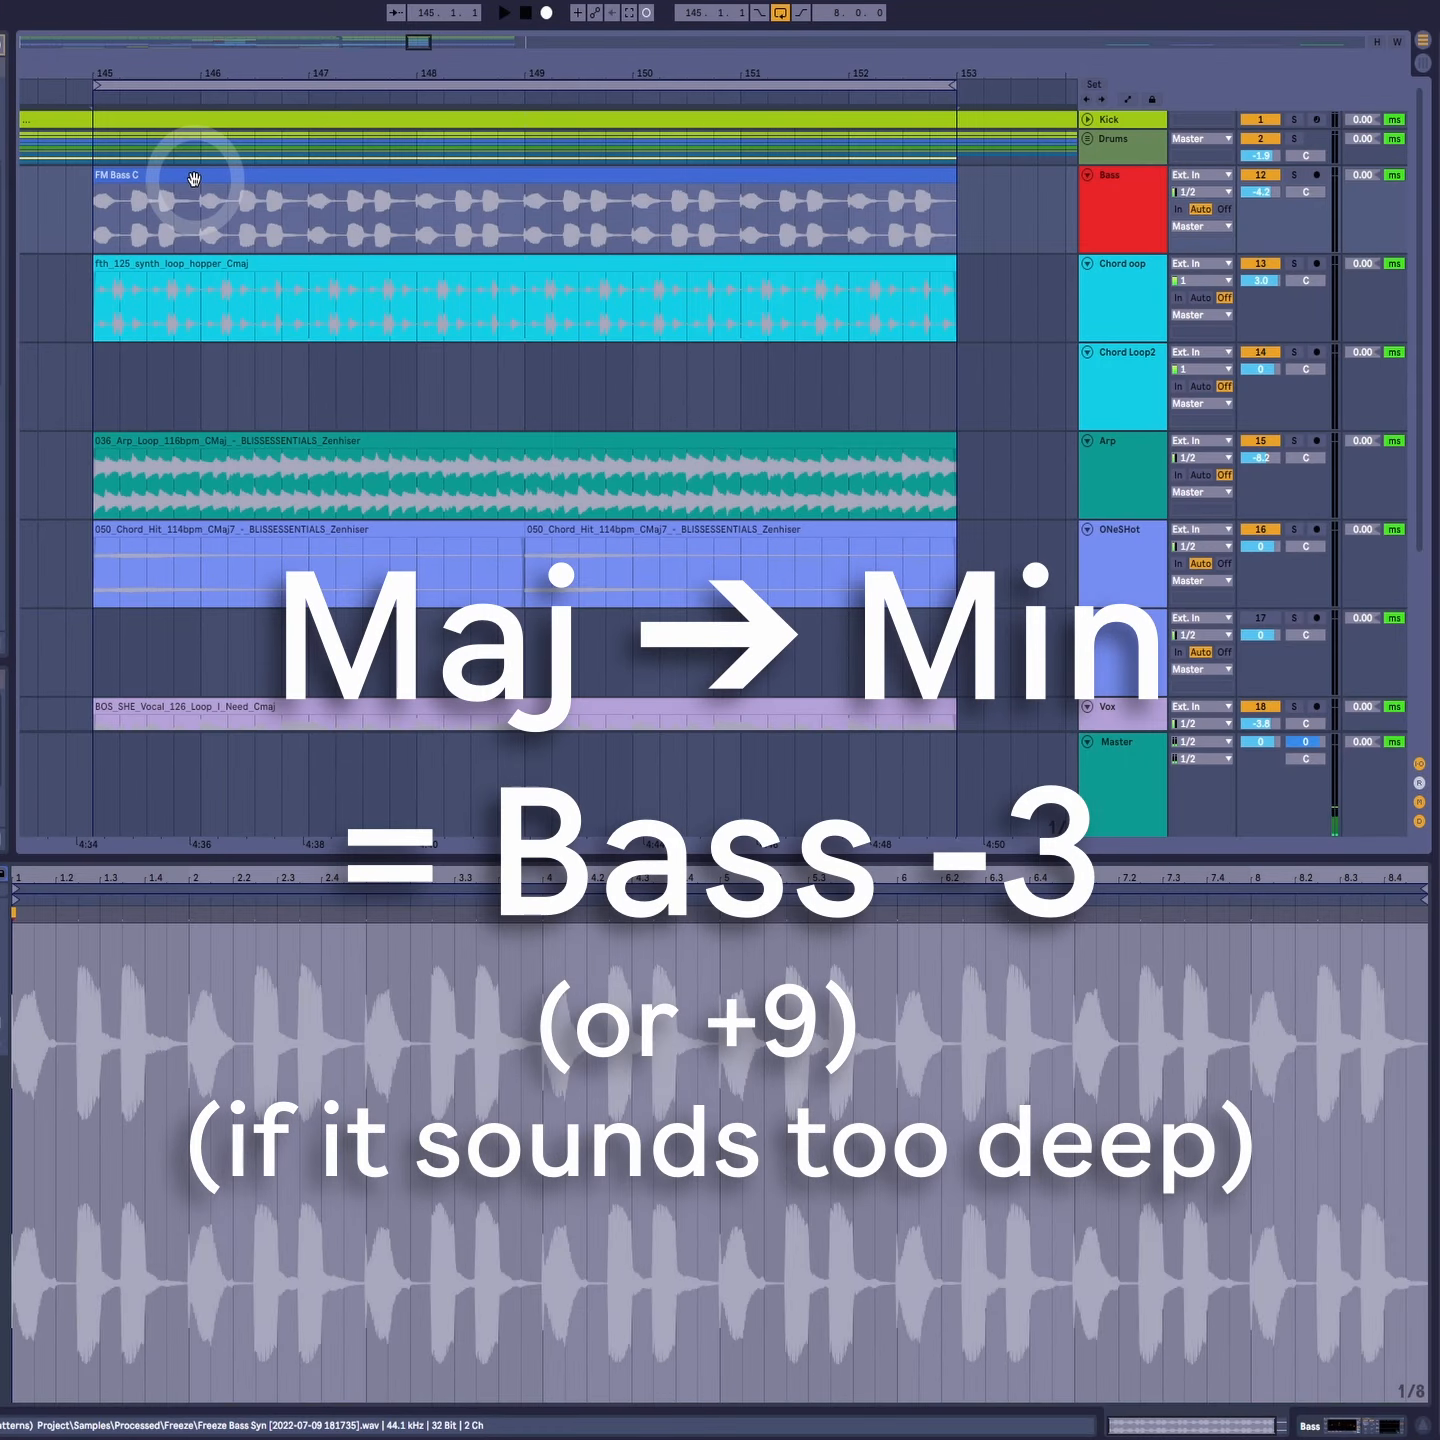
Step: Play the C major section with the lowered bass, and the C#m section at bars 65 to 73 with its original bass
key("space")
left_click(4, 686)
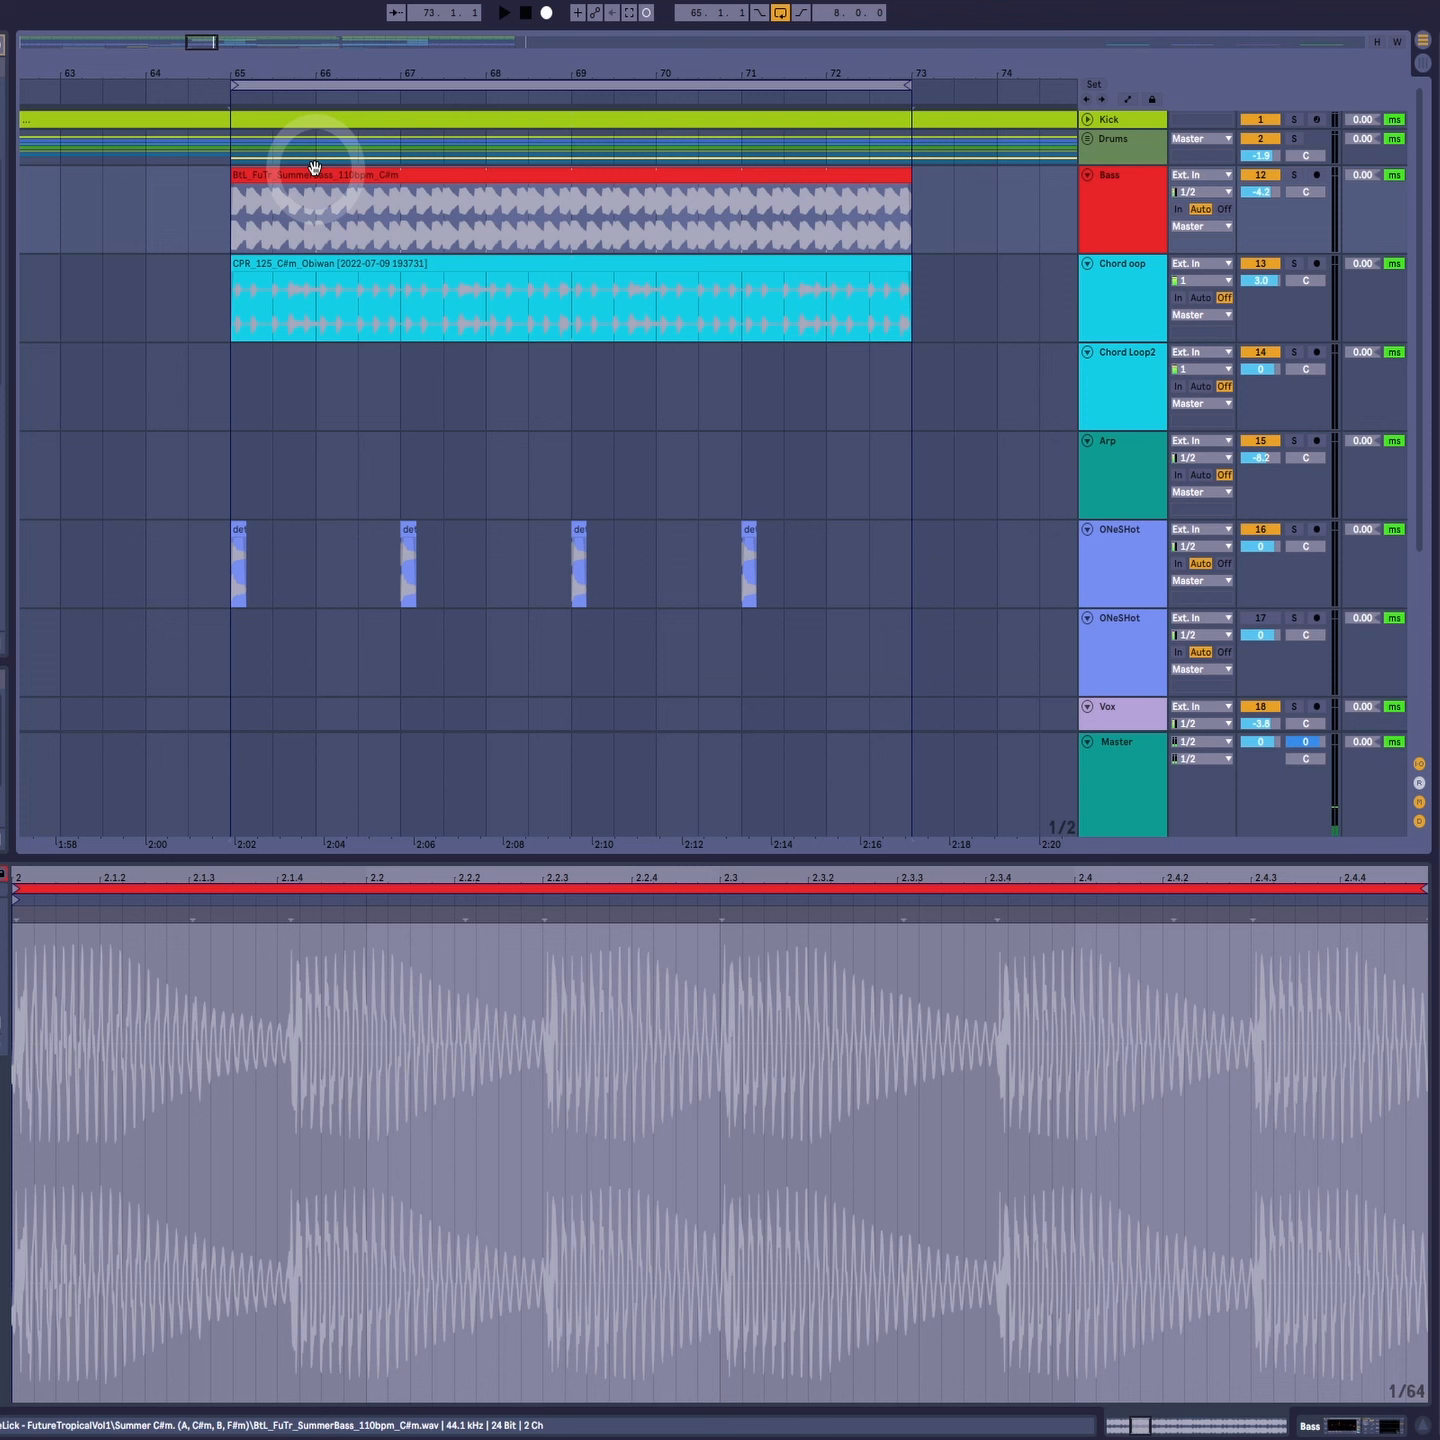
left_click(370, 236)
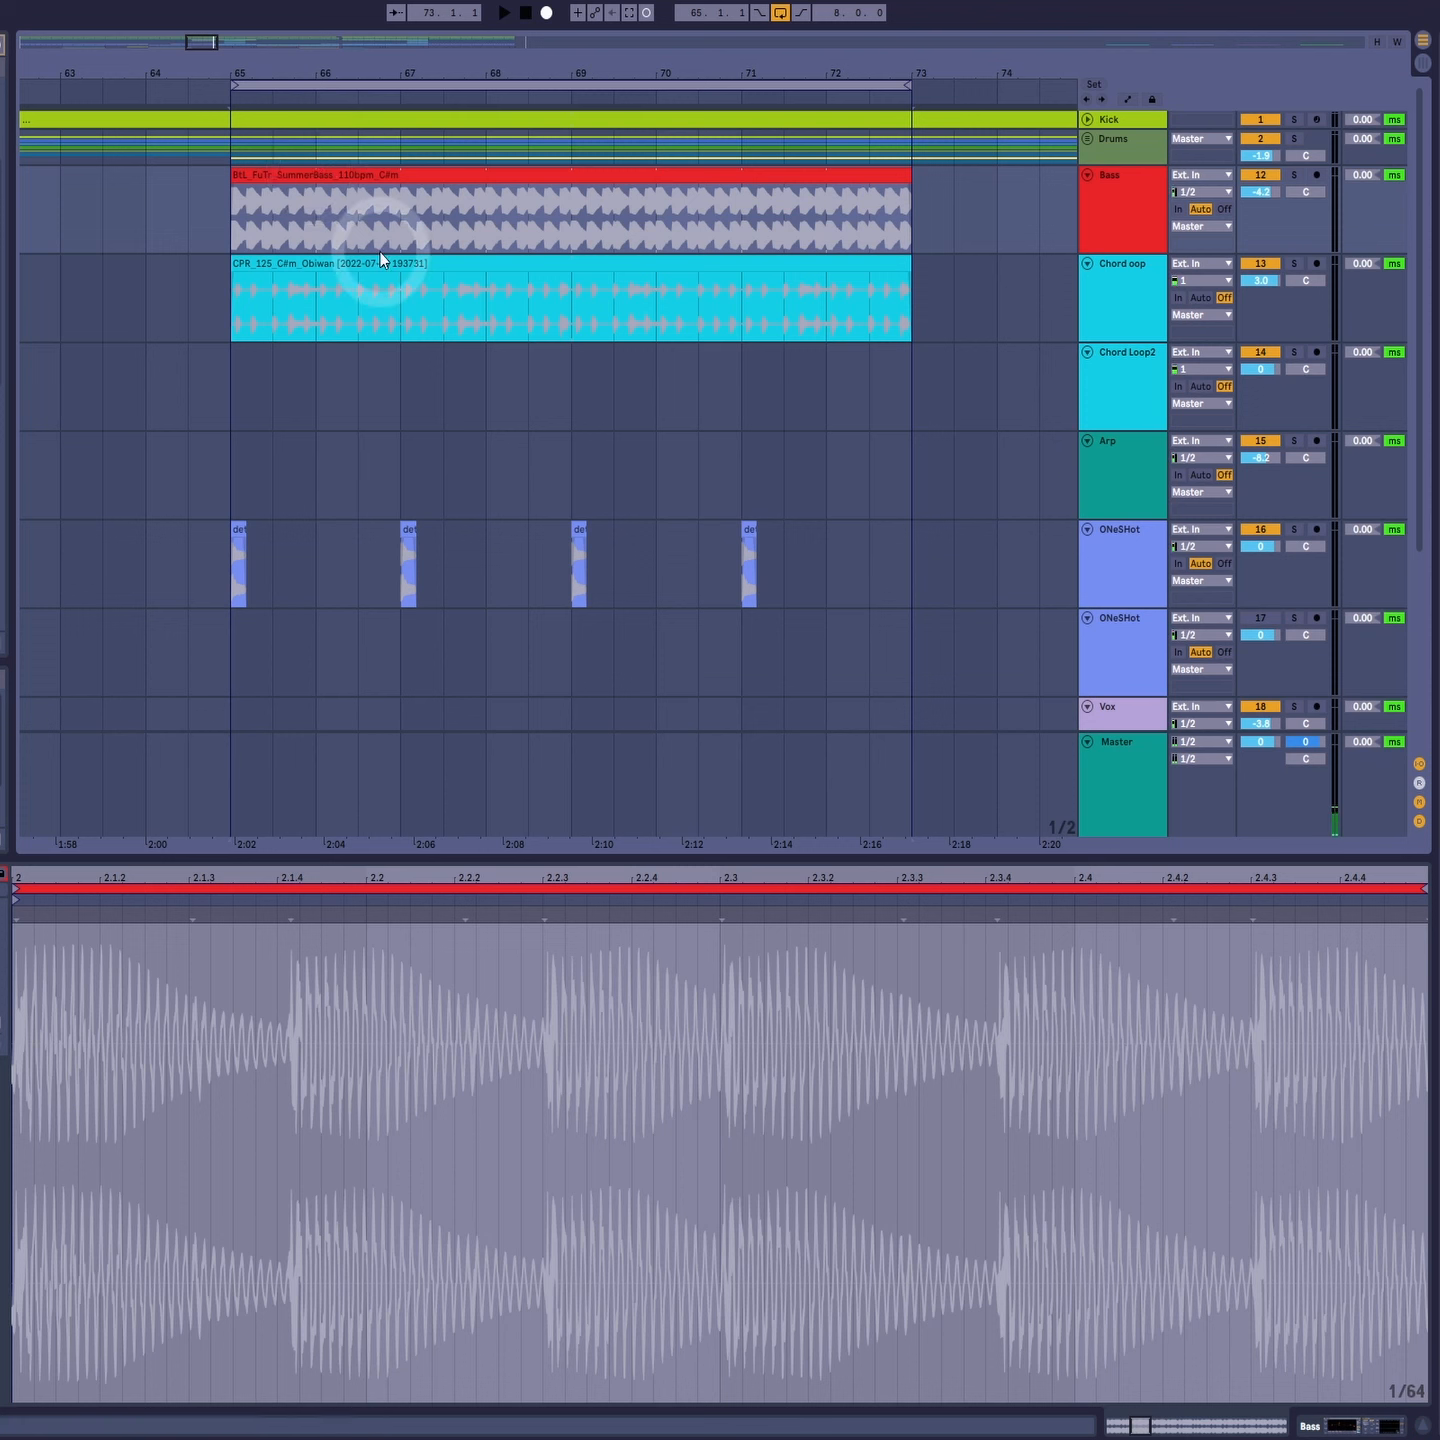
key("space")
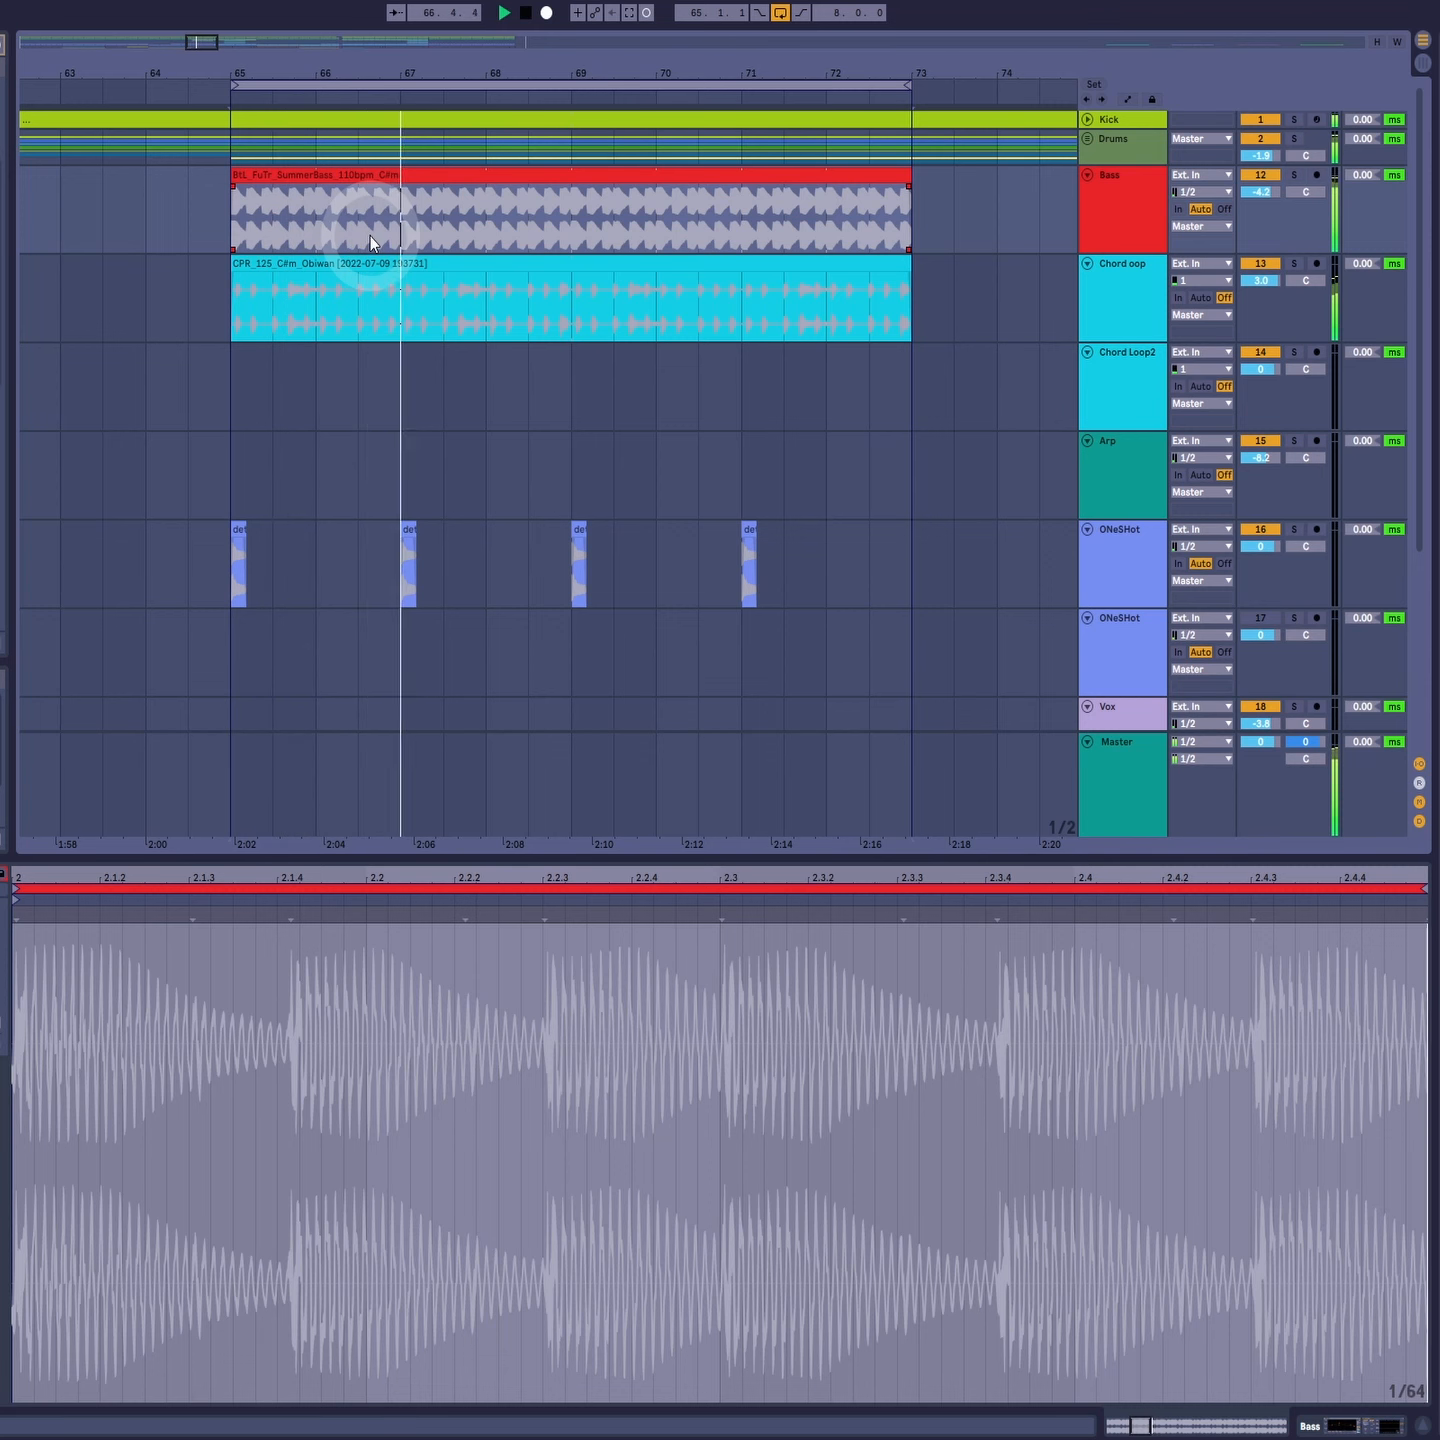
key("space")
Step: Set the pitch of the SummerBass C#m clip on the Bass track to -4 semitones and play the section
left_click(391, 172)
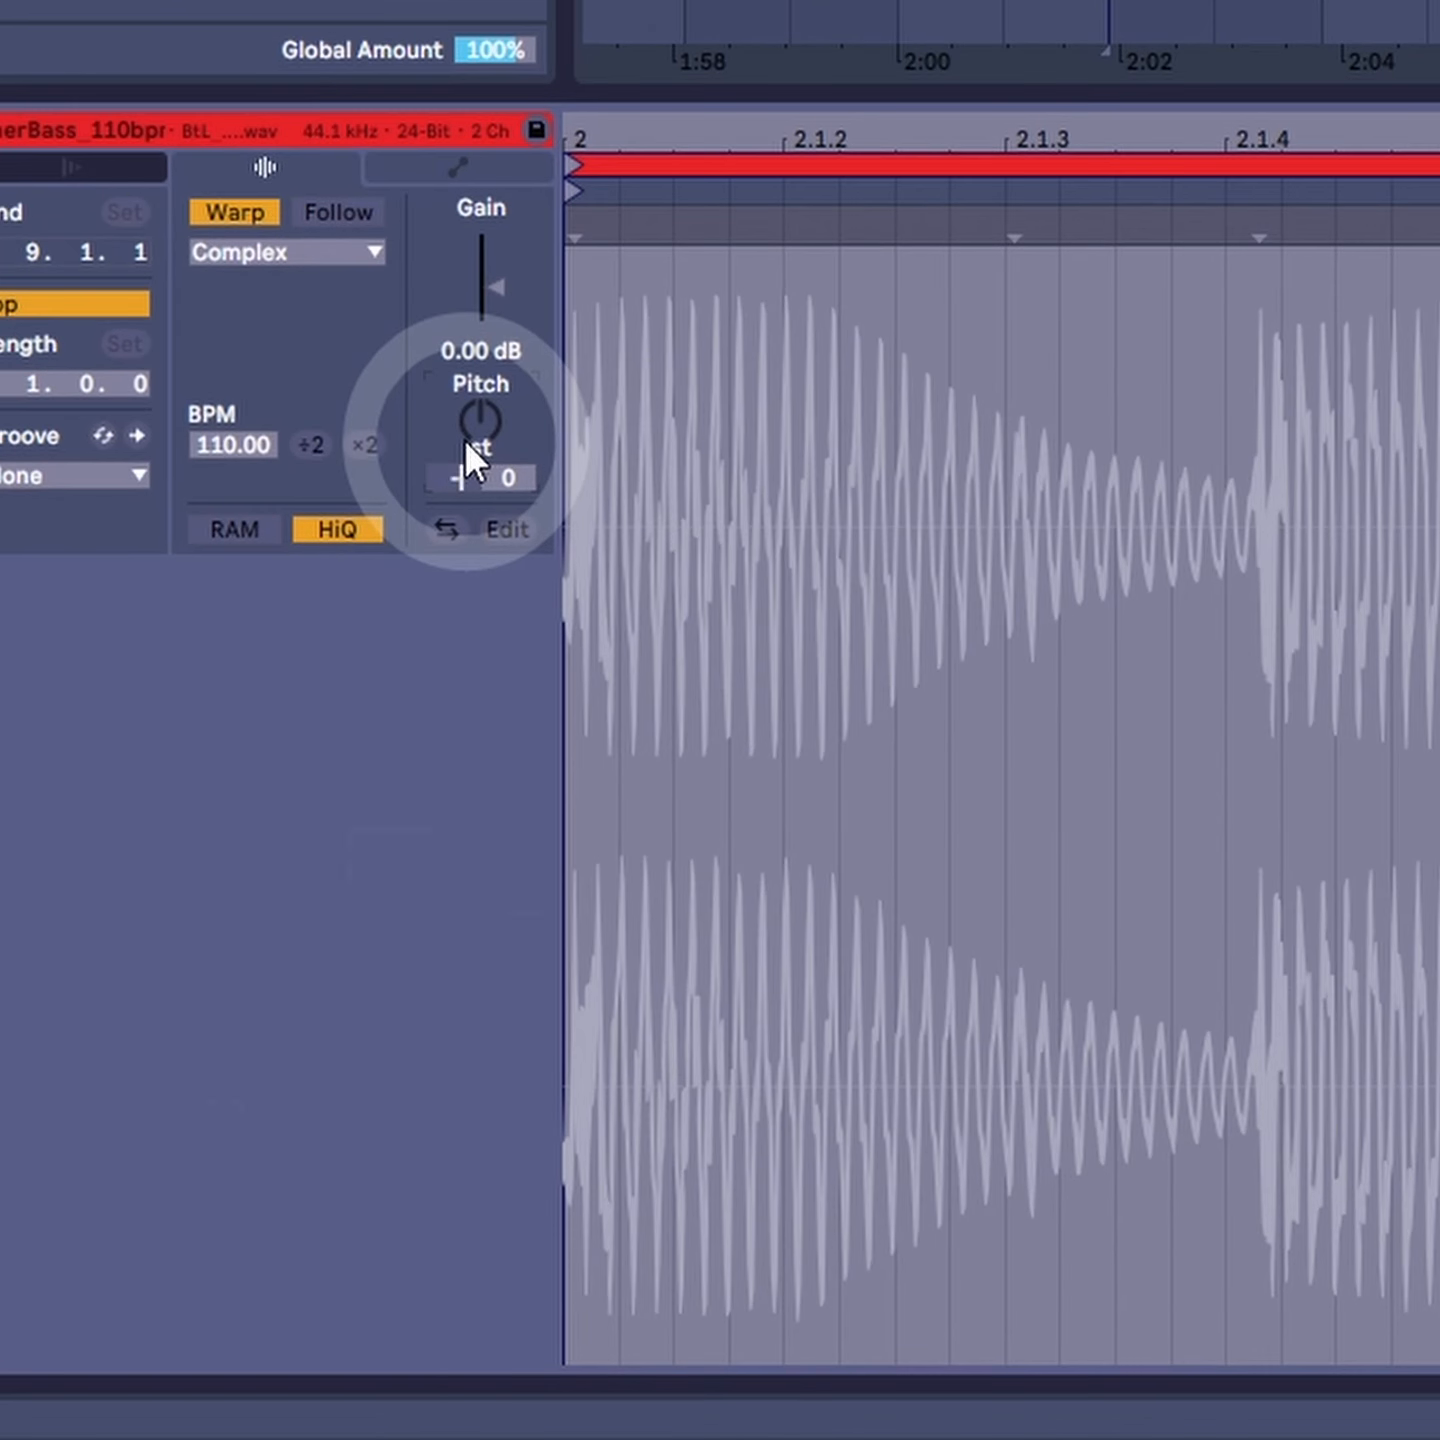
left_click_drag(463, 437, 464, 446)
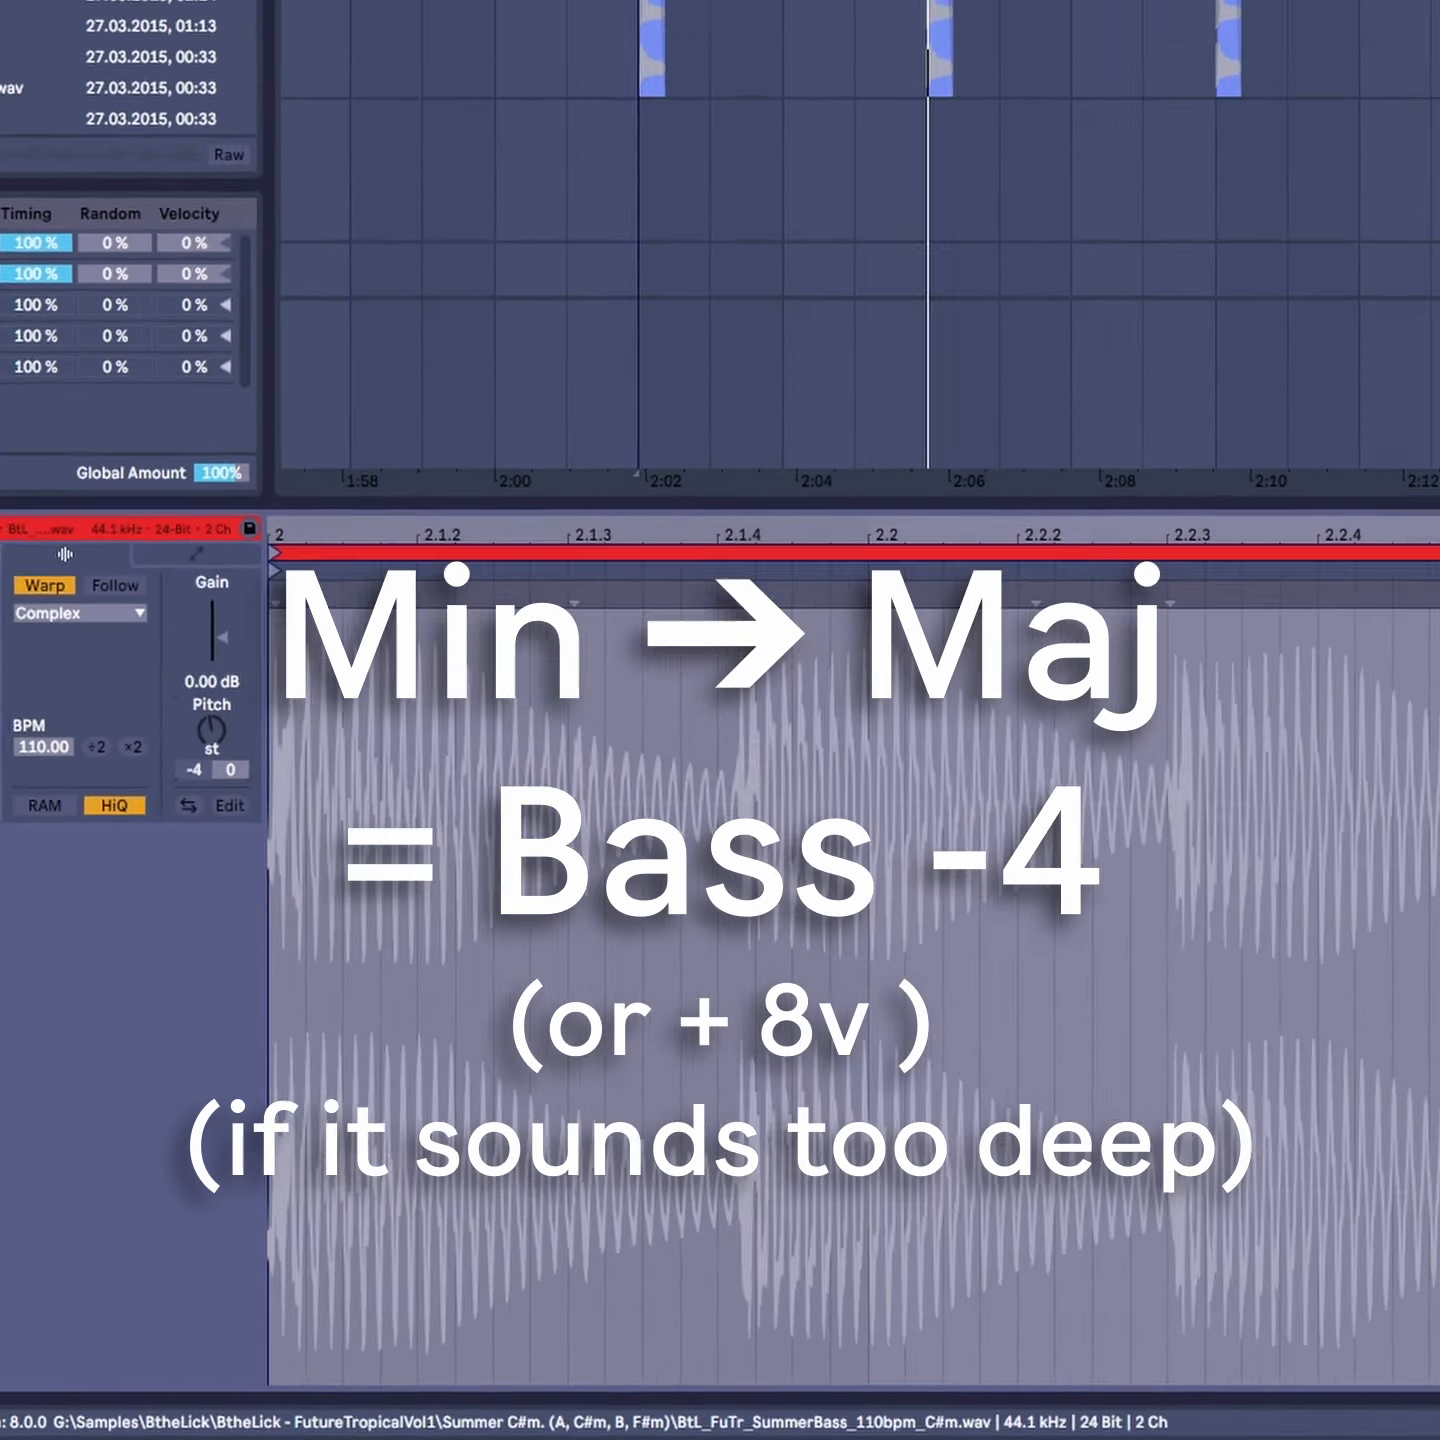
key("space")
left_click(361, 328)
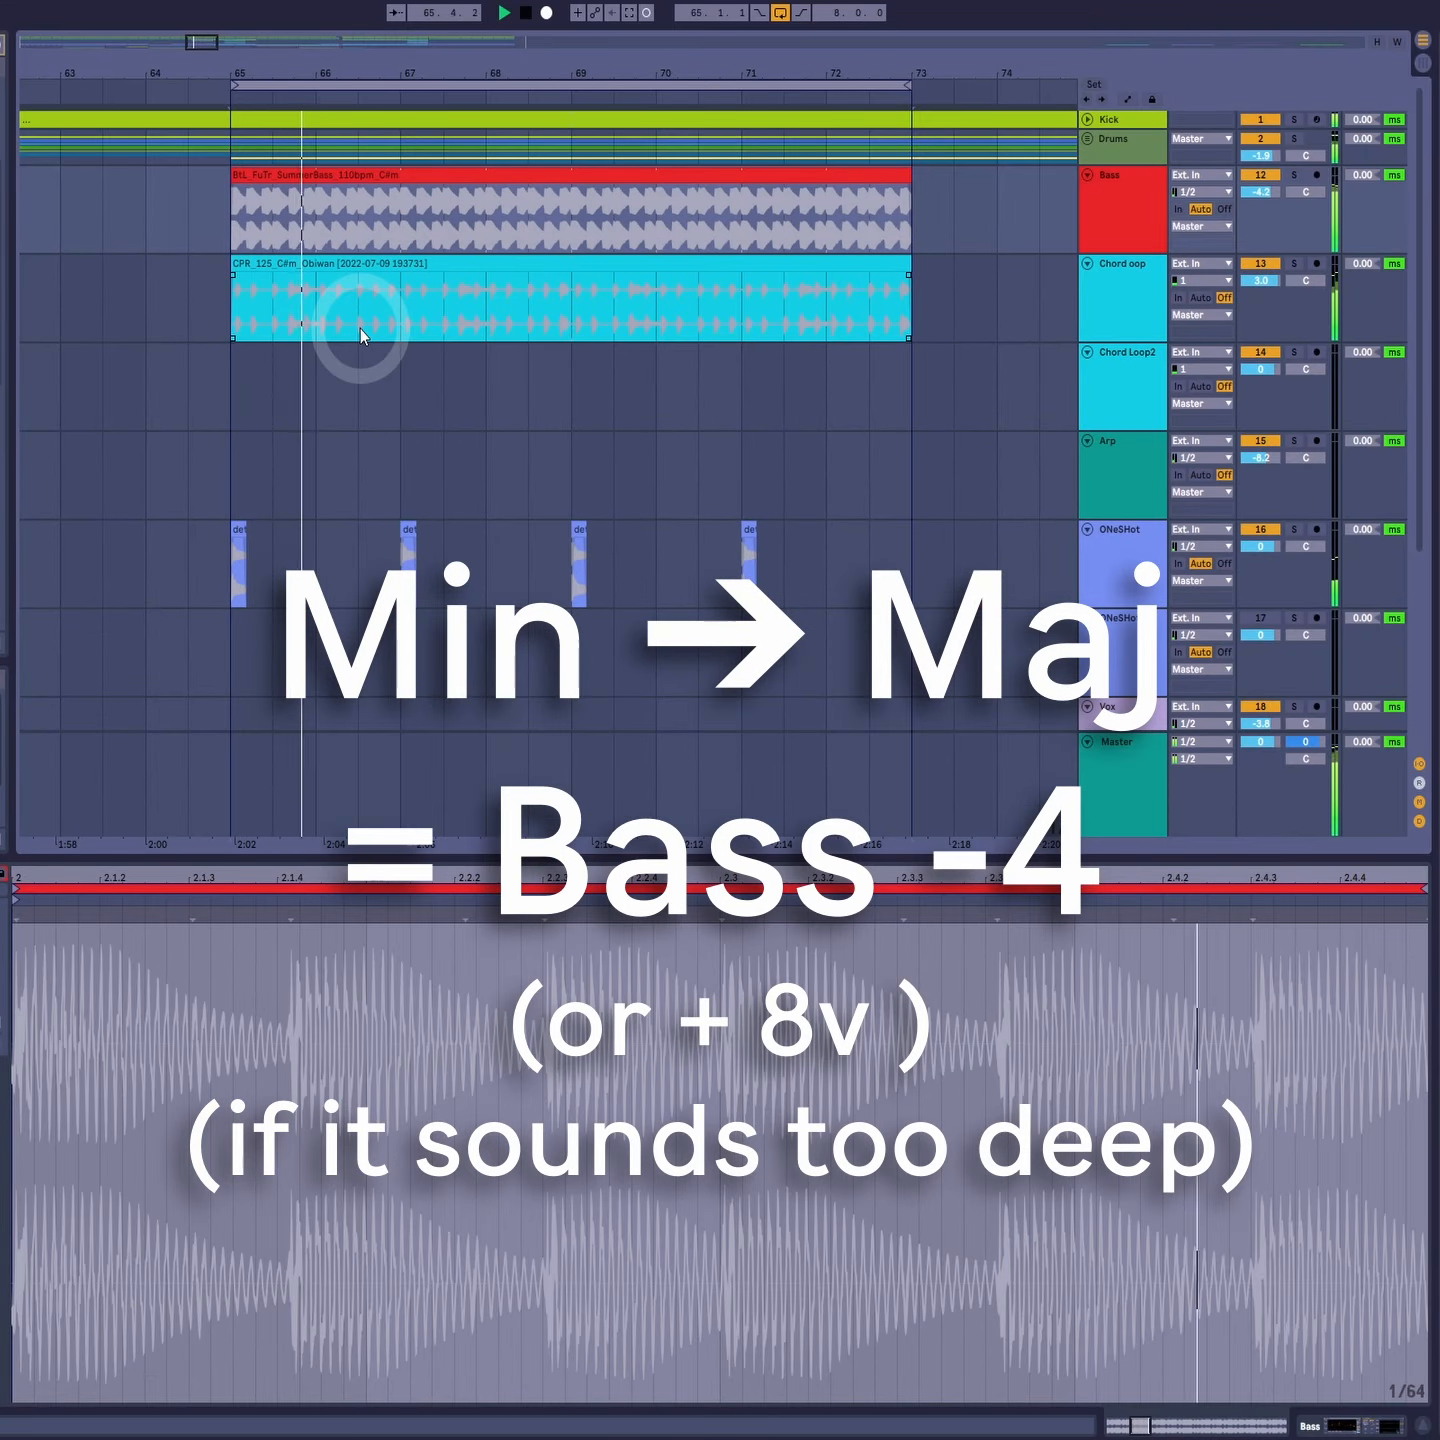
left_click(445, 245)
left_click(475, 359)
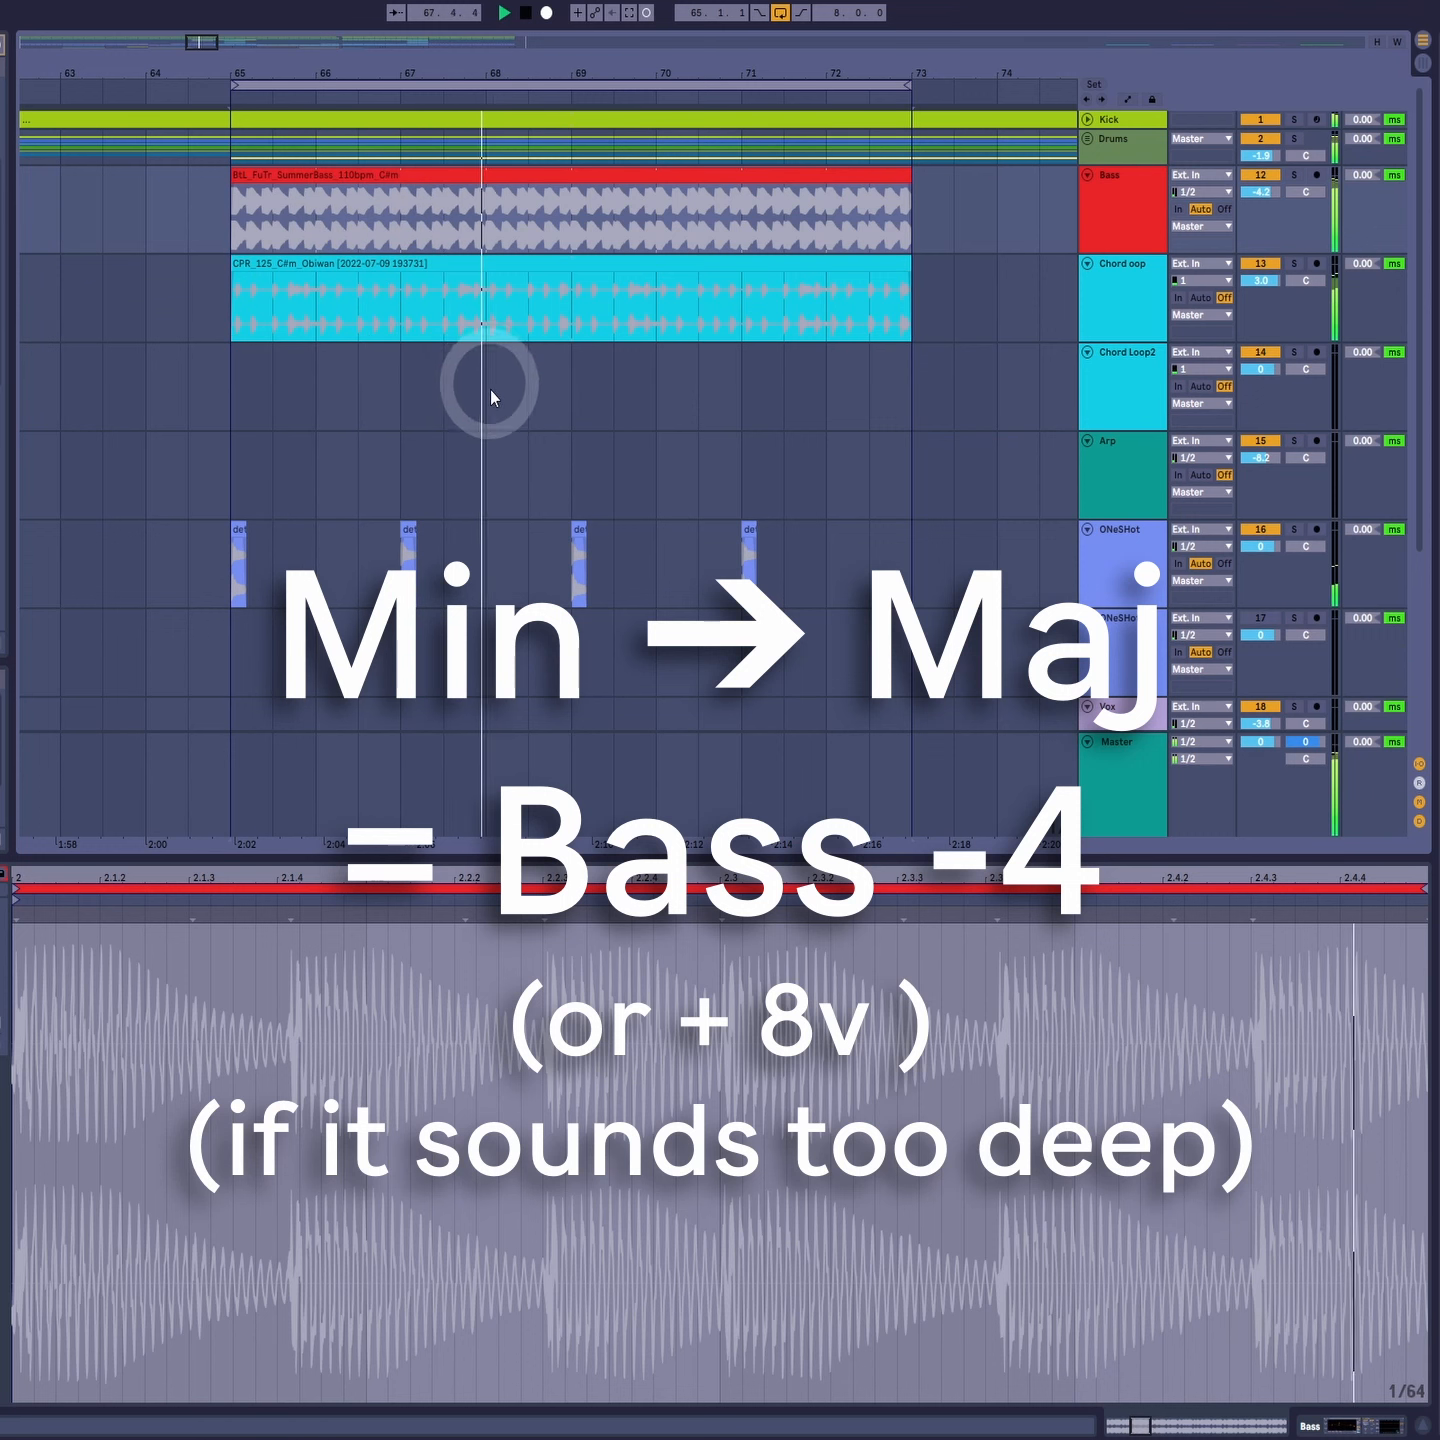
key("space")
left_click(579, 404)
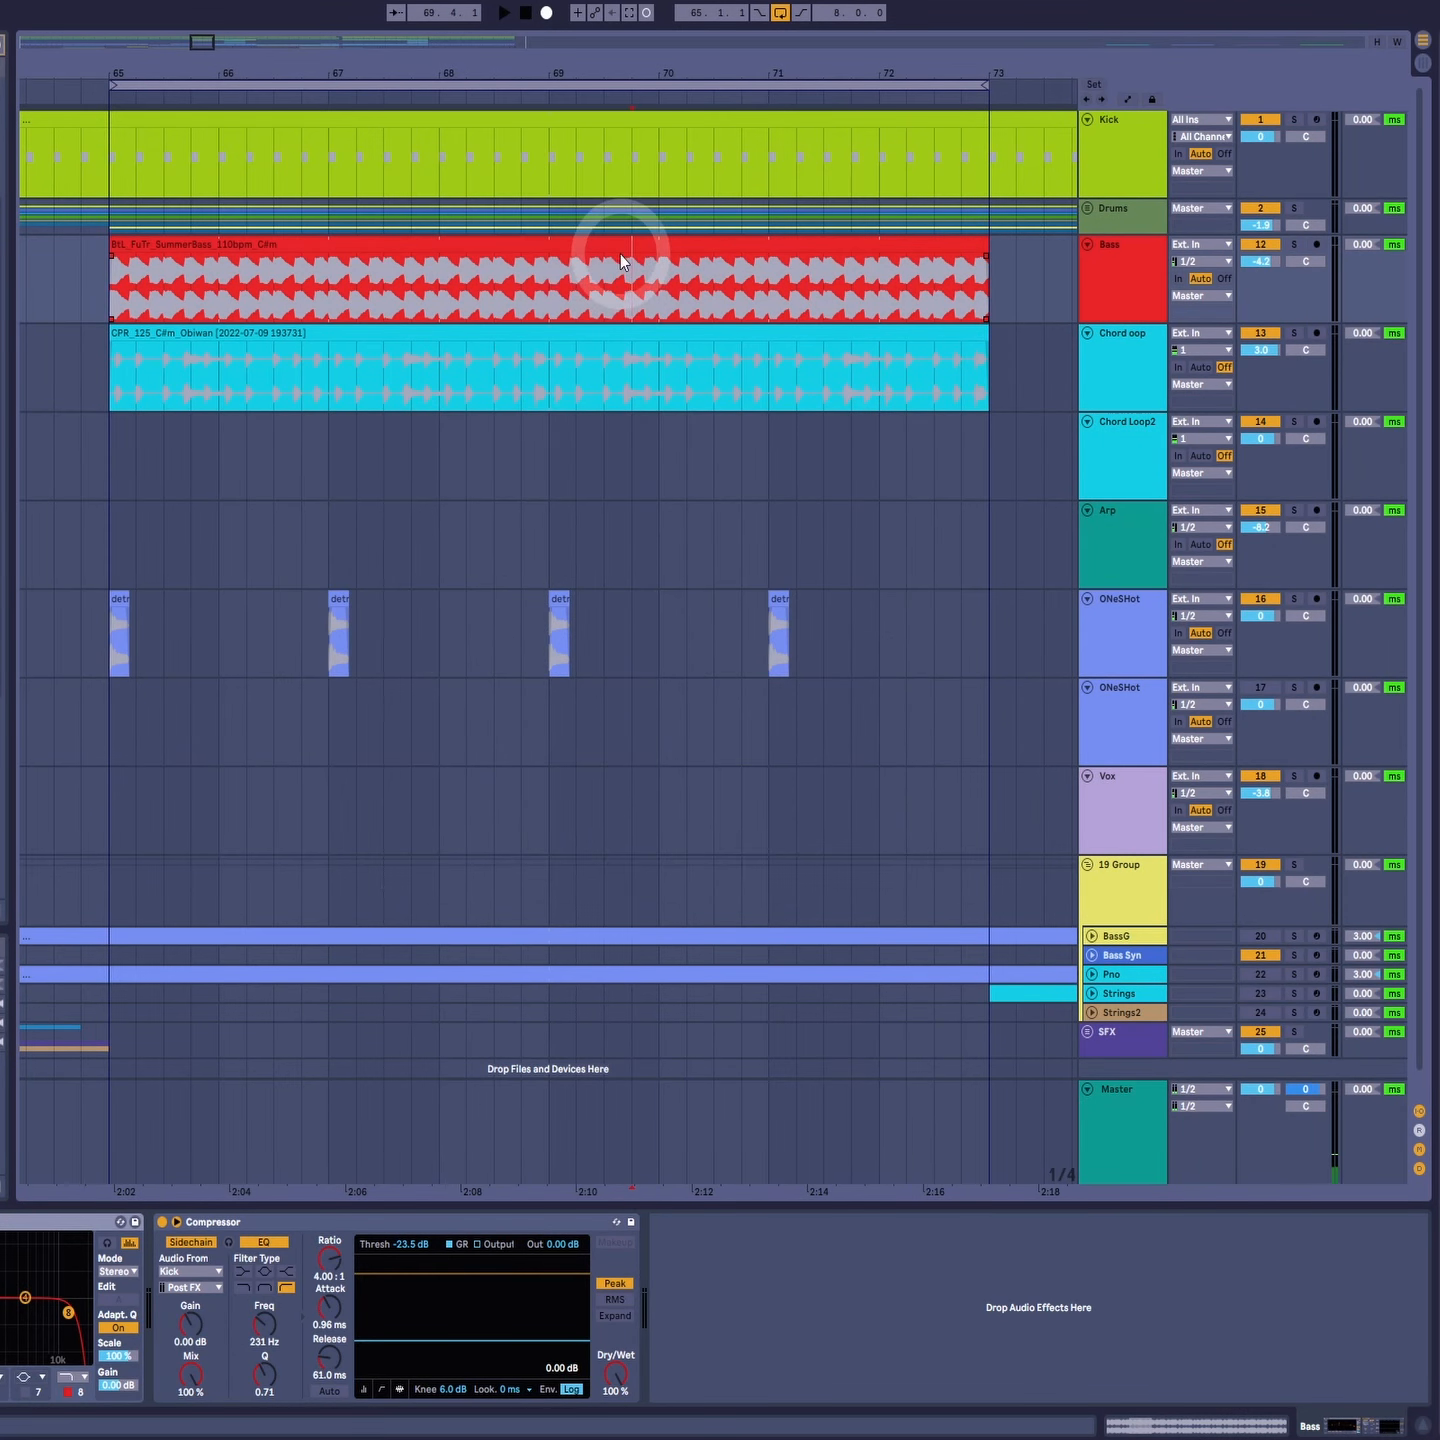
Step: Mark the first two and the first four bars of the bass clip from bar 65, and play the section
left_click(610, 244)
left_click(436, 491)
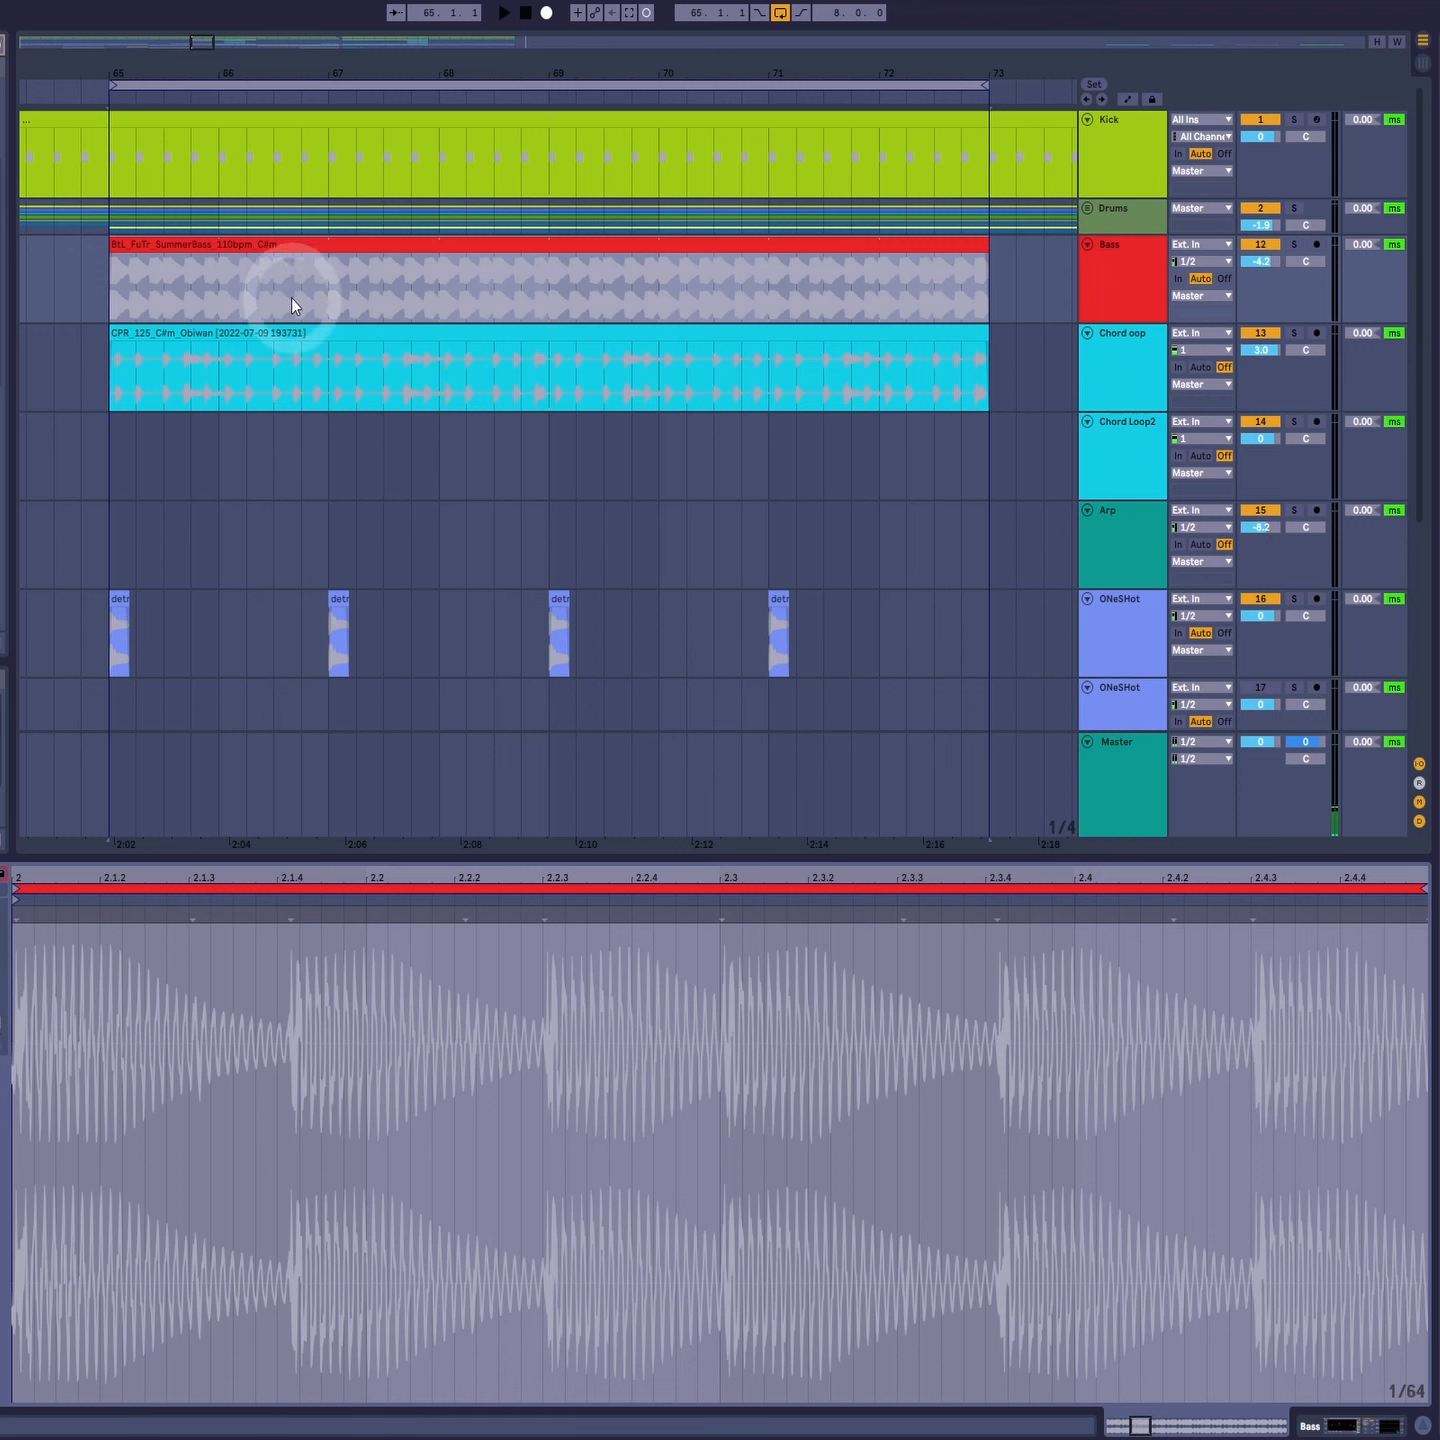
left_click_drag(336, 265, 121, 263)
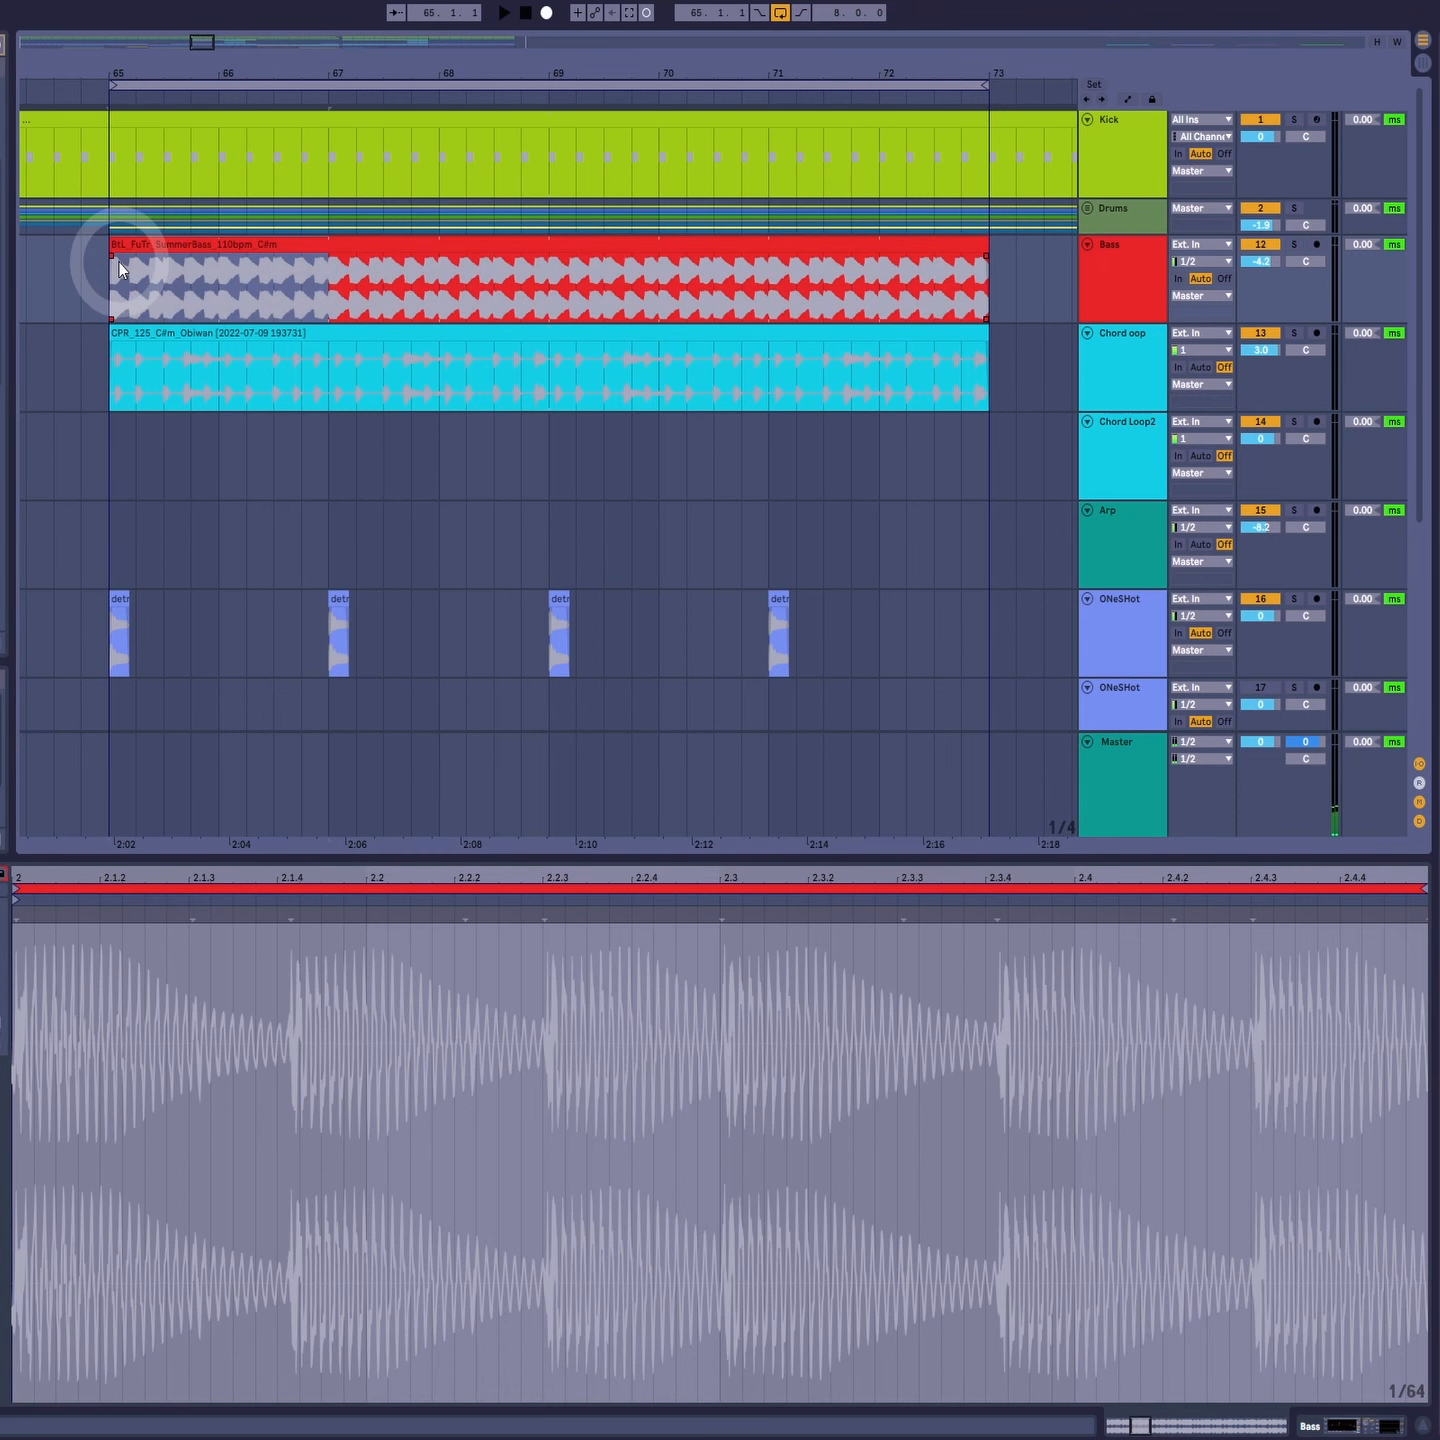
left_click_drag(555, 280, 122, 270)
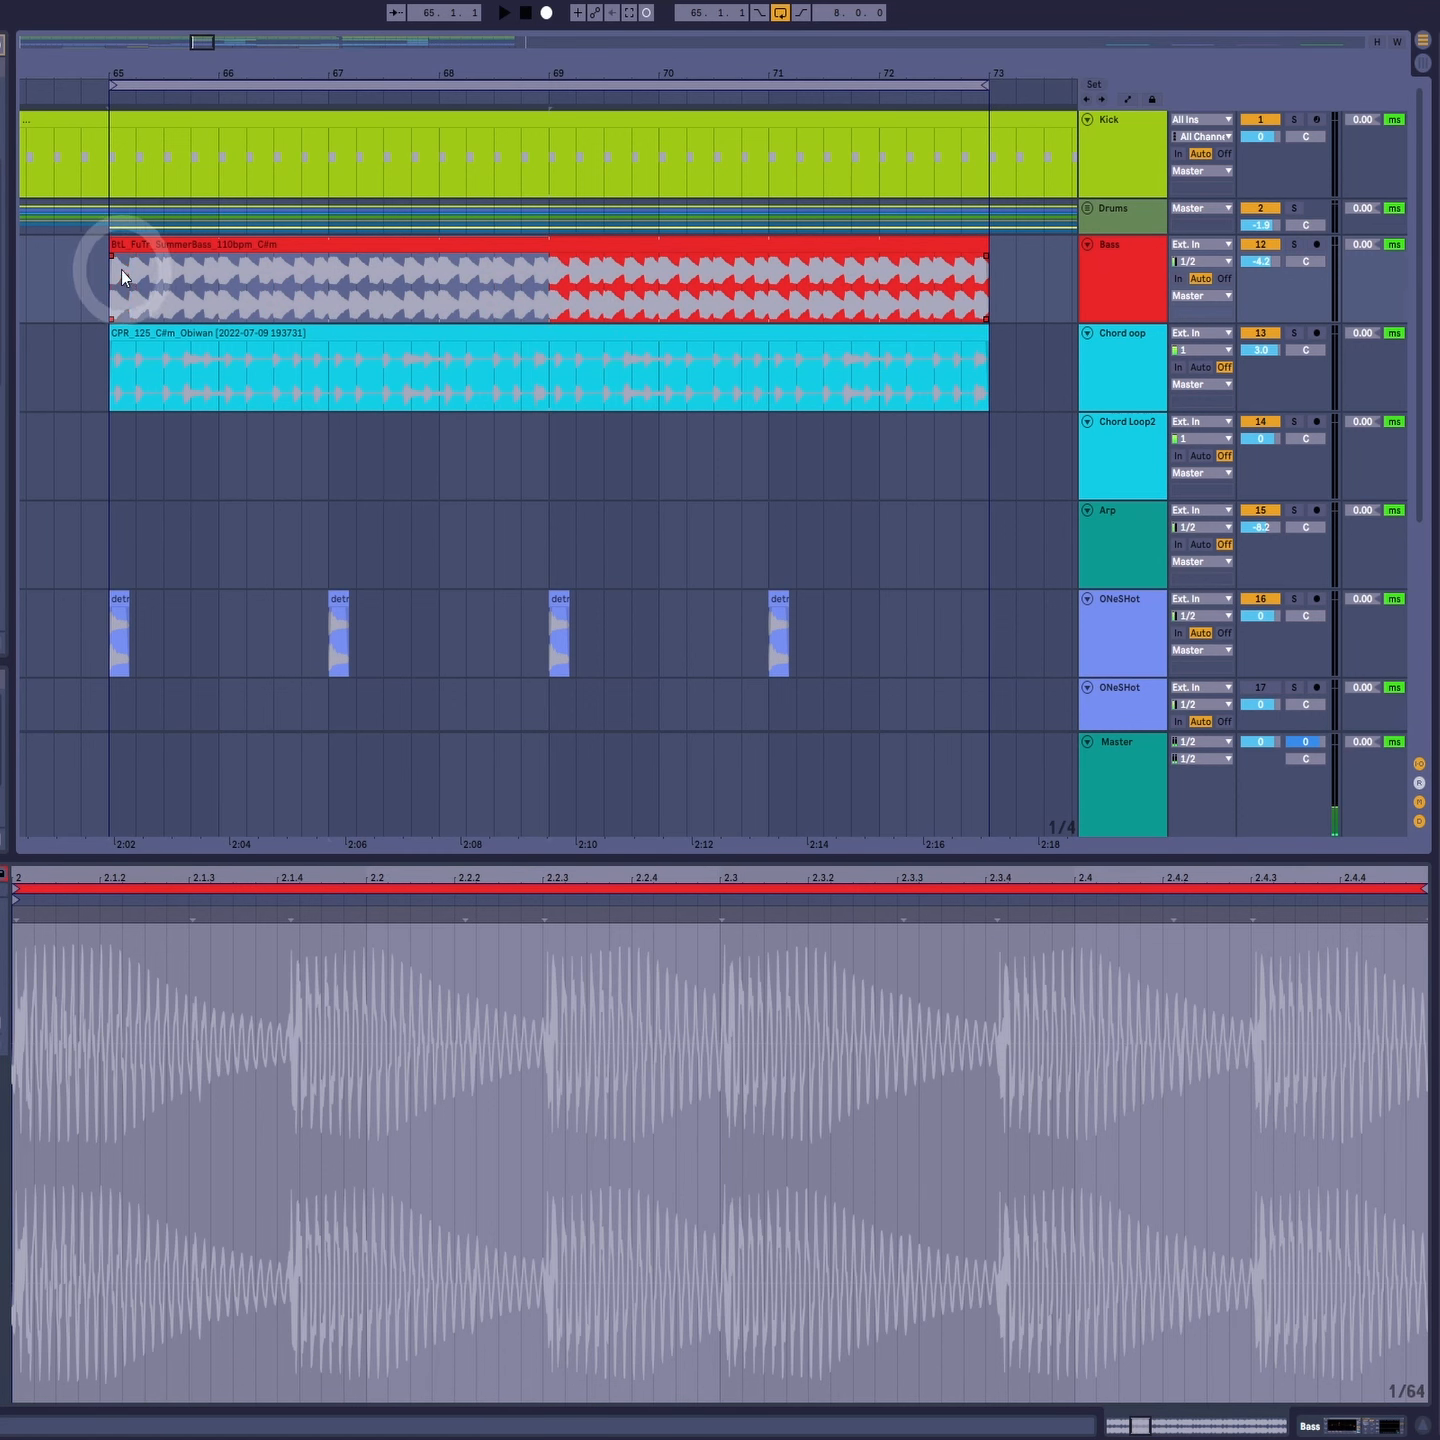
left_click(213, 248)
key("space")
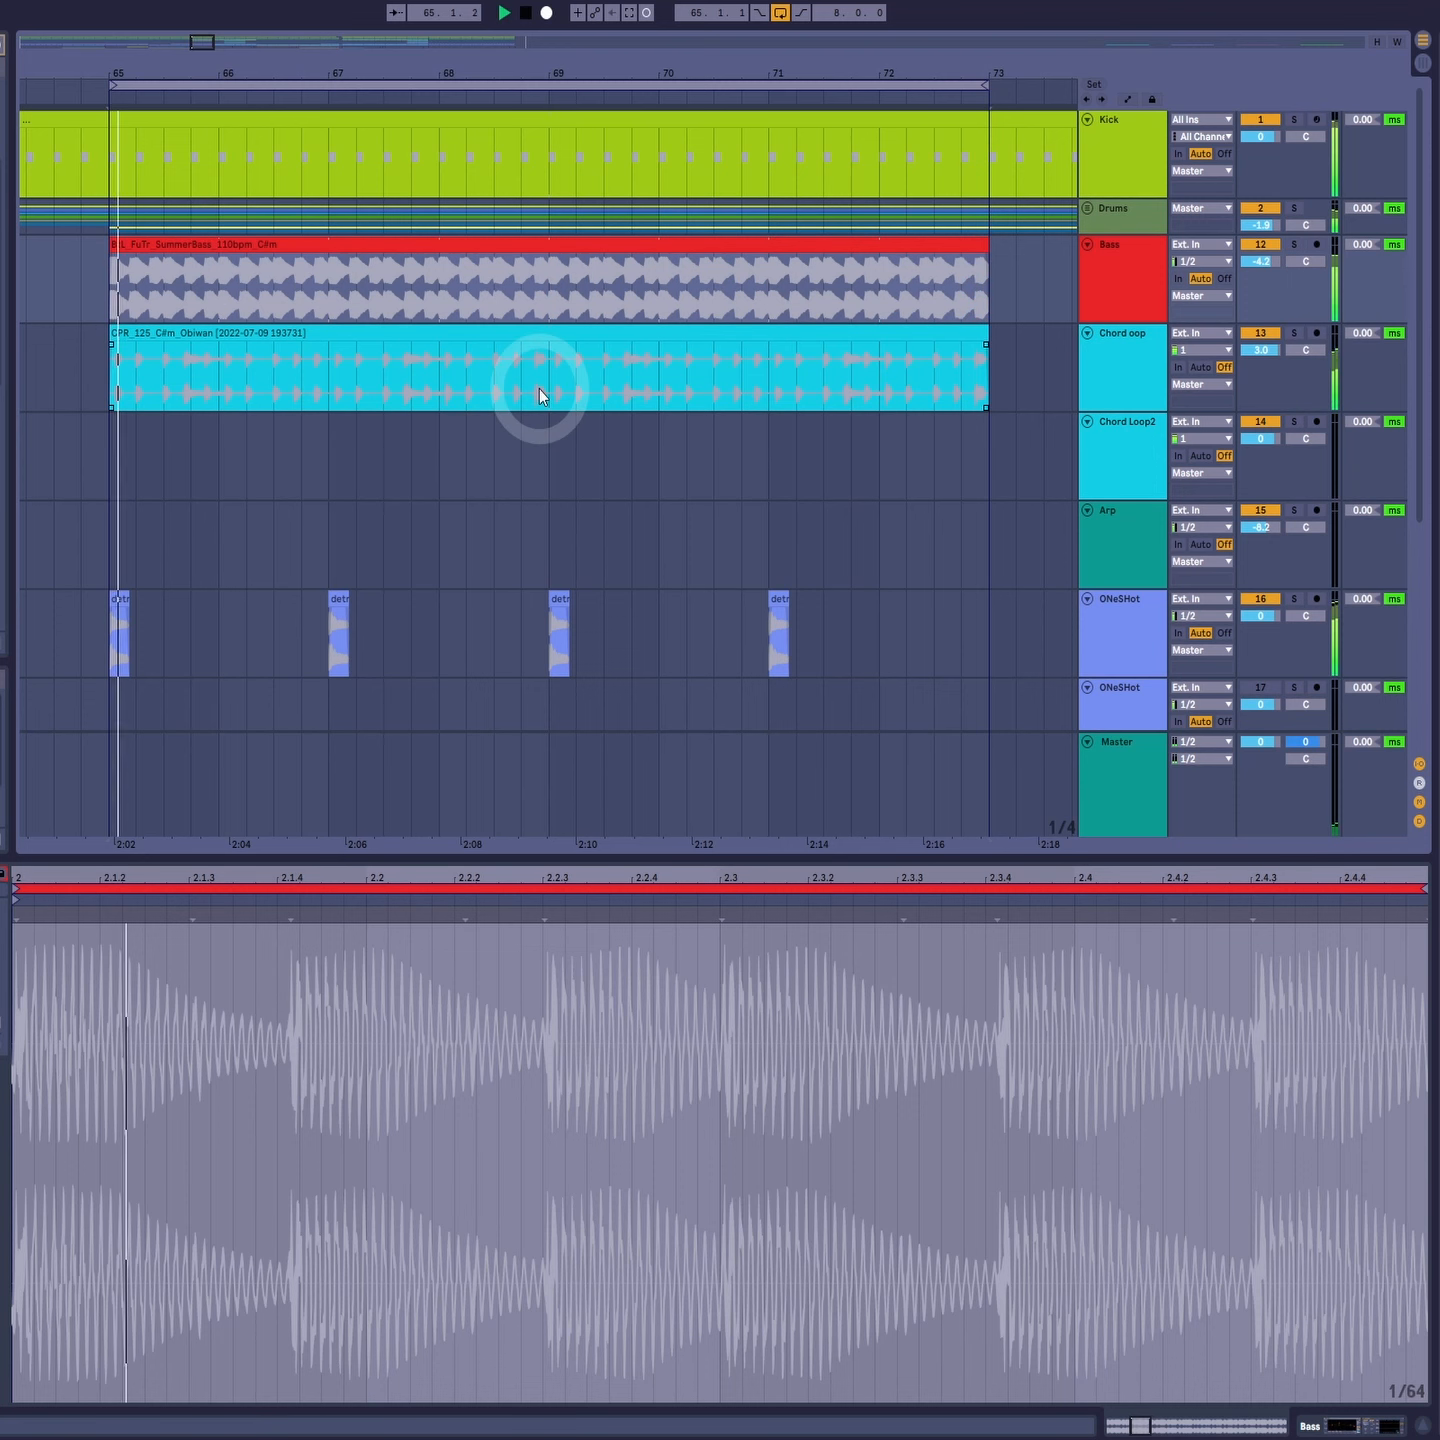
Step: Move the C#m arp clip on the Arp track from bar 77 to bar 65 and play it with the section
left_click_drag(465, 68, 466, 57)
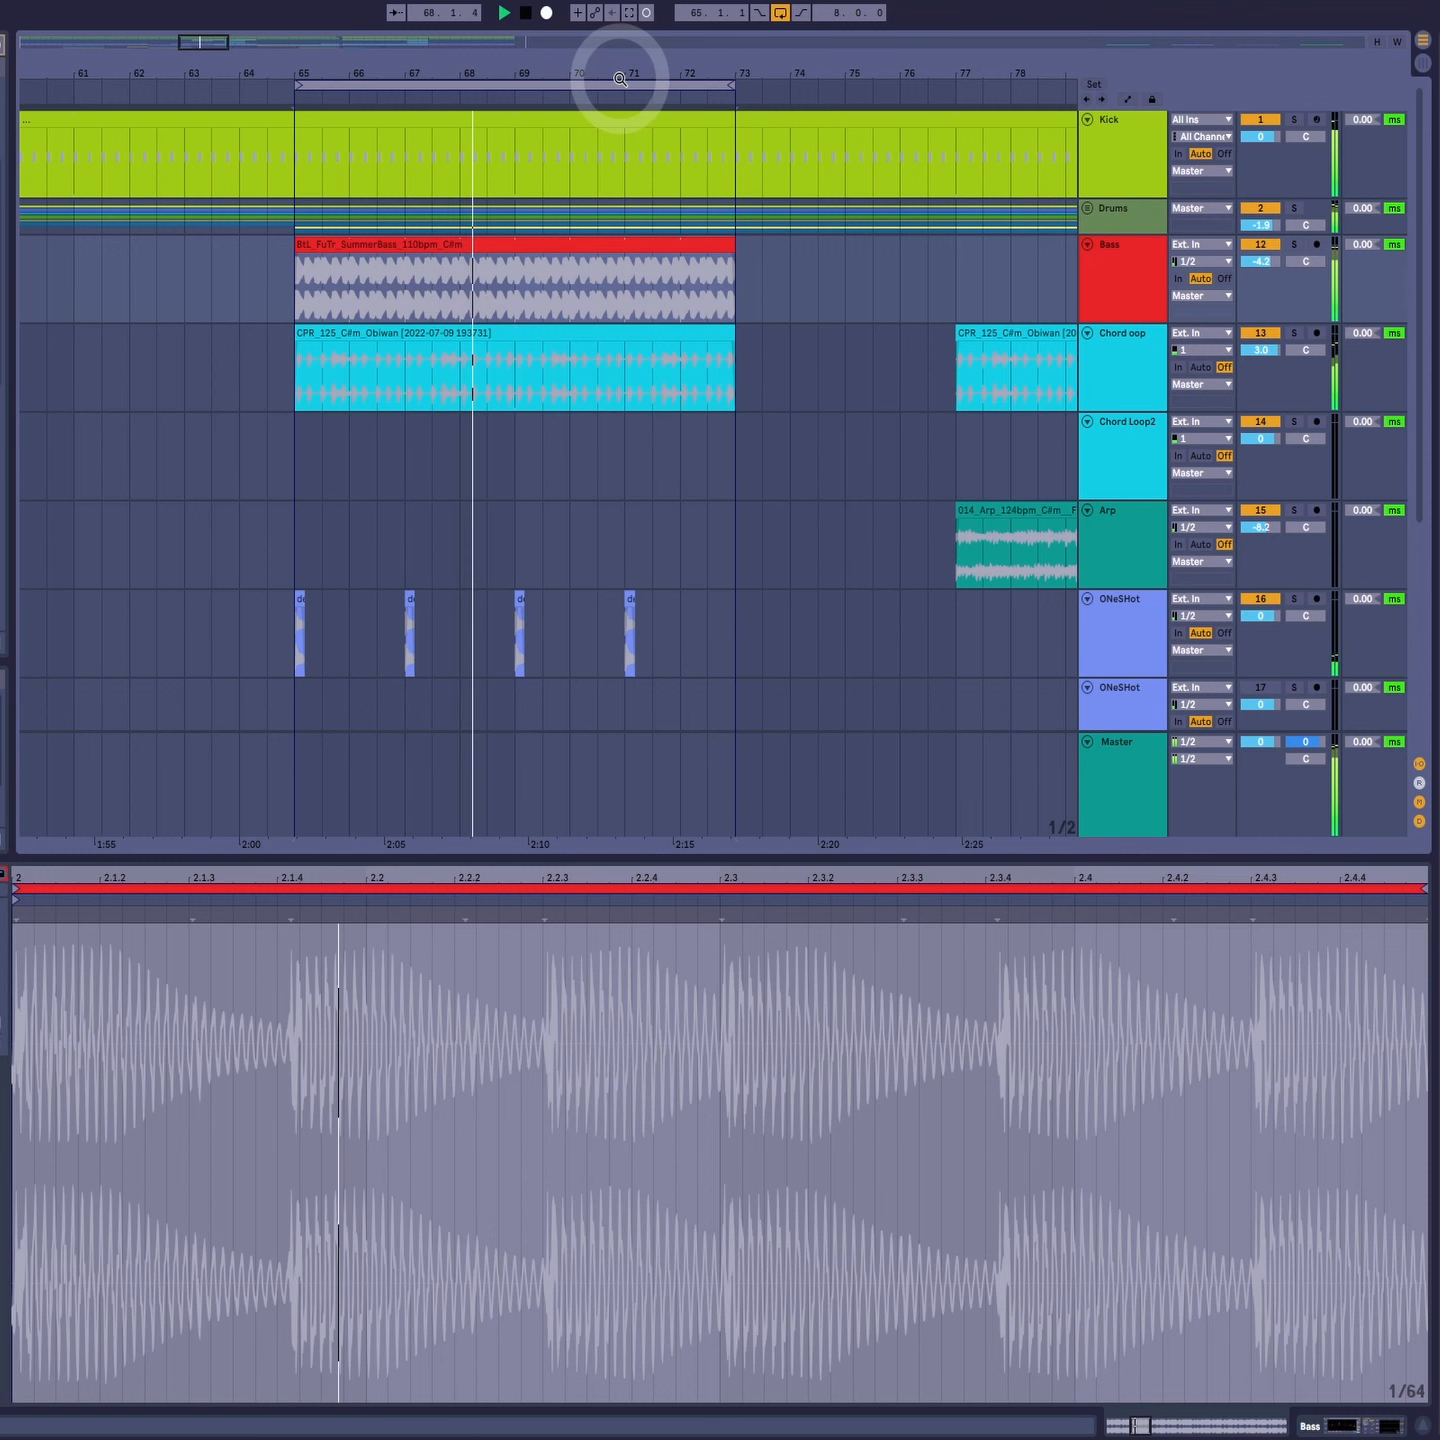
left_click_drag(611, 66, 613, 52)
left_click_drag(804, 510, 307, 552)
key("space")
key("space")
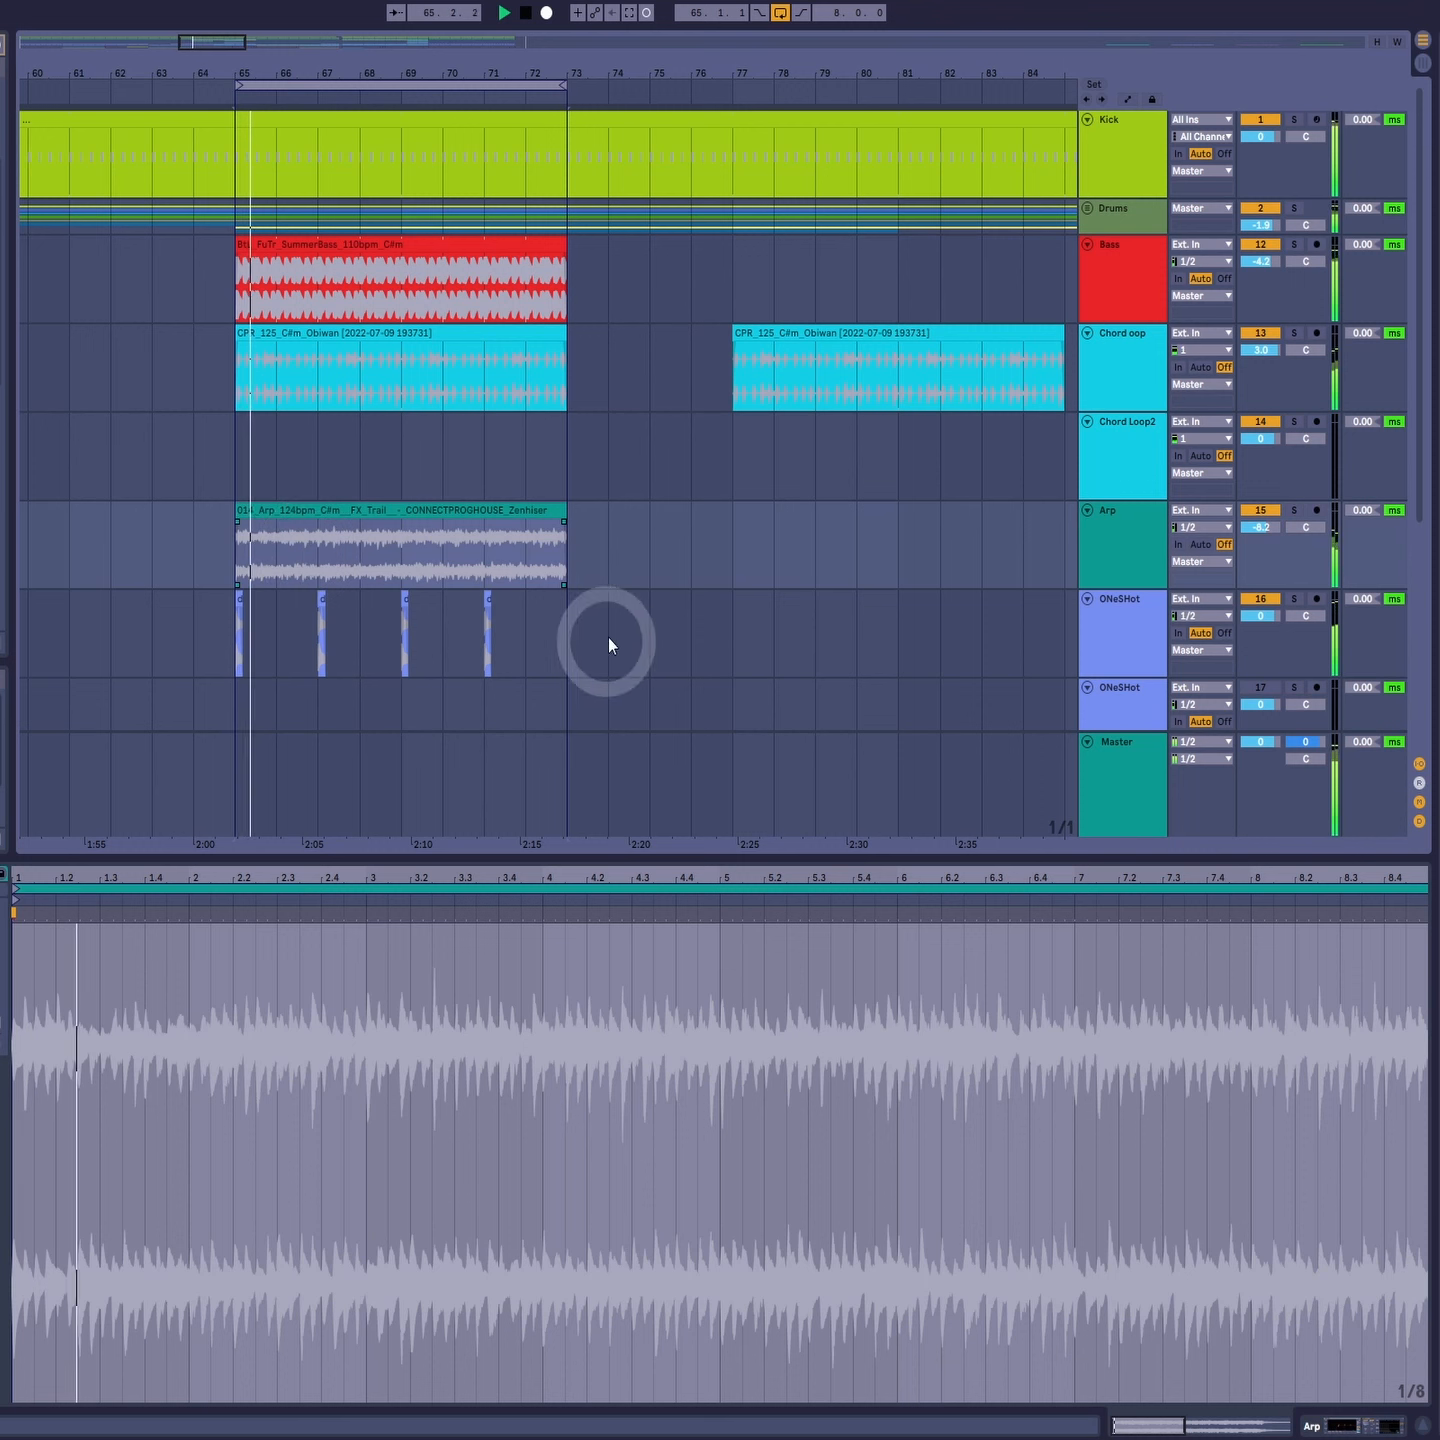
Step: Move the C#m female vocal loop on the Vox track from bar 77 to bar 65 and play it with the section
scroll(861, 531, "down", 2)
scroll(861, 531, "down", 3)
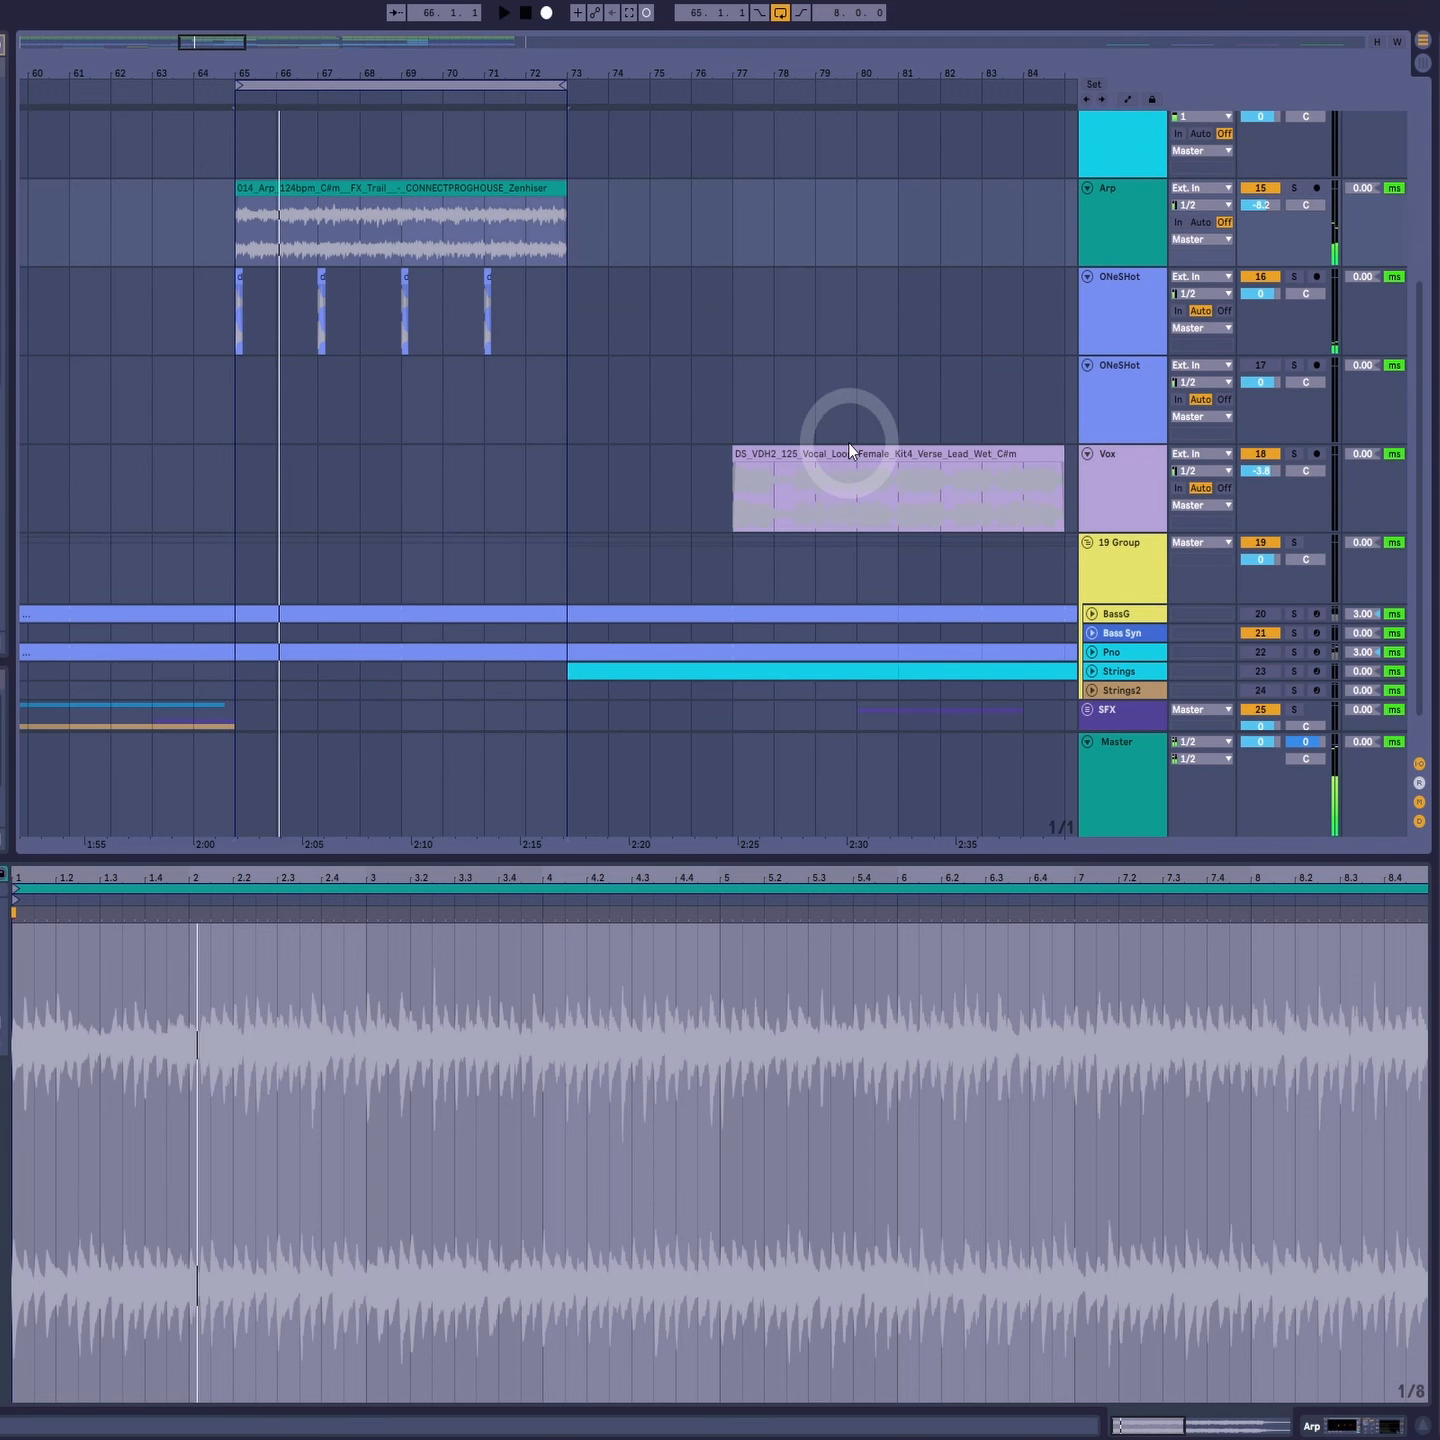
left_click_drag(843, 455, 358, 490)
key("space")
key("space")
scroll(532, 397, "up", 3)
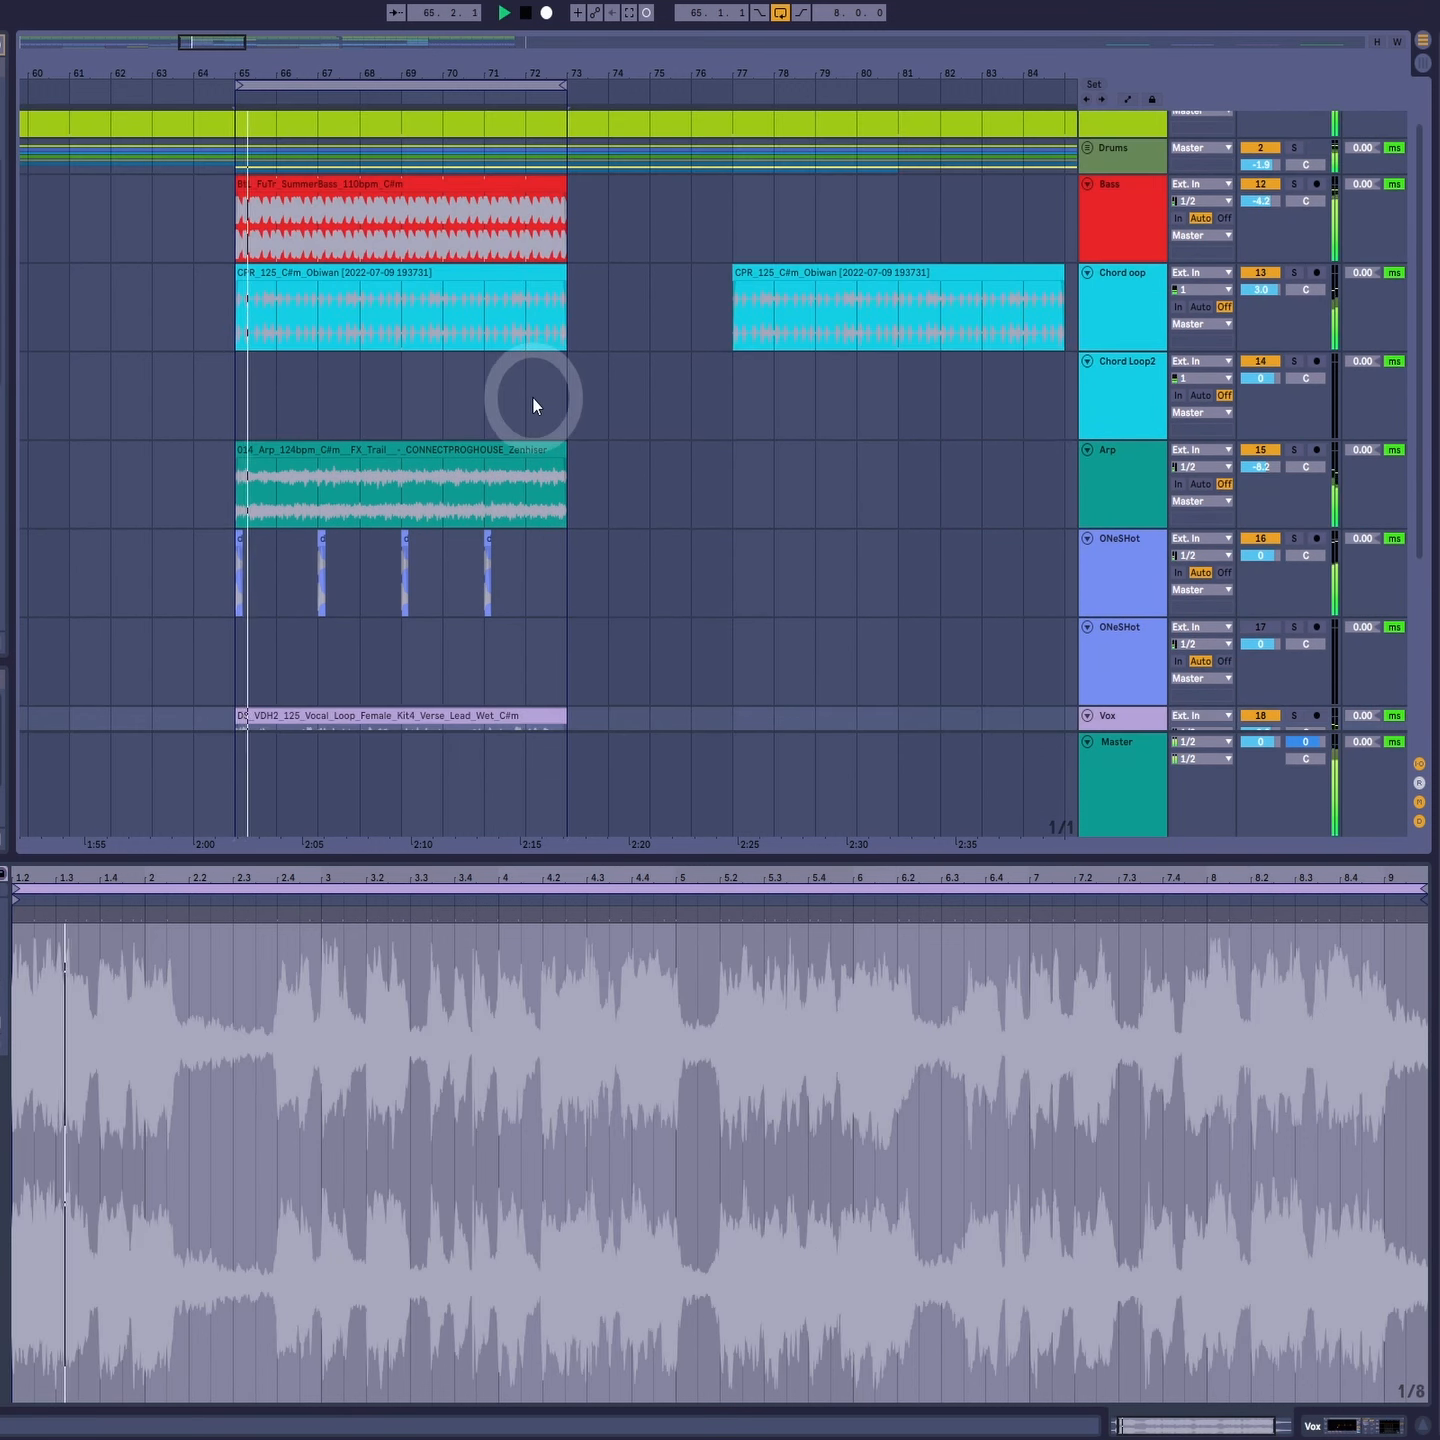
key("space")
Step: Split the bass clip at bar 69 and set the pitch of its first half, bars 65 to 69, to -4 semitones
scroll(532, 397, "up", 1)
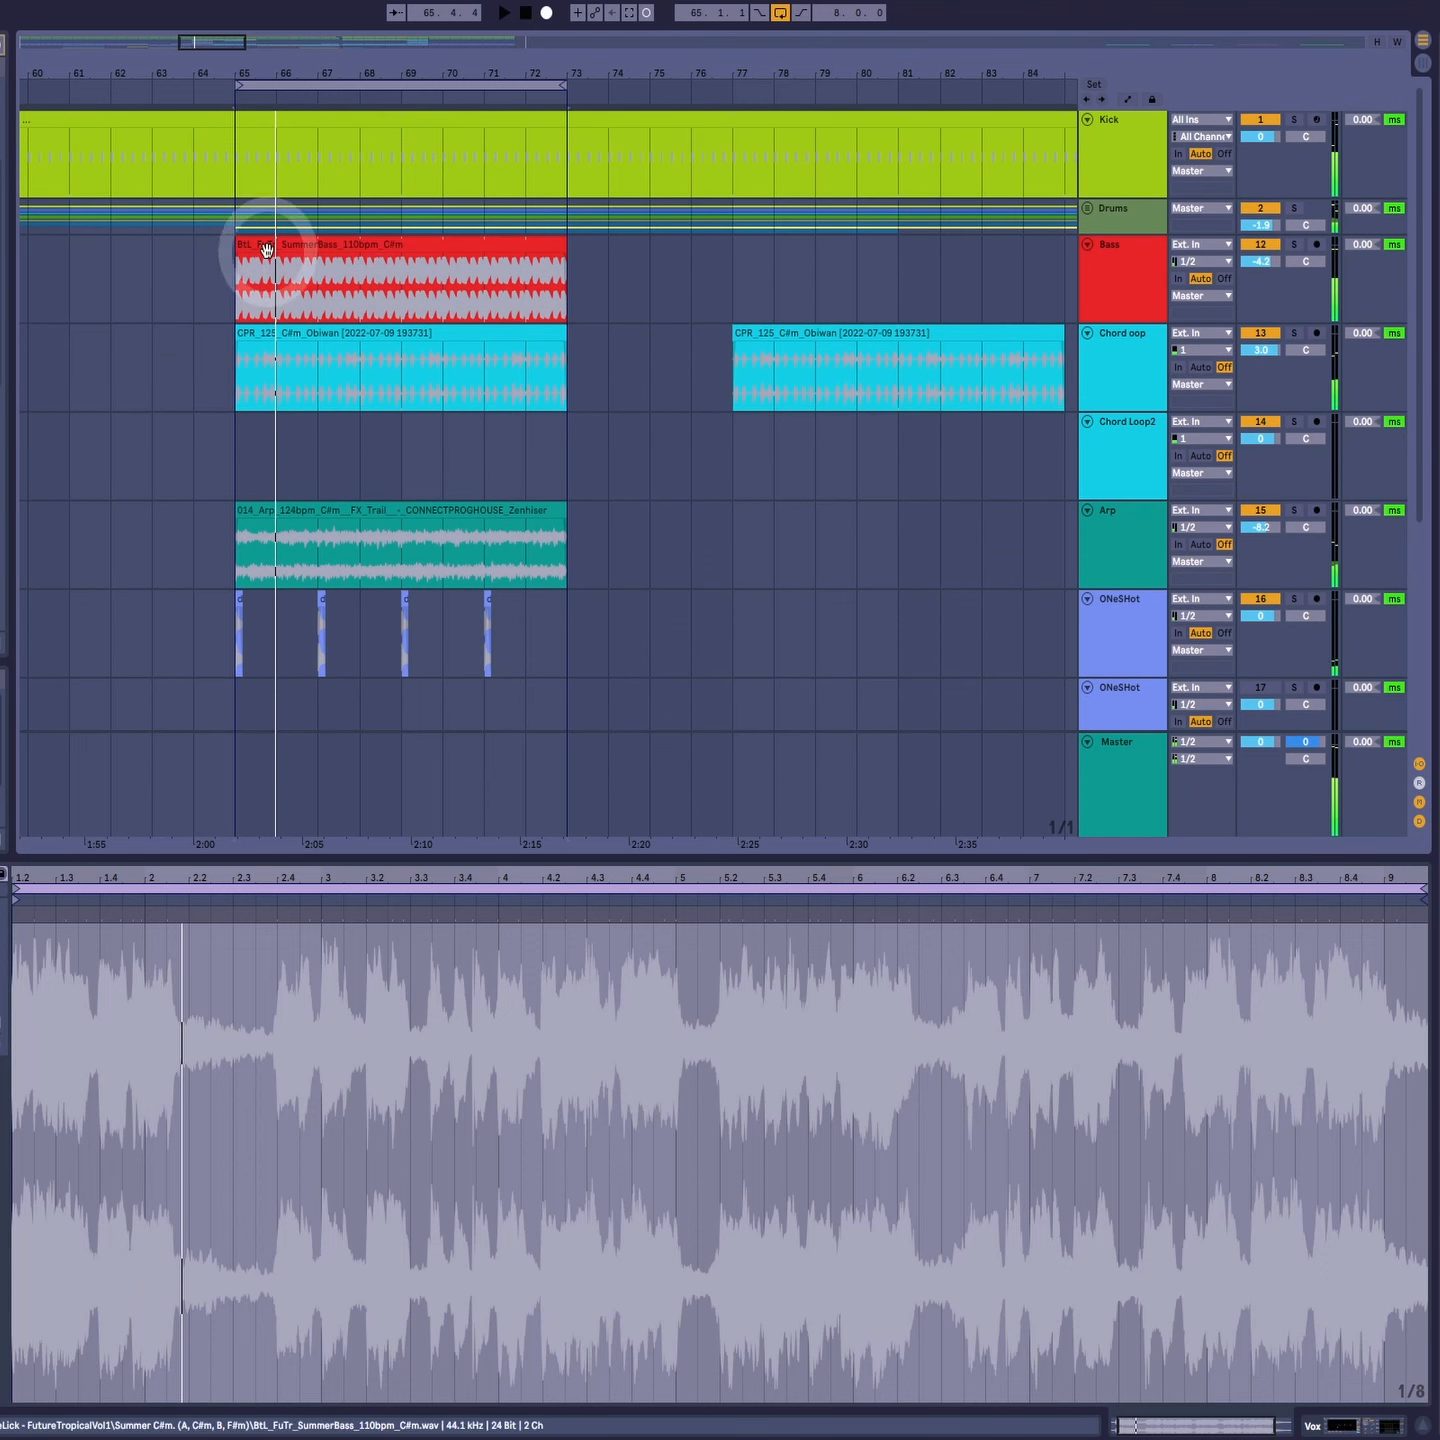
left_click(308, 249)
scroll(465, 305, "down", 8)
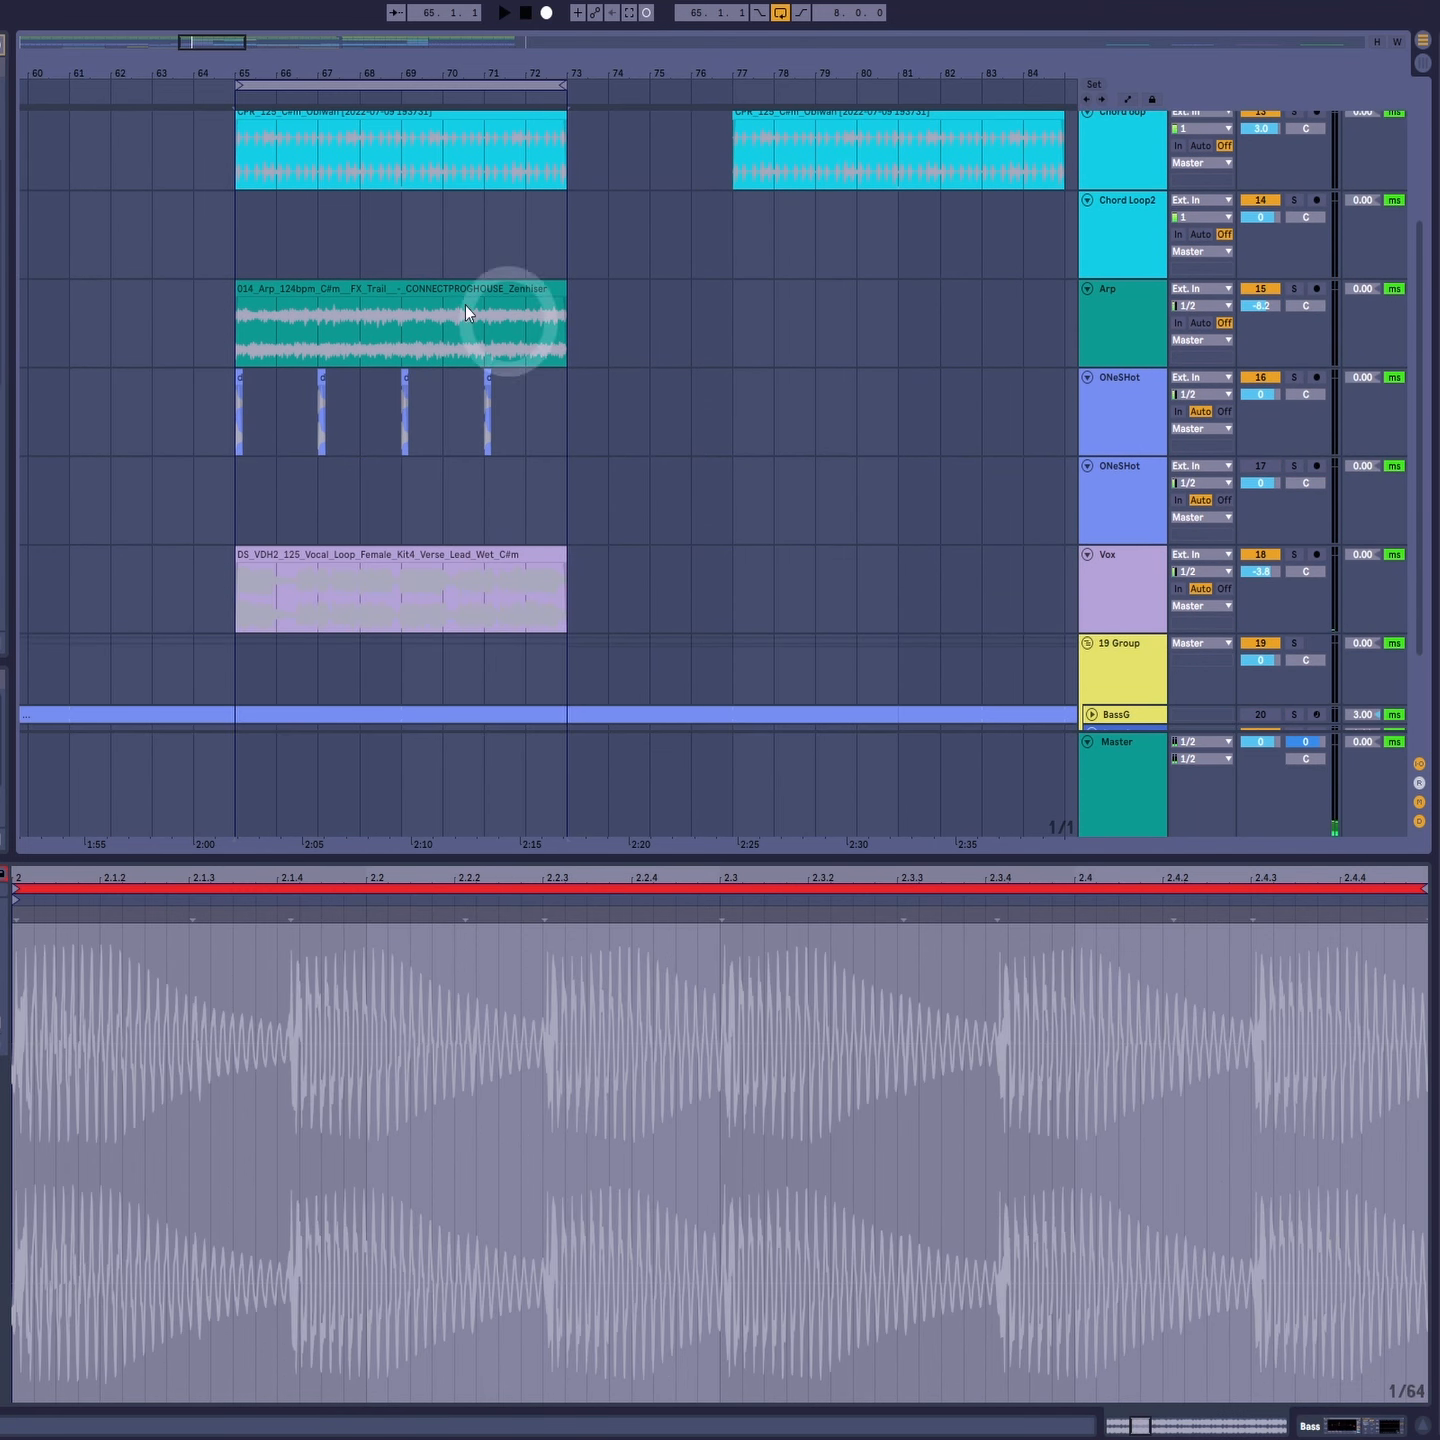
scroll(530, 442, "up", 8)
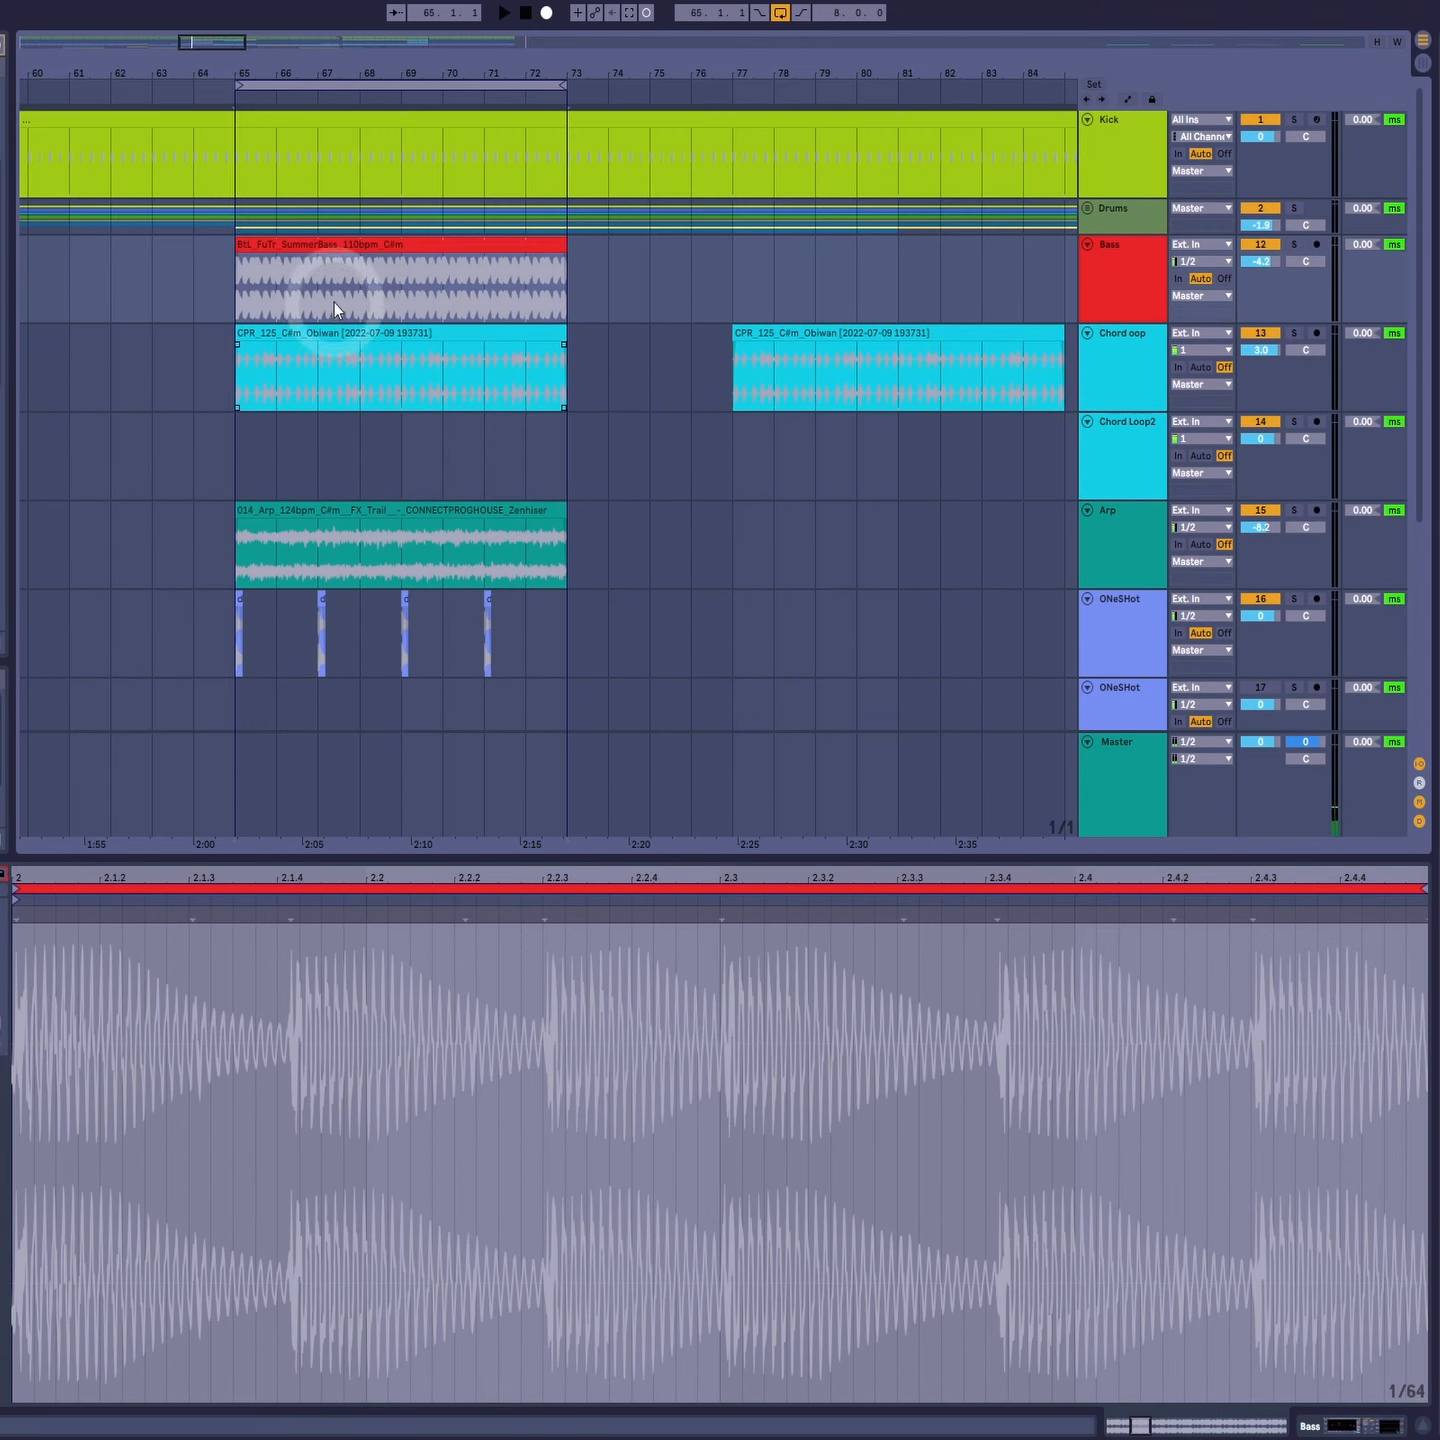
left_click(247, 270)
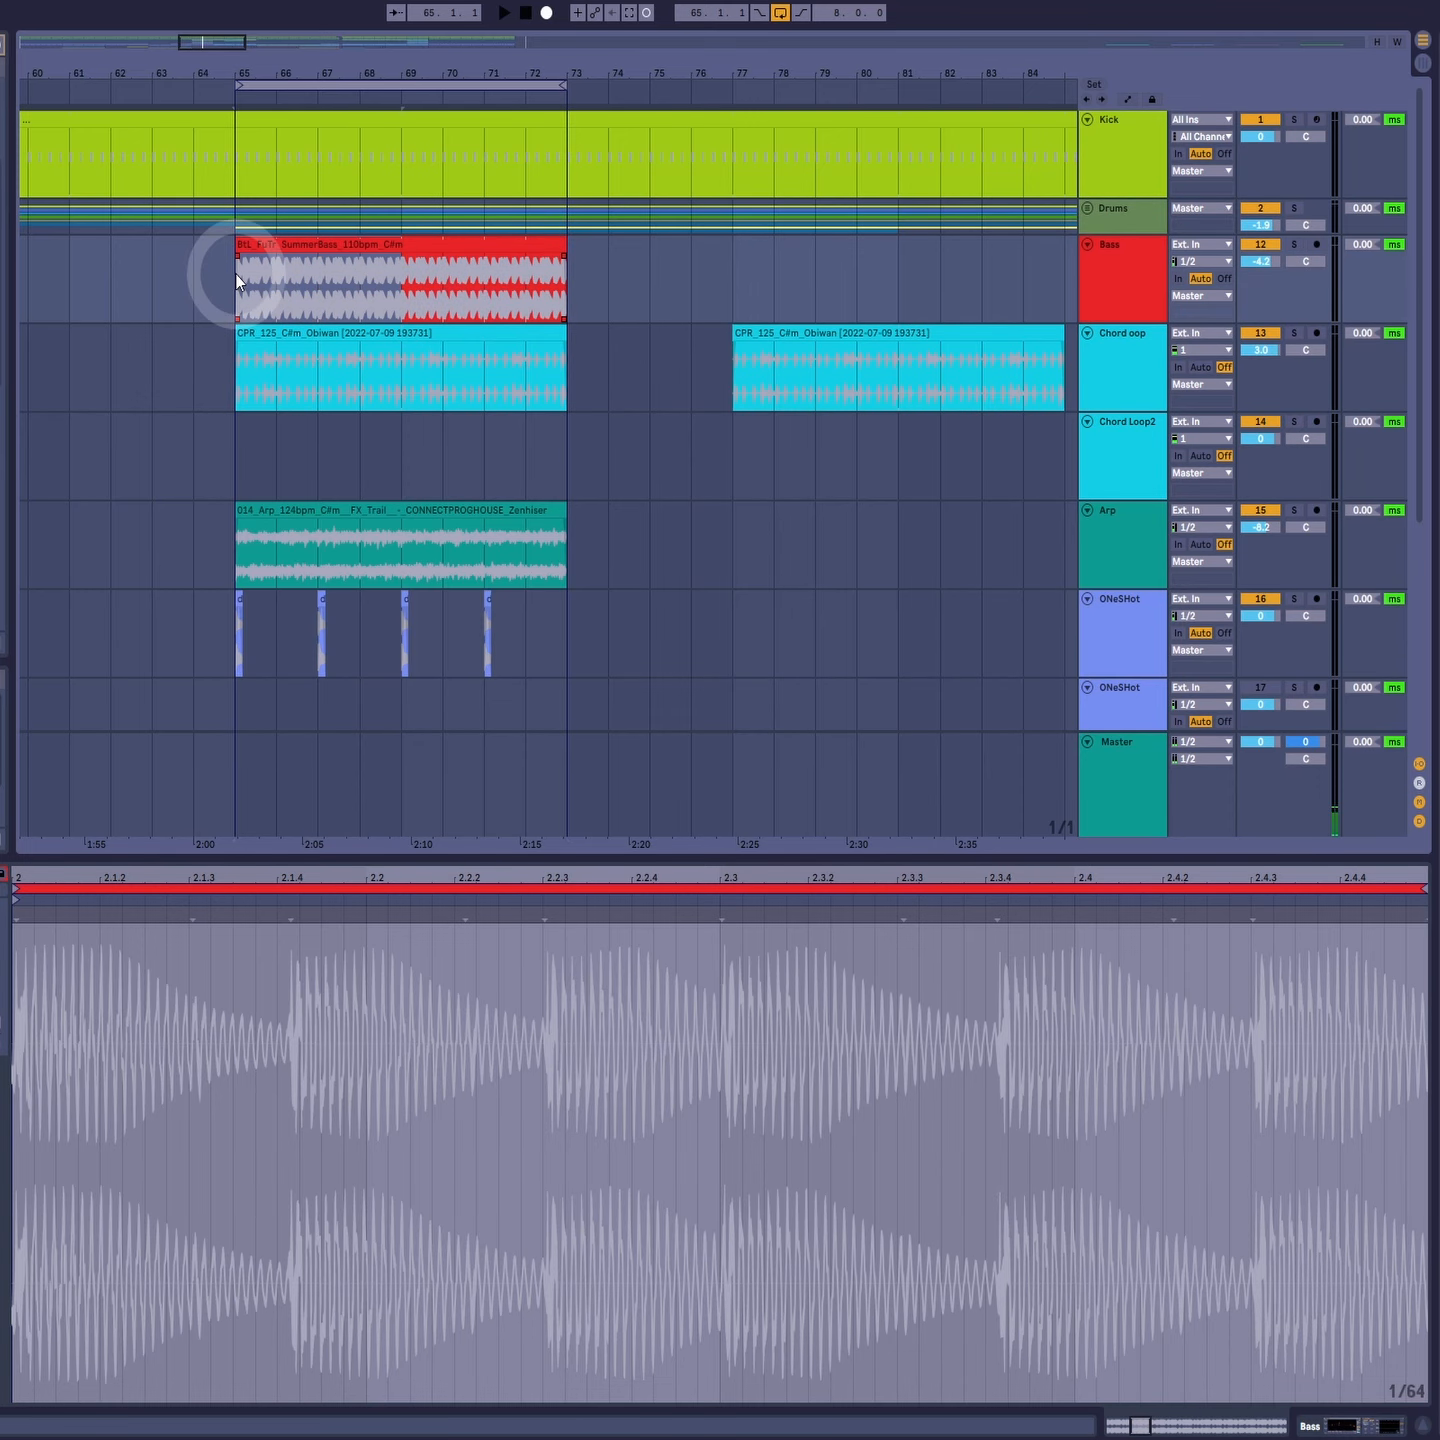
left_click(227, 291)
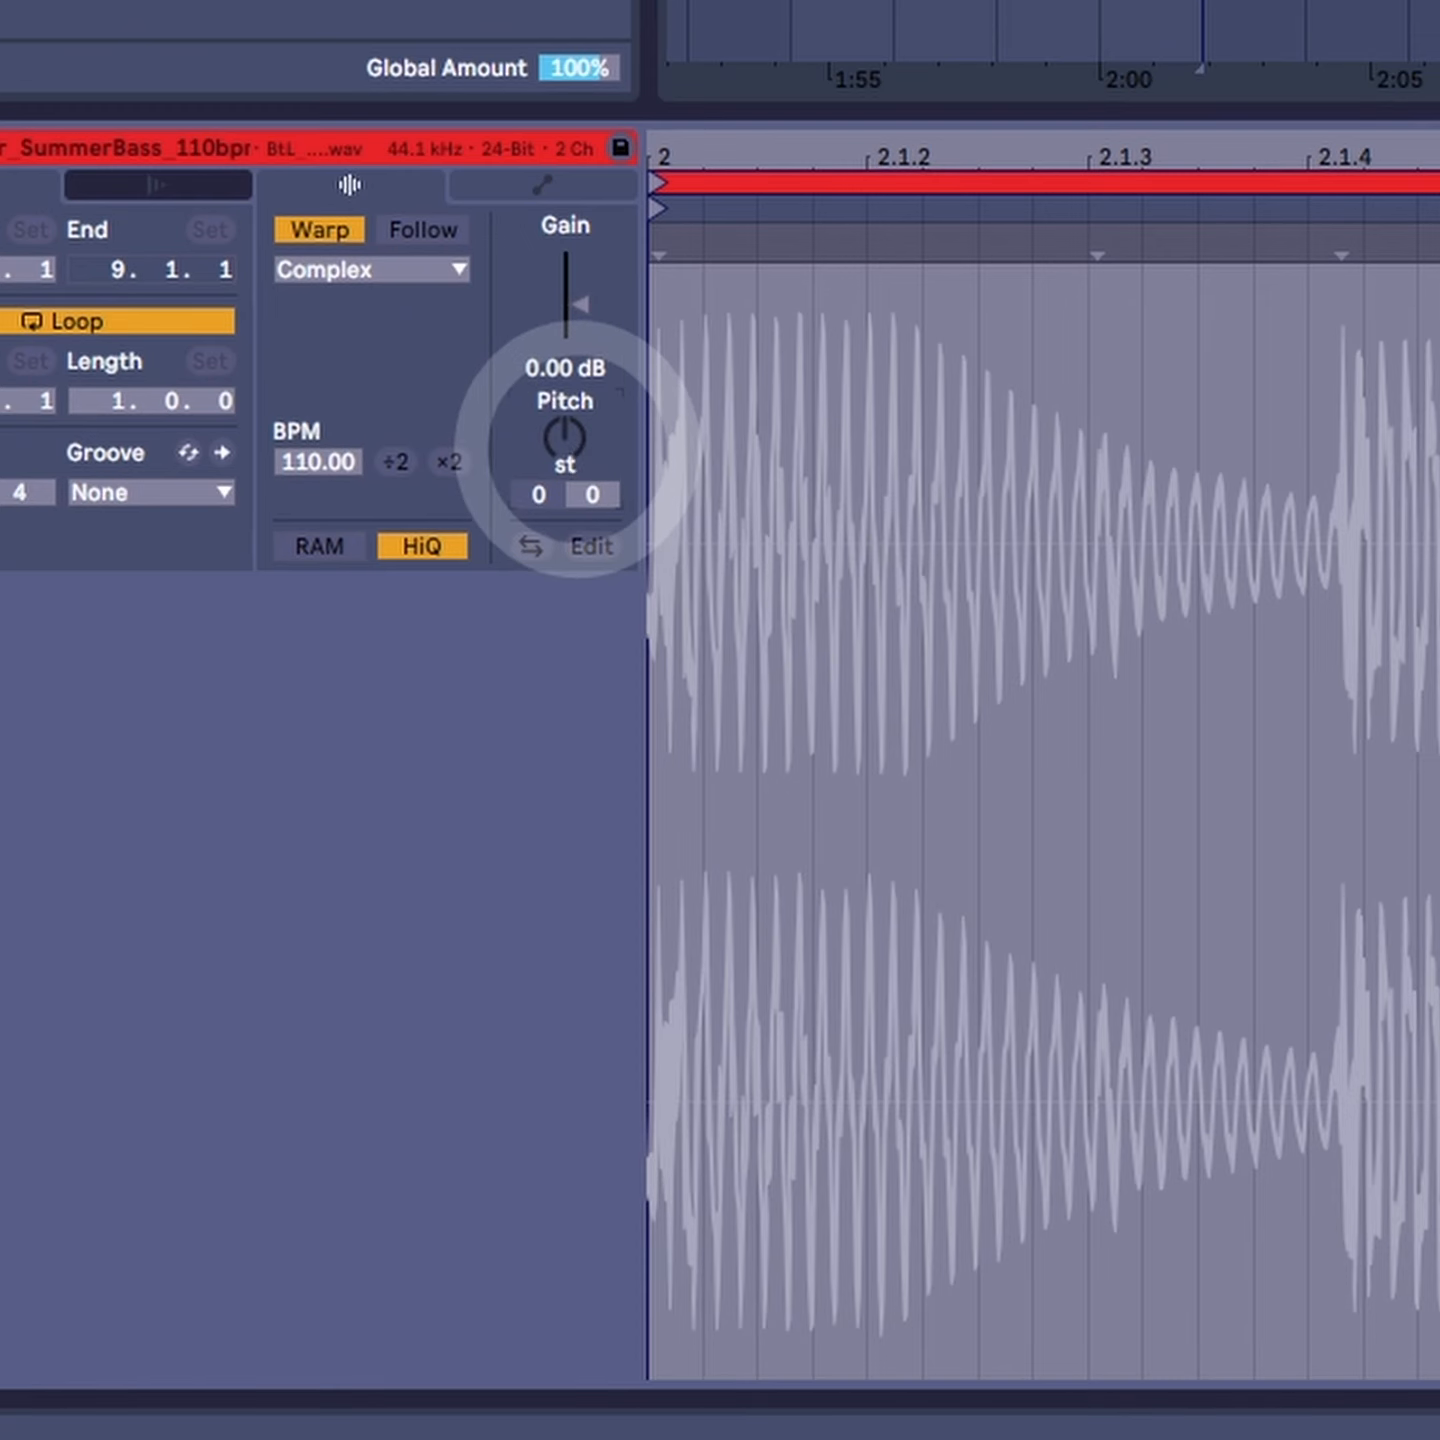
type("-4")
key("Return")
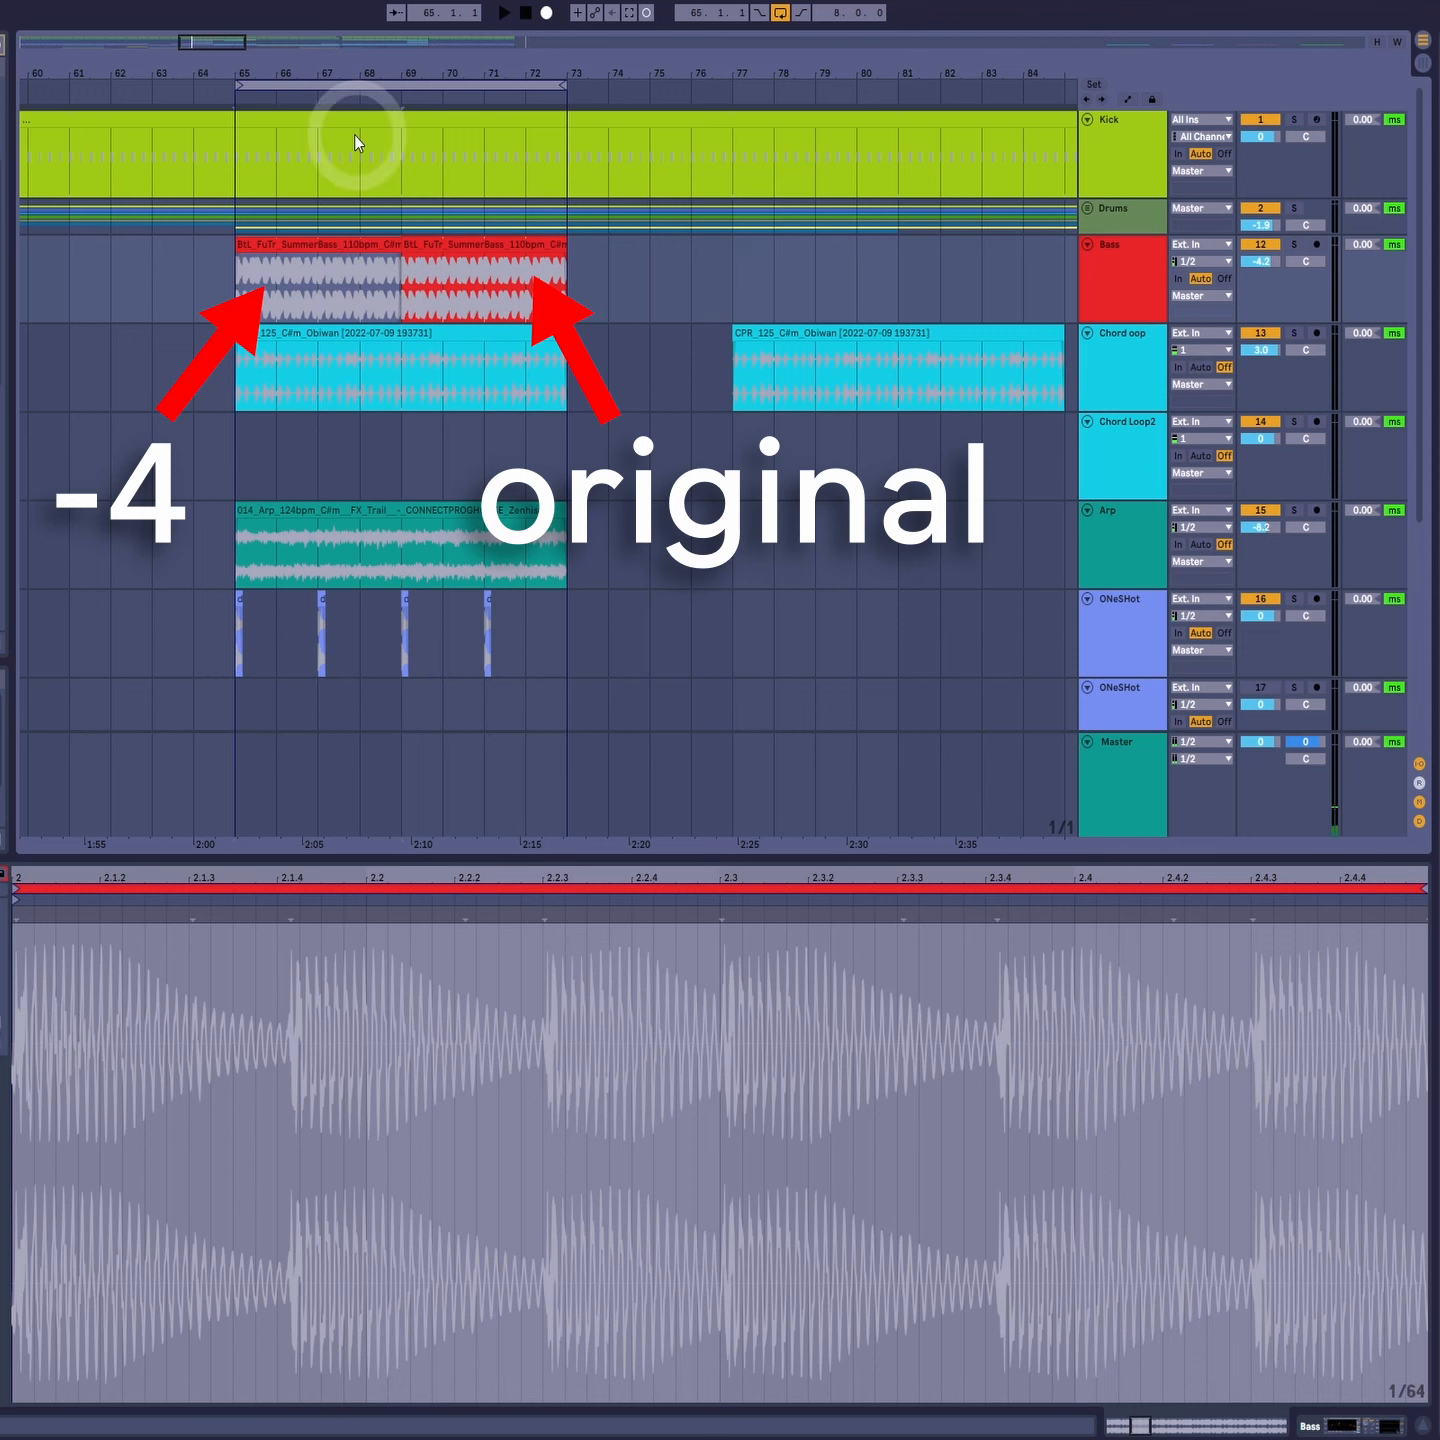
Step: Play the C#m section to compare the lowered first half of the bass with the original second half
key("space")
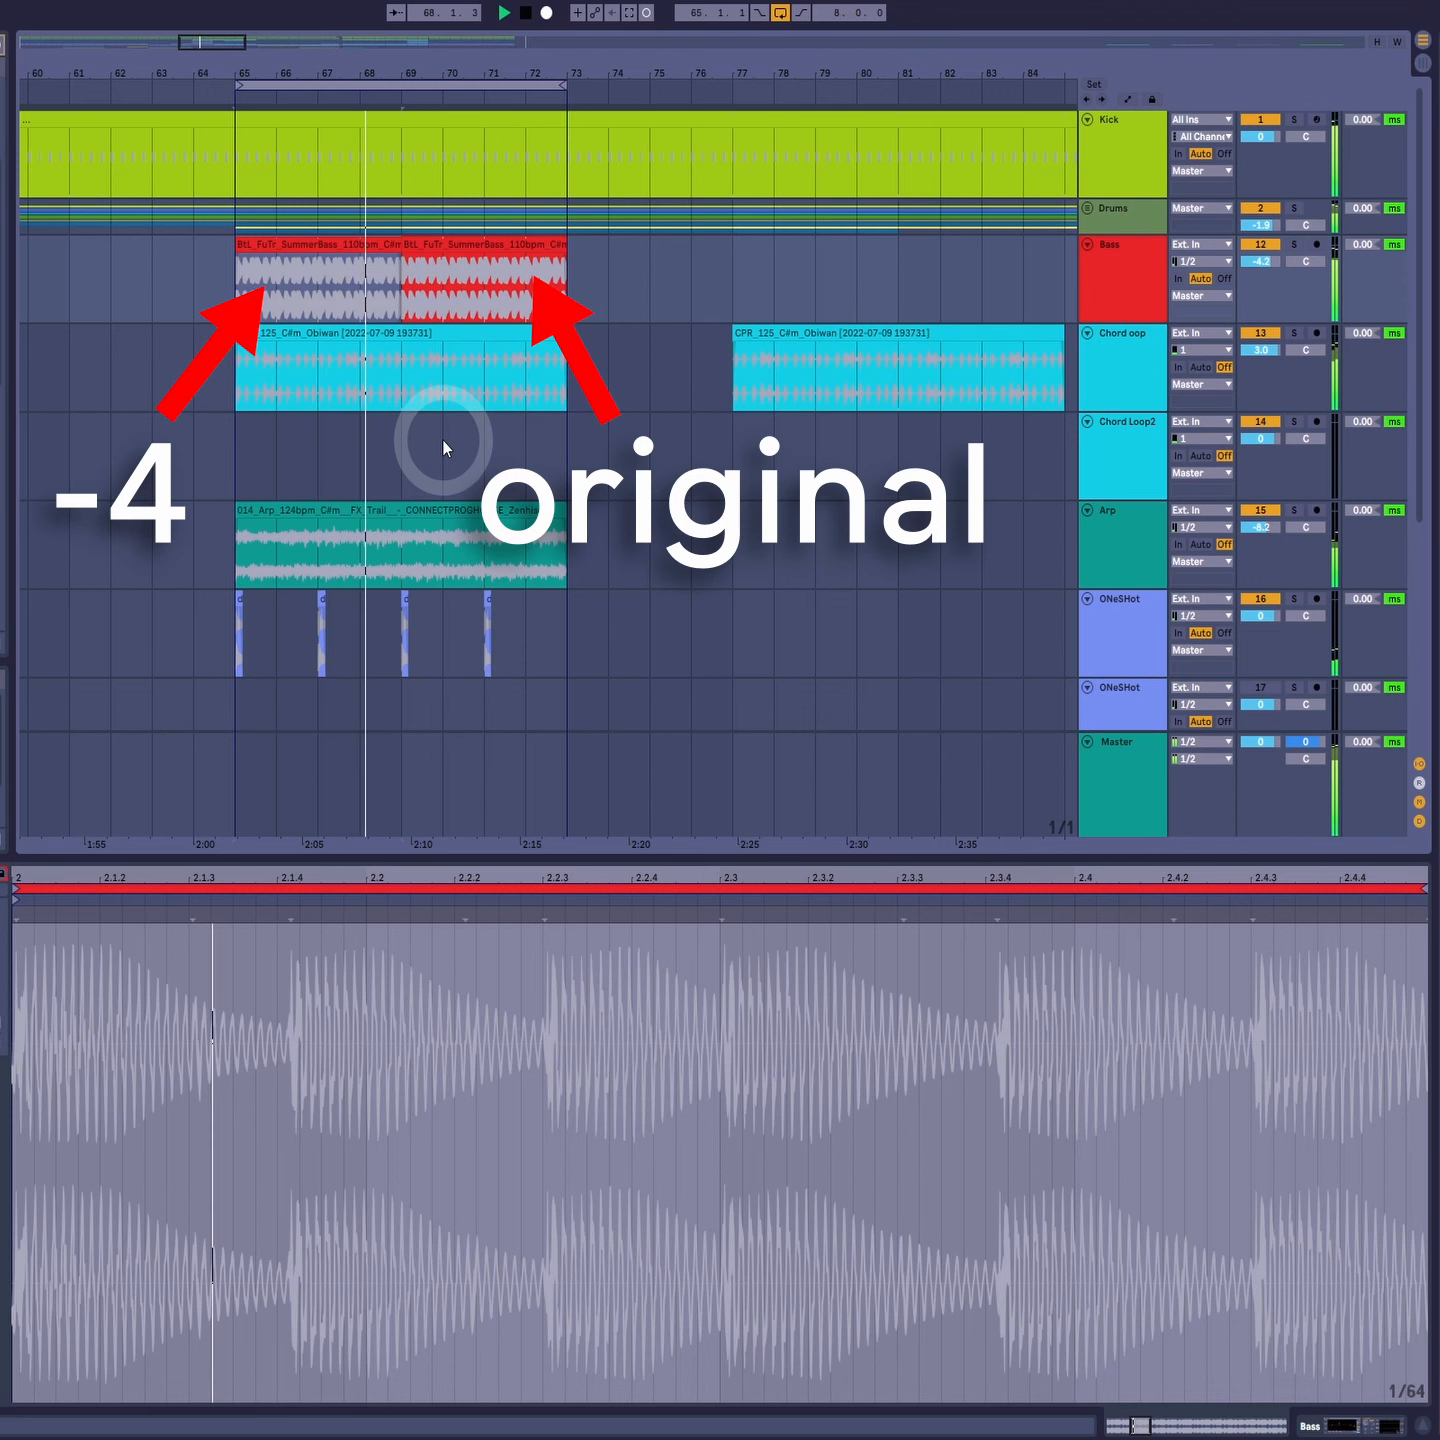
left_click_drag(397, 67, 543, 68)
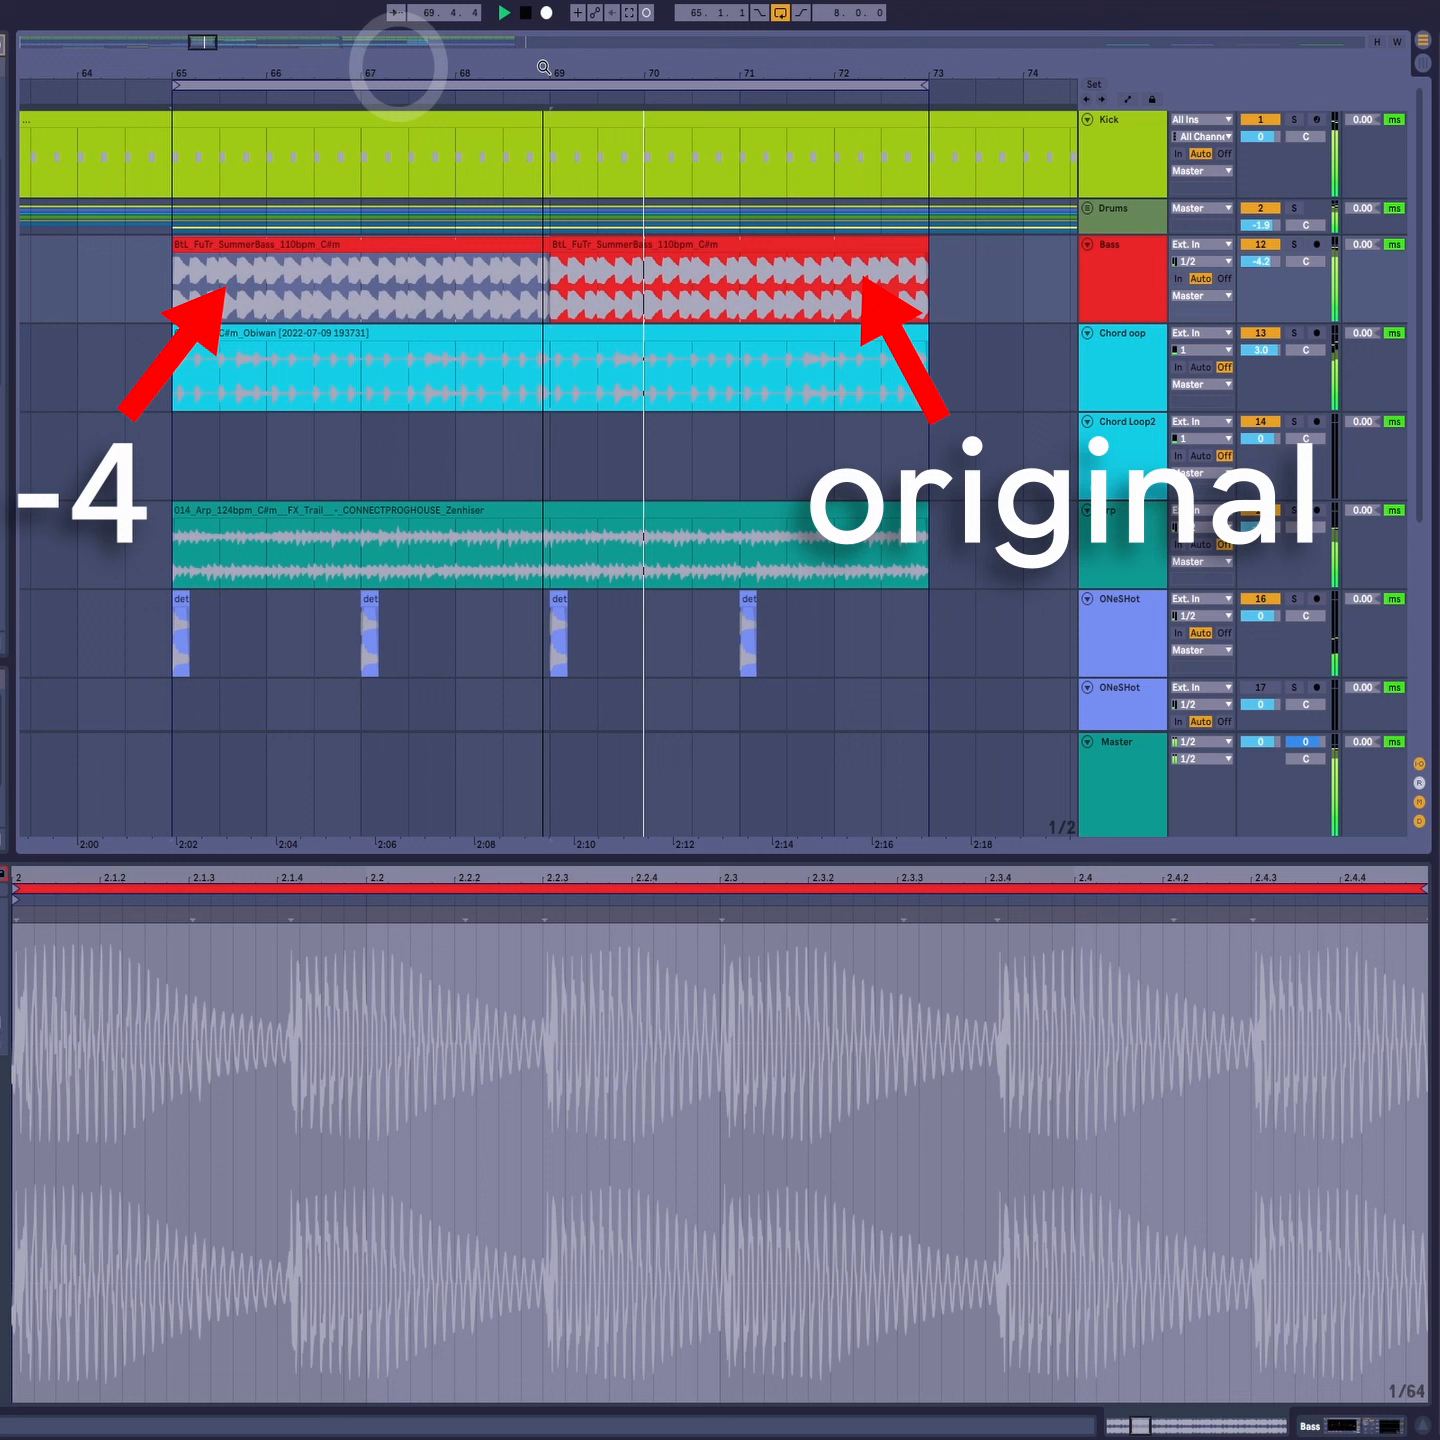
left_click(608, 318)
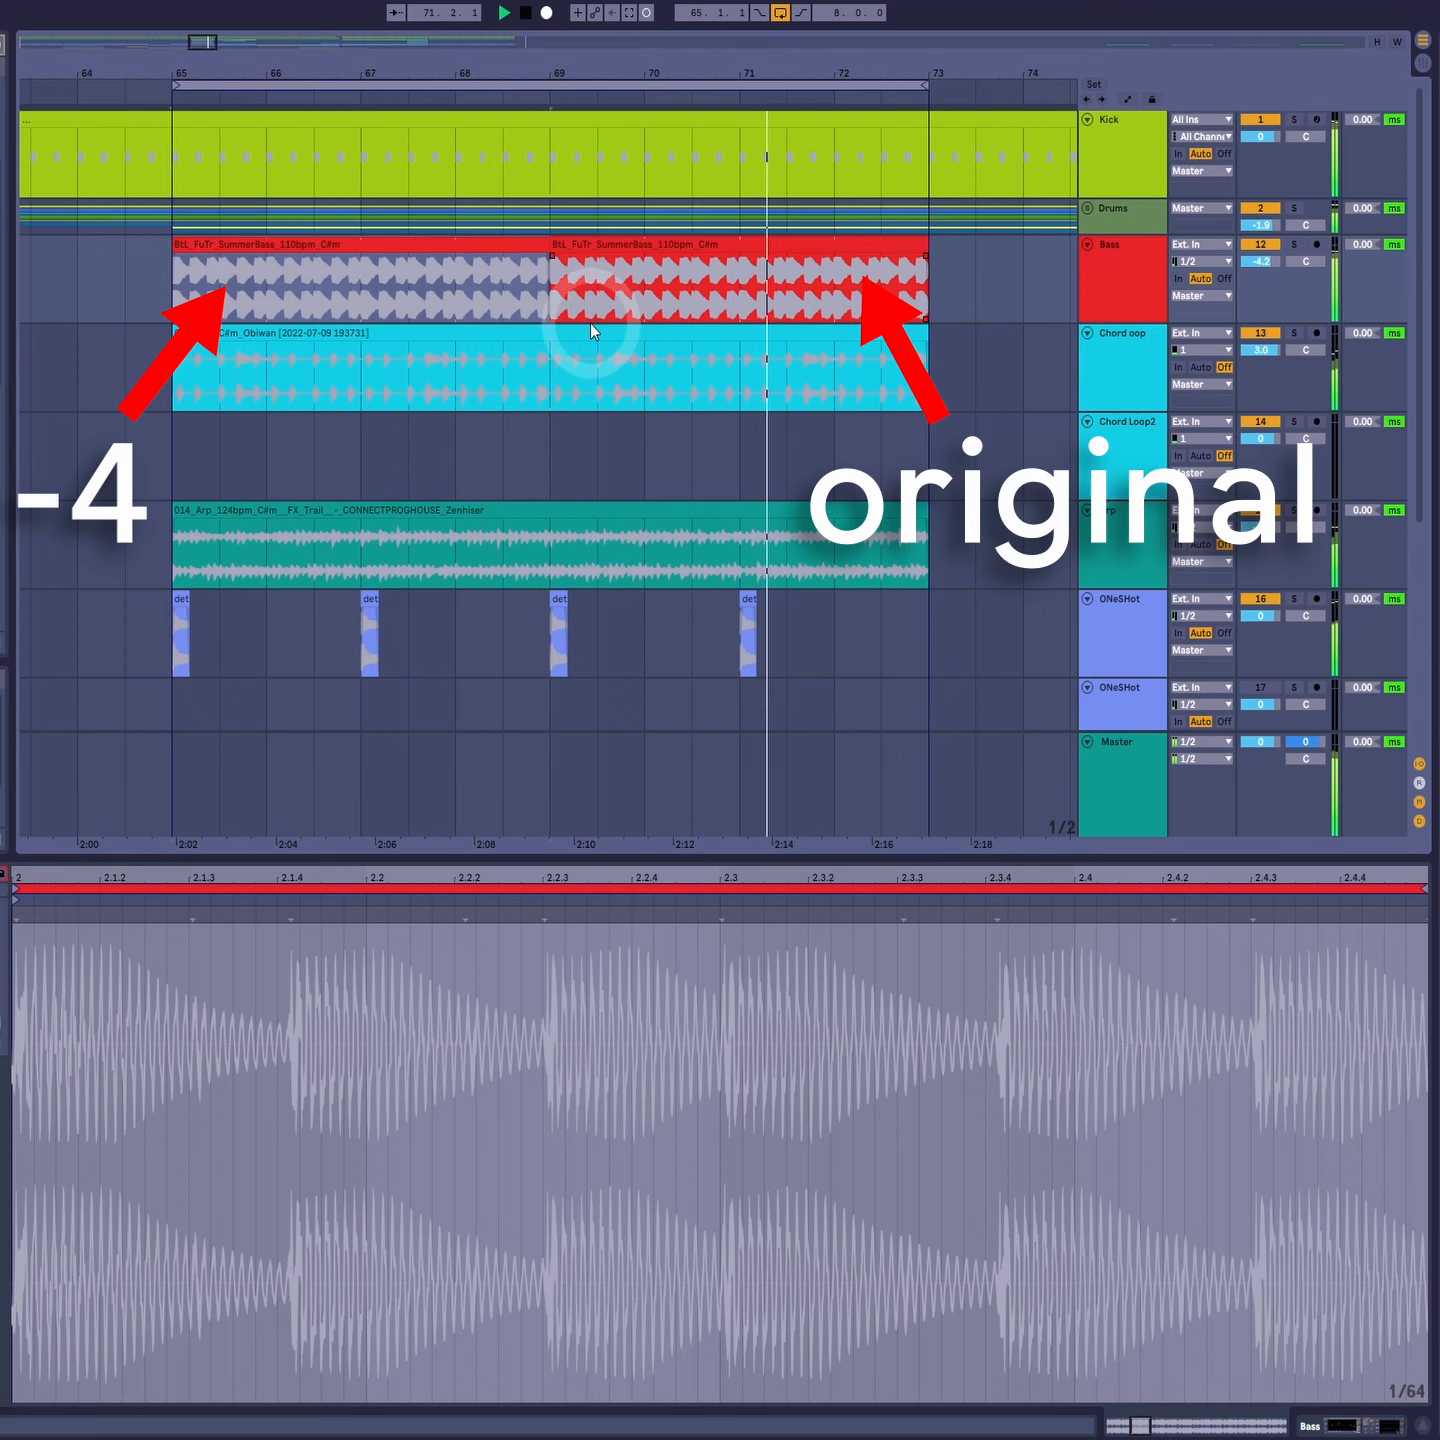
Step: Split off bars 67 to 69 of the bass as a separate clip and transpose it to -7 semitones
left_click(394, 261)
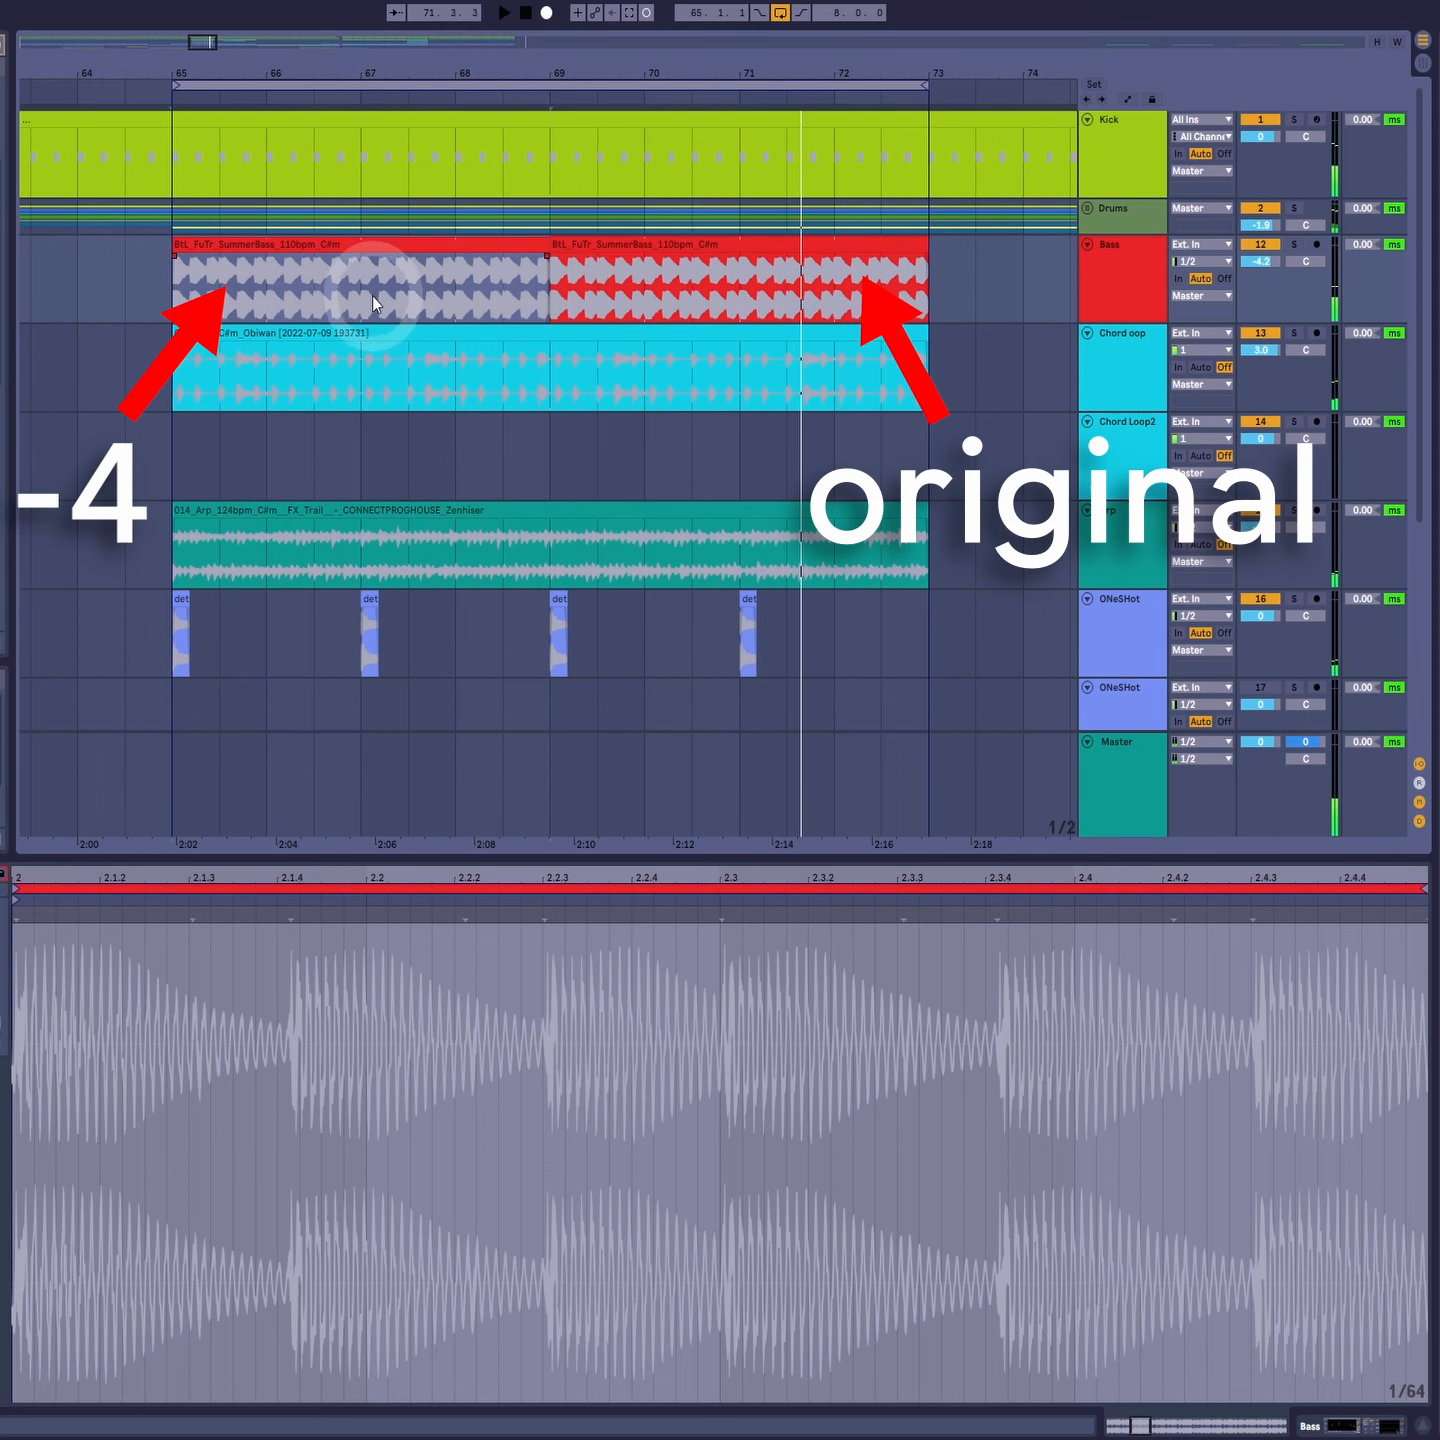
left_click_drag(372, 296, 567, 261)
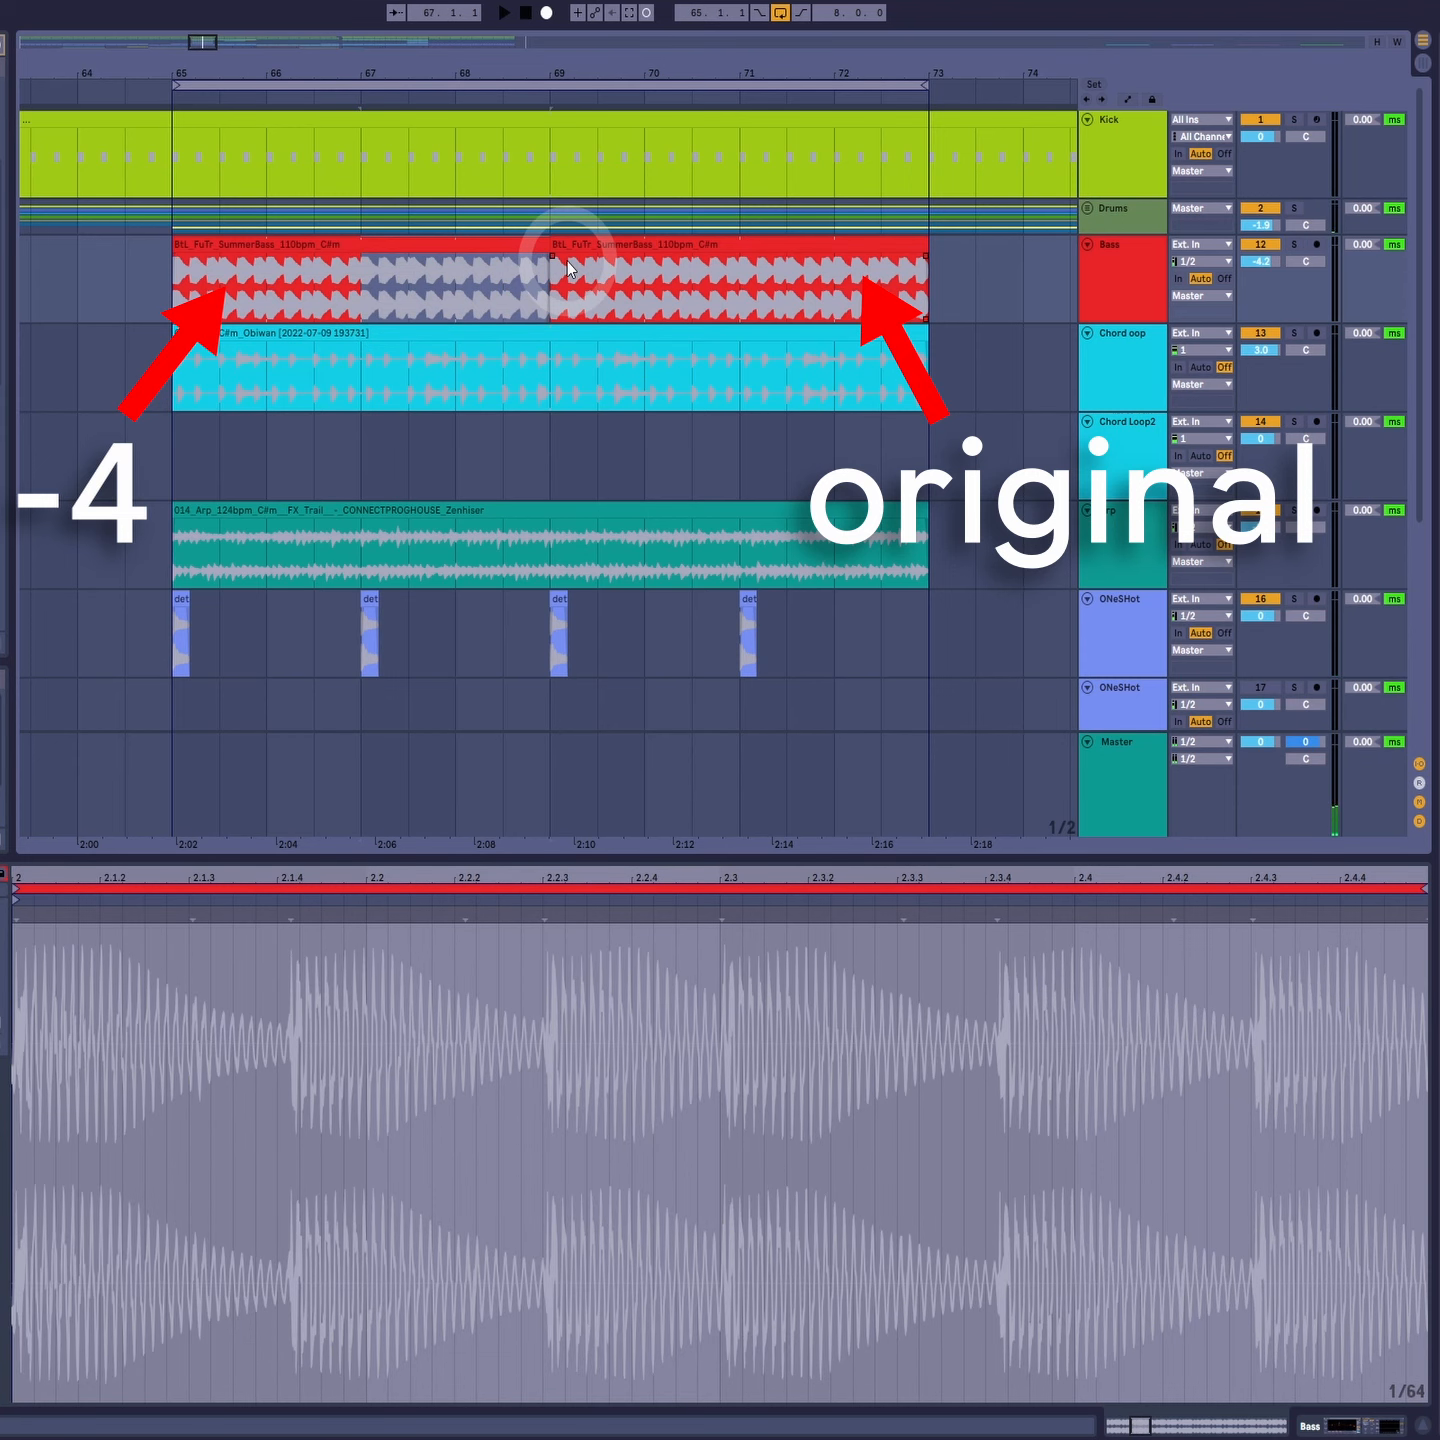
key("ctrl+e")
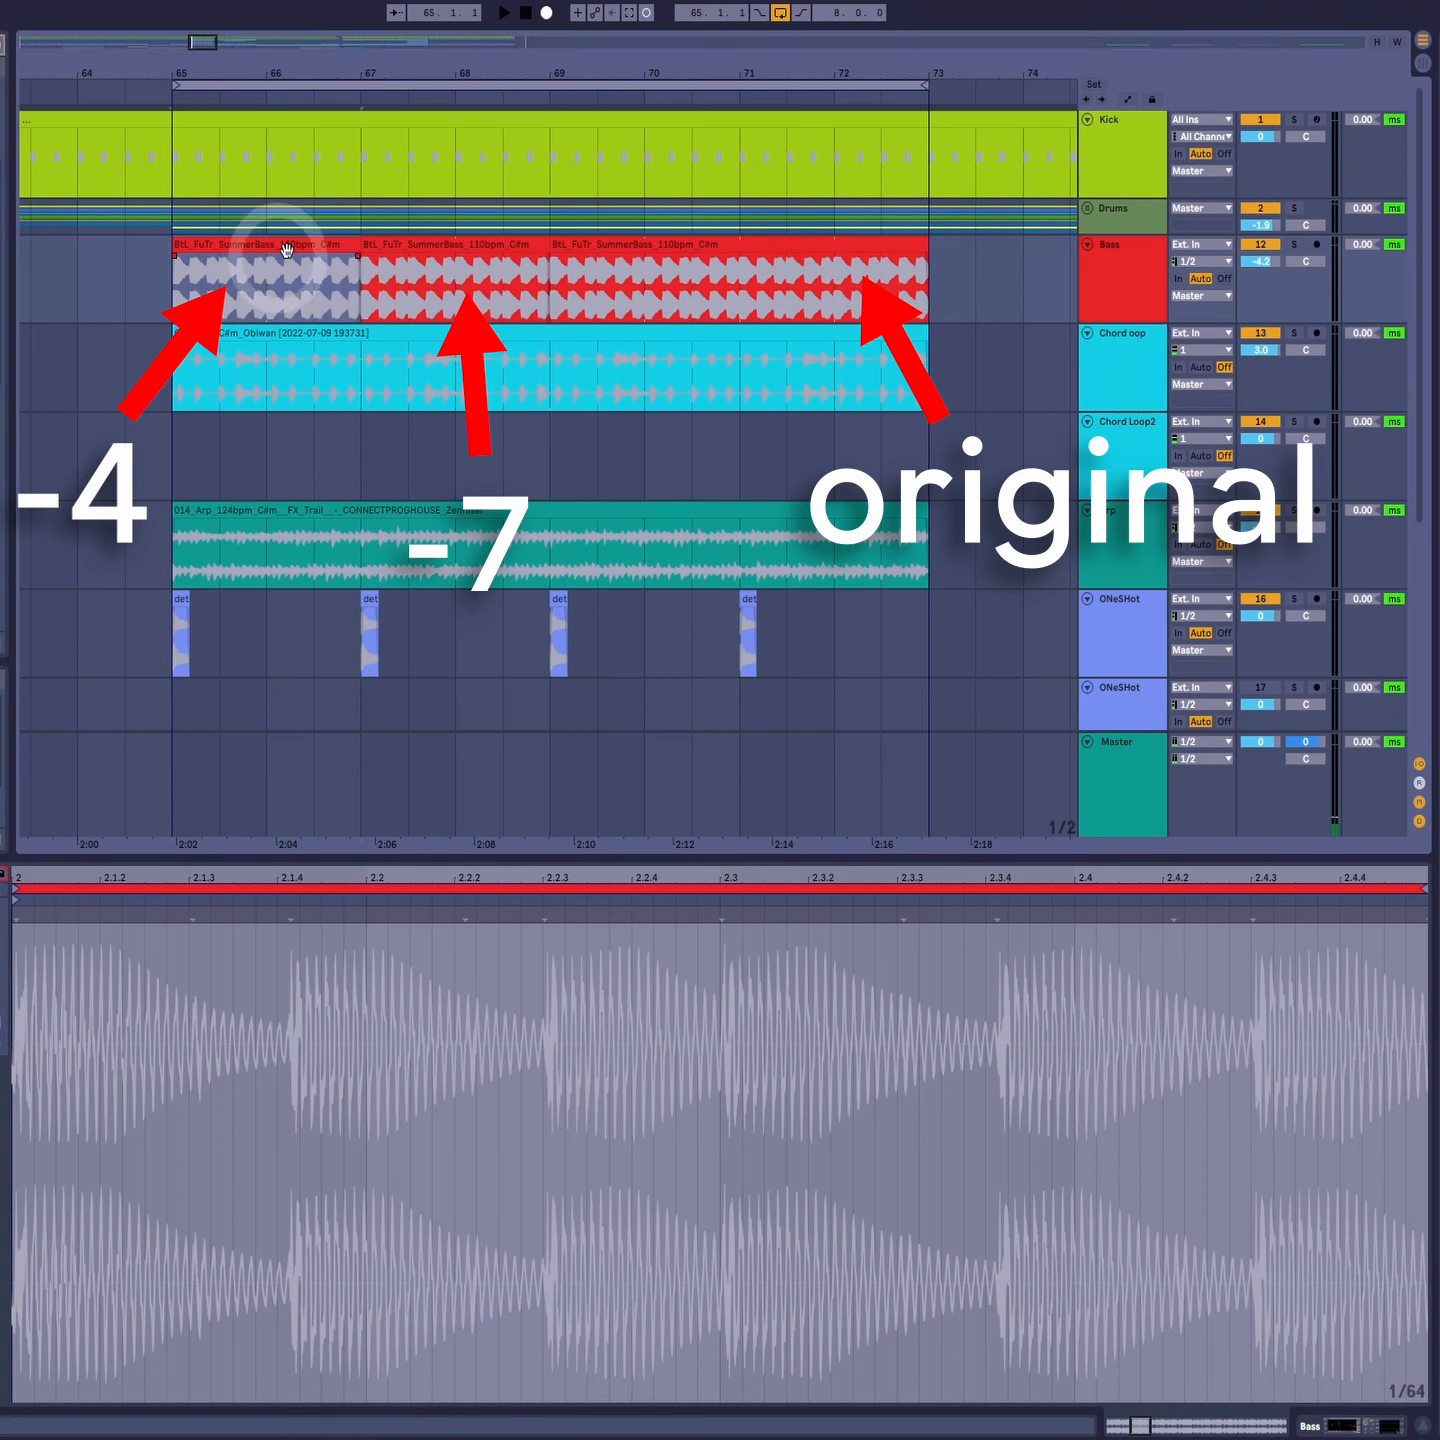
Step: Review the bass clips at bars 65 to 73 and play the section with its three bass pitches
left_click(651, 234)
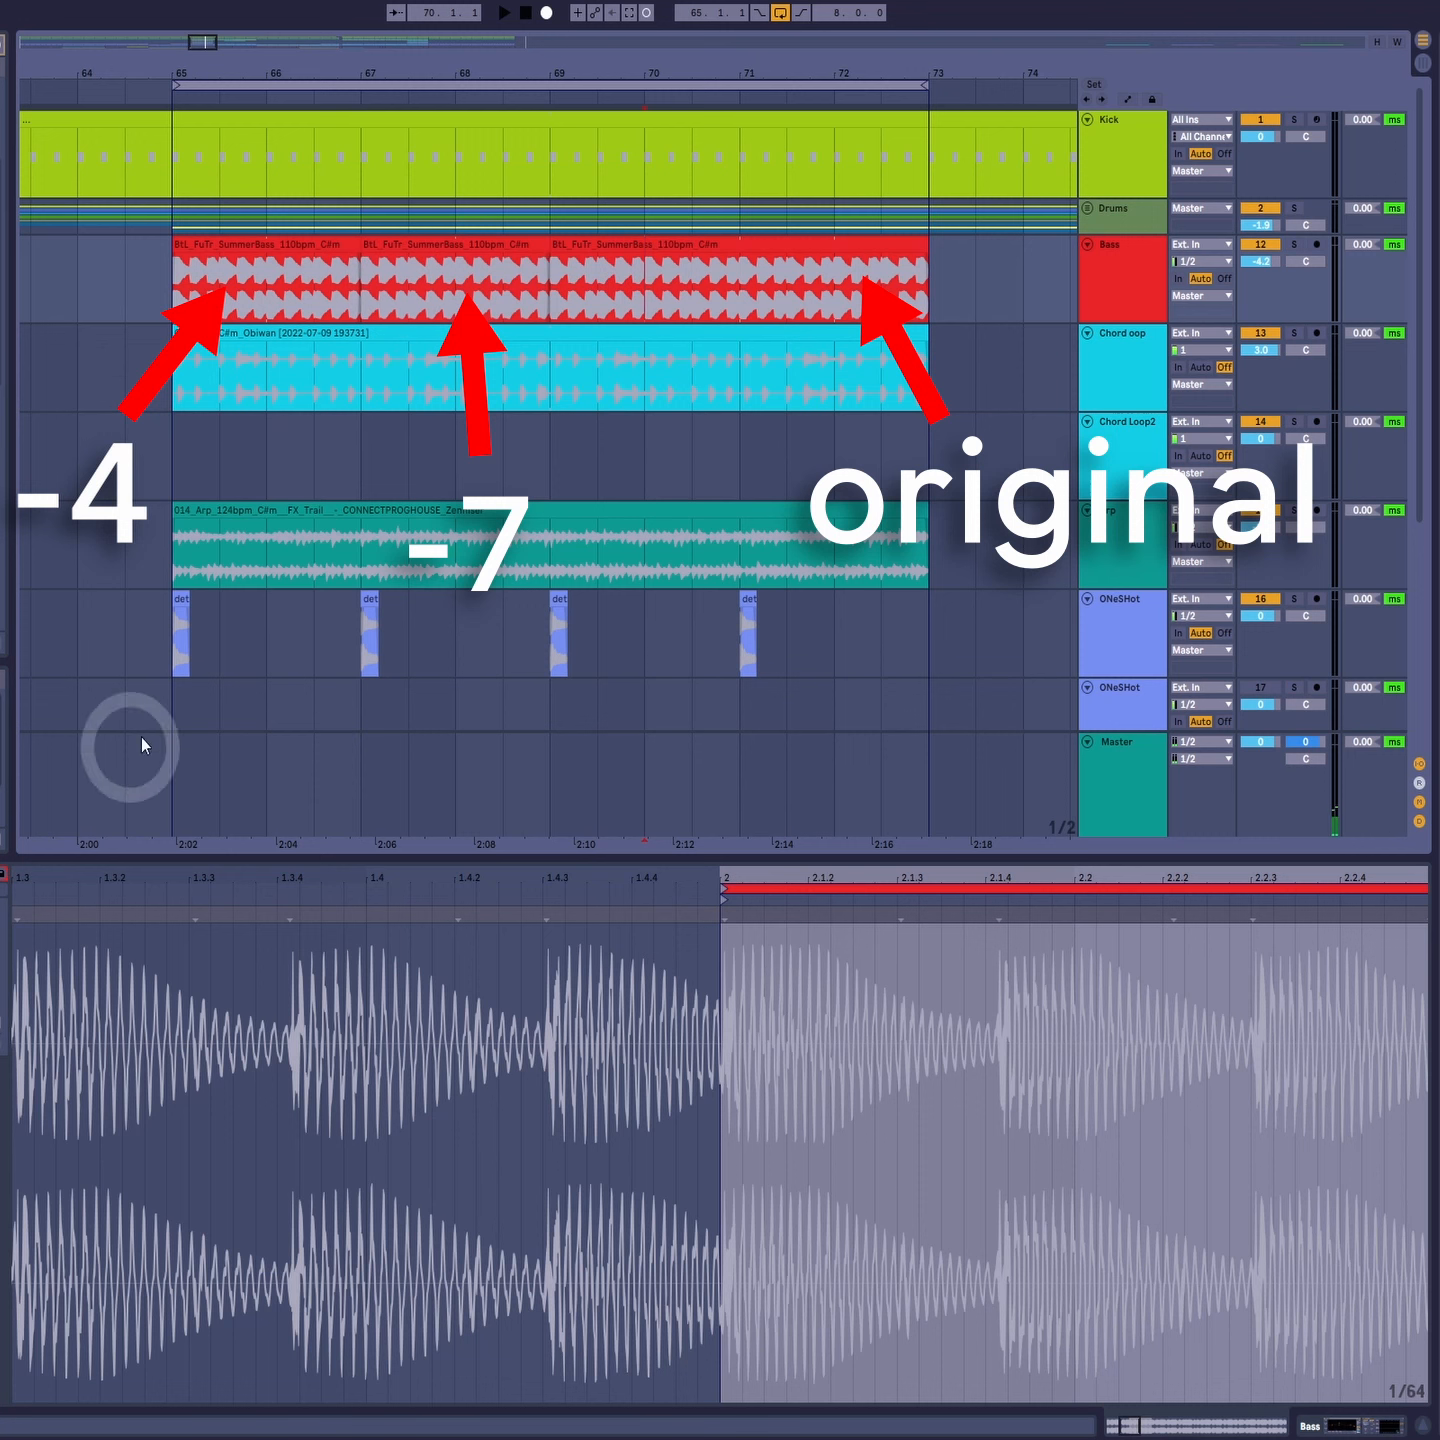
left_click(200, 240)
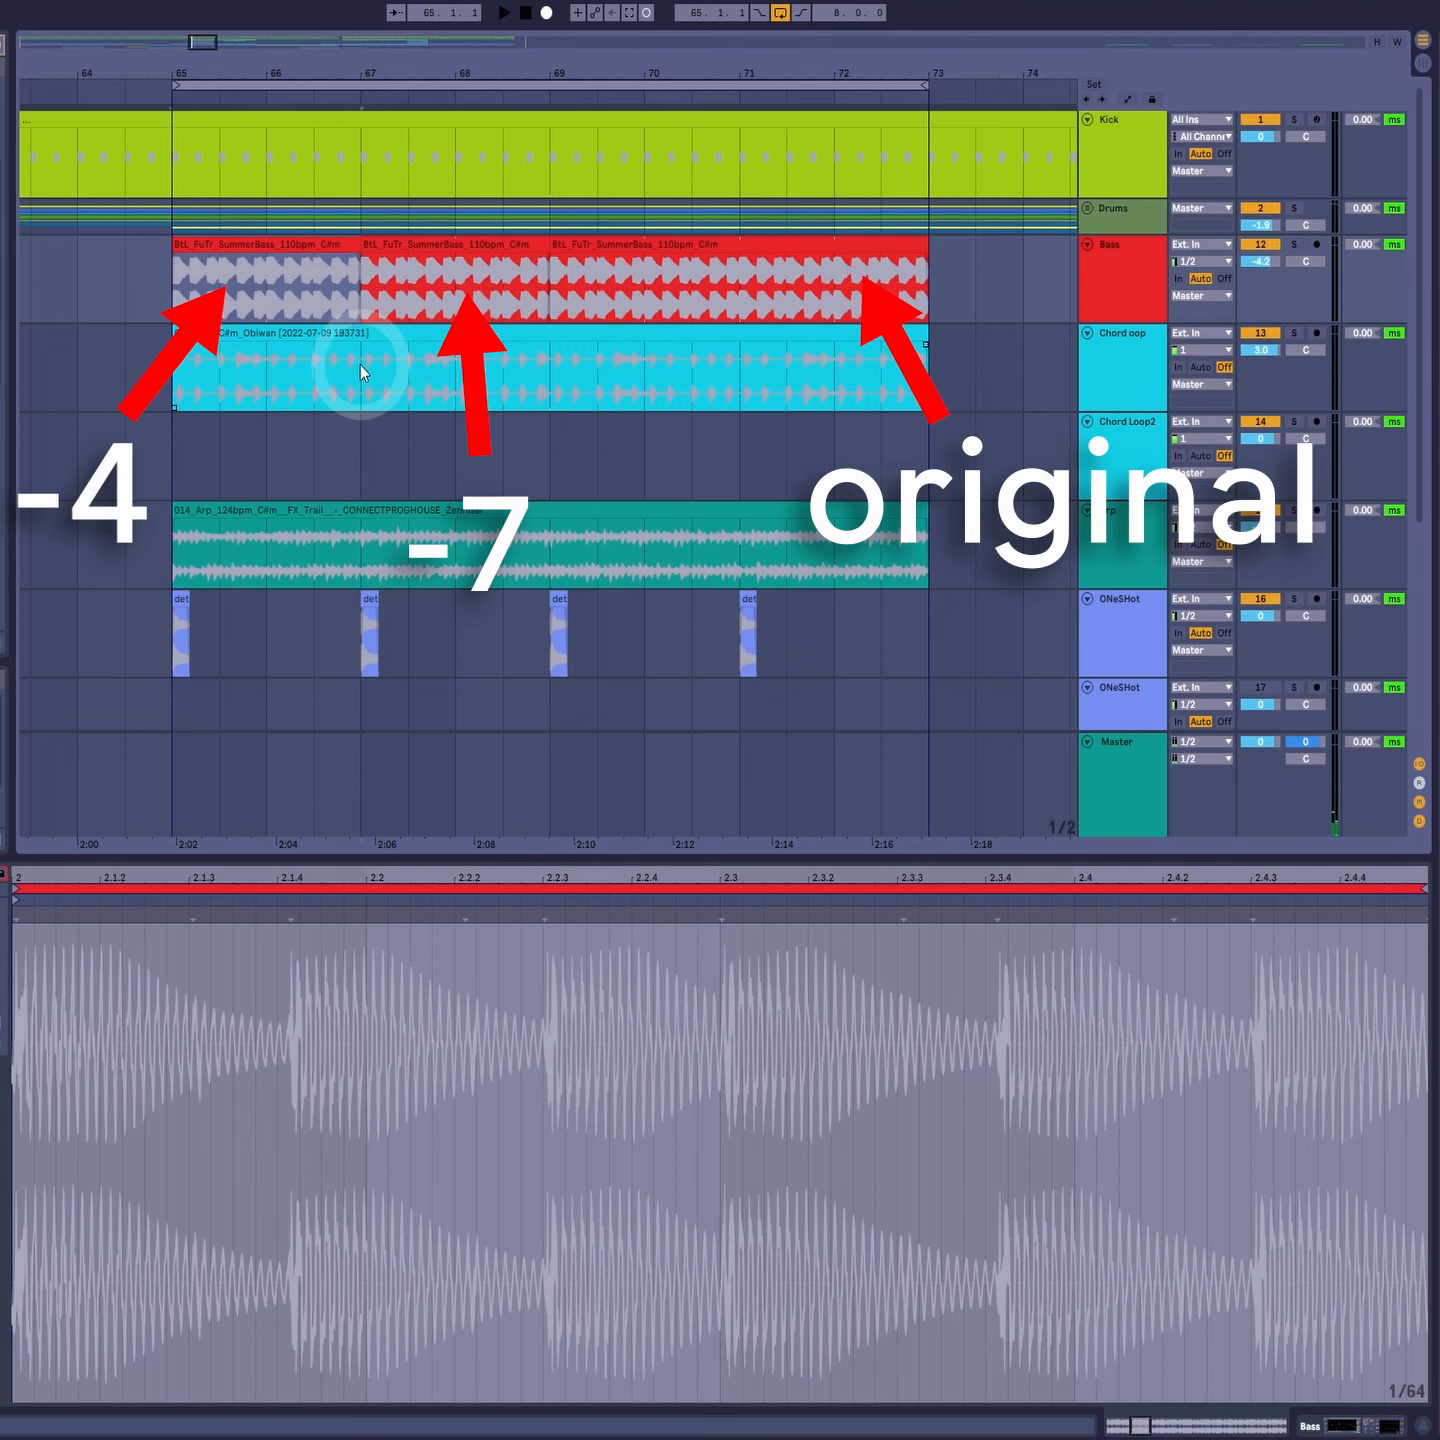
key("space")
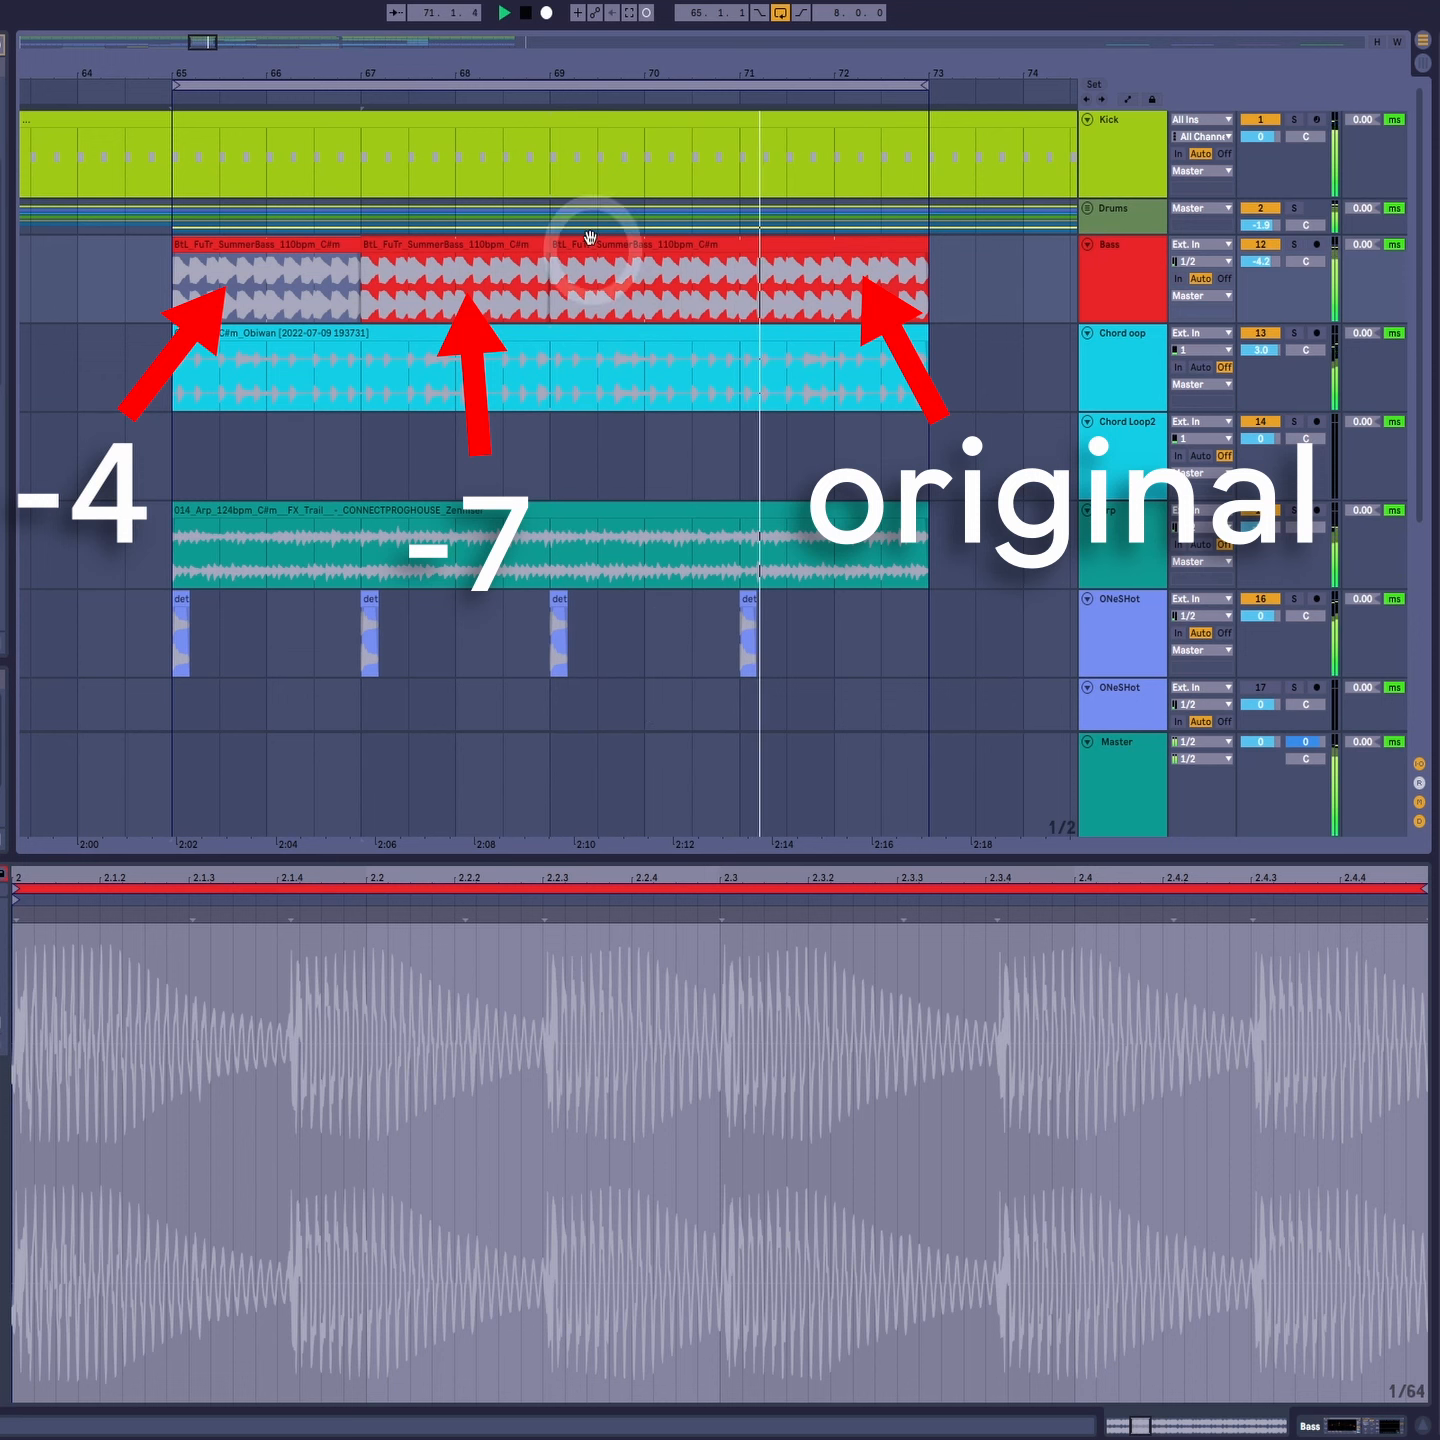
key("space")
Step: Return to the C major section at bar 145 and select the FM Bass C clip on the Bass track
mouse_move(607, 74)
left_mouse_down()
mouse_move(581, 77)
mouse_move(611, 71)
mouse_move(597, 76)
left_mouse_up()
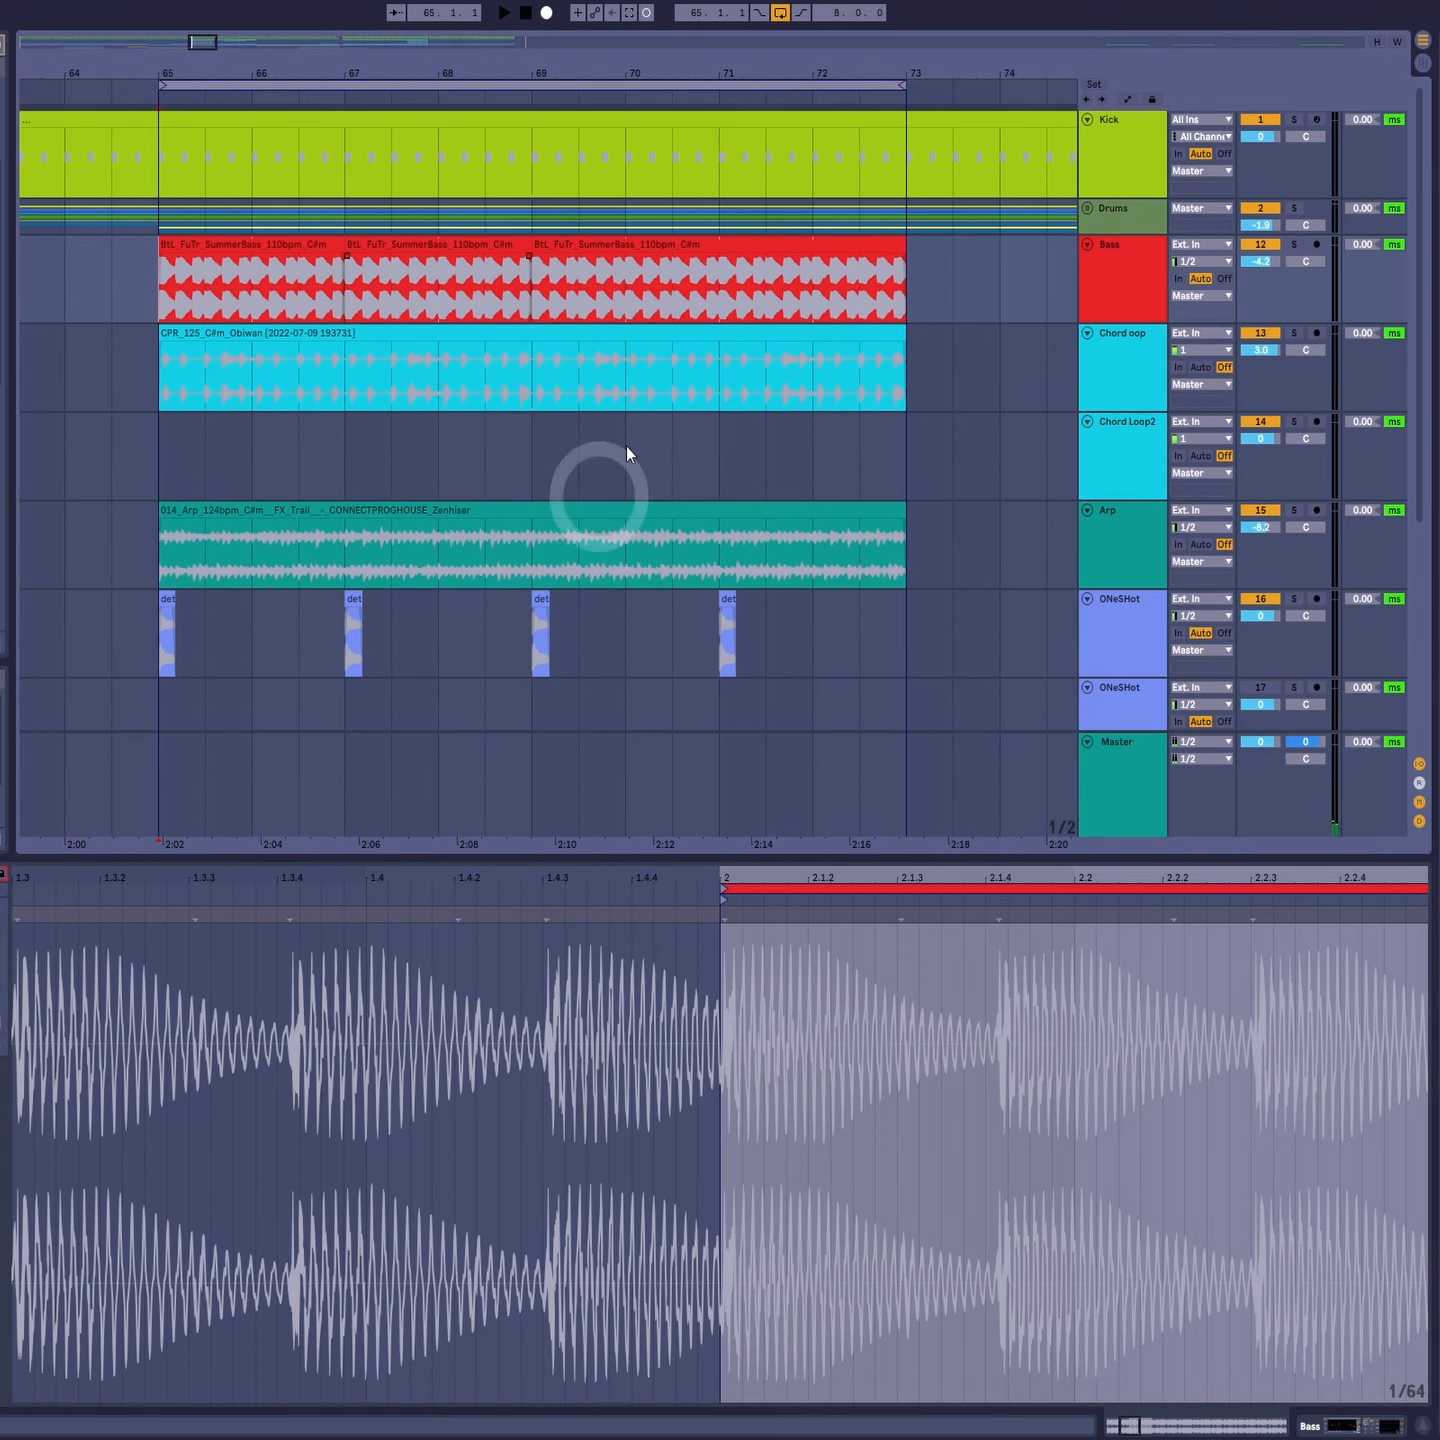
left_click_drag(775, 71, 783, 76)
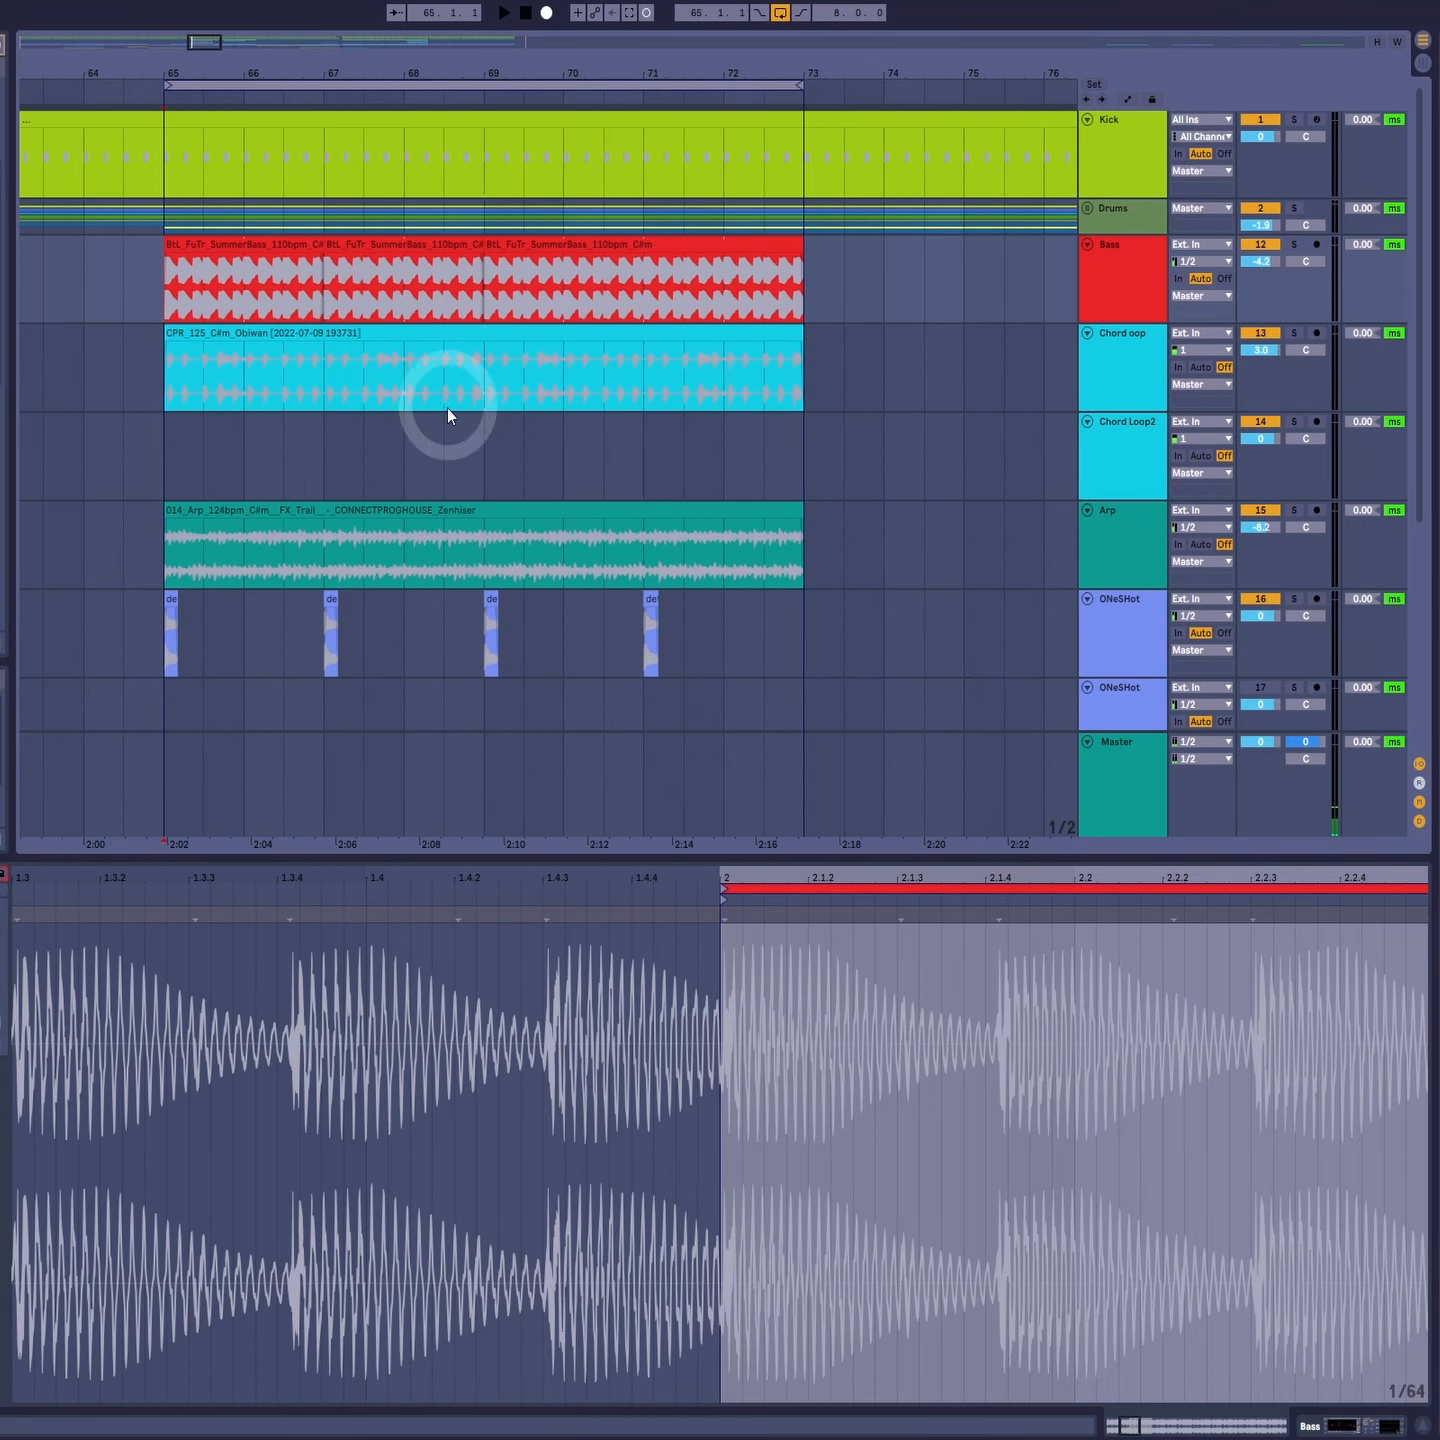
left_click_drag(667, 73, 671, 68)
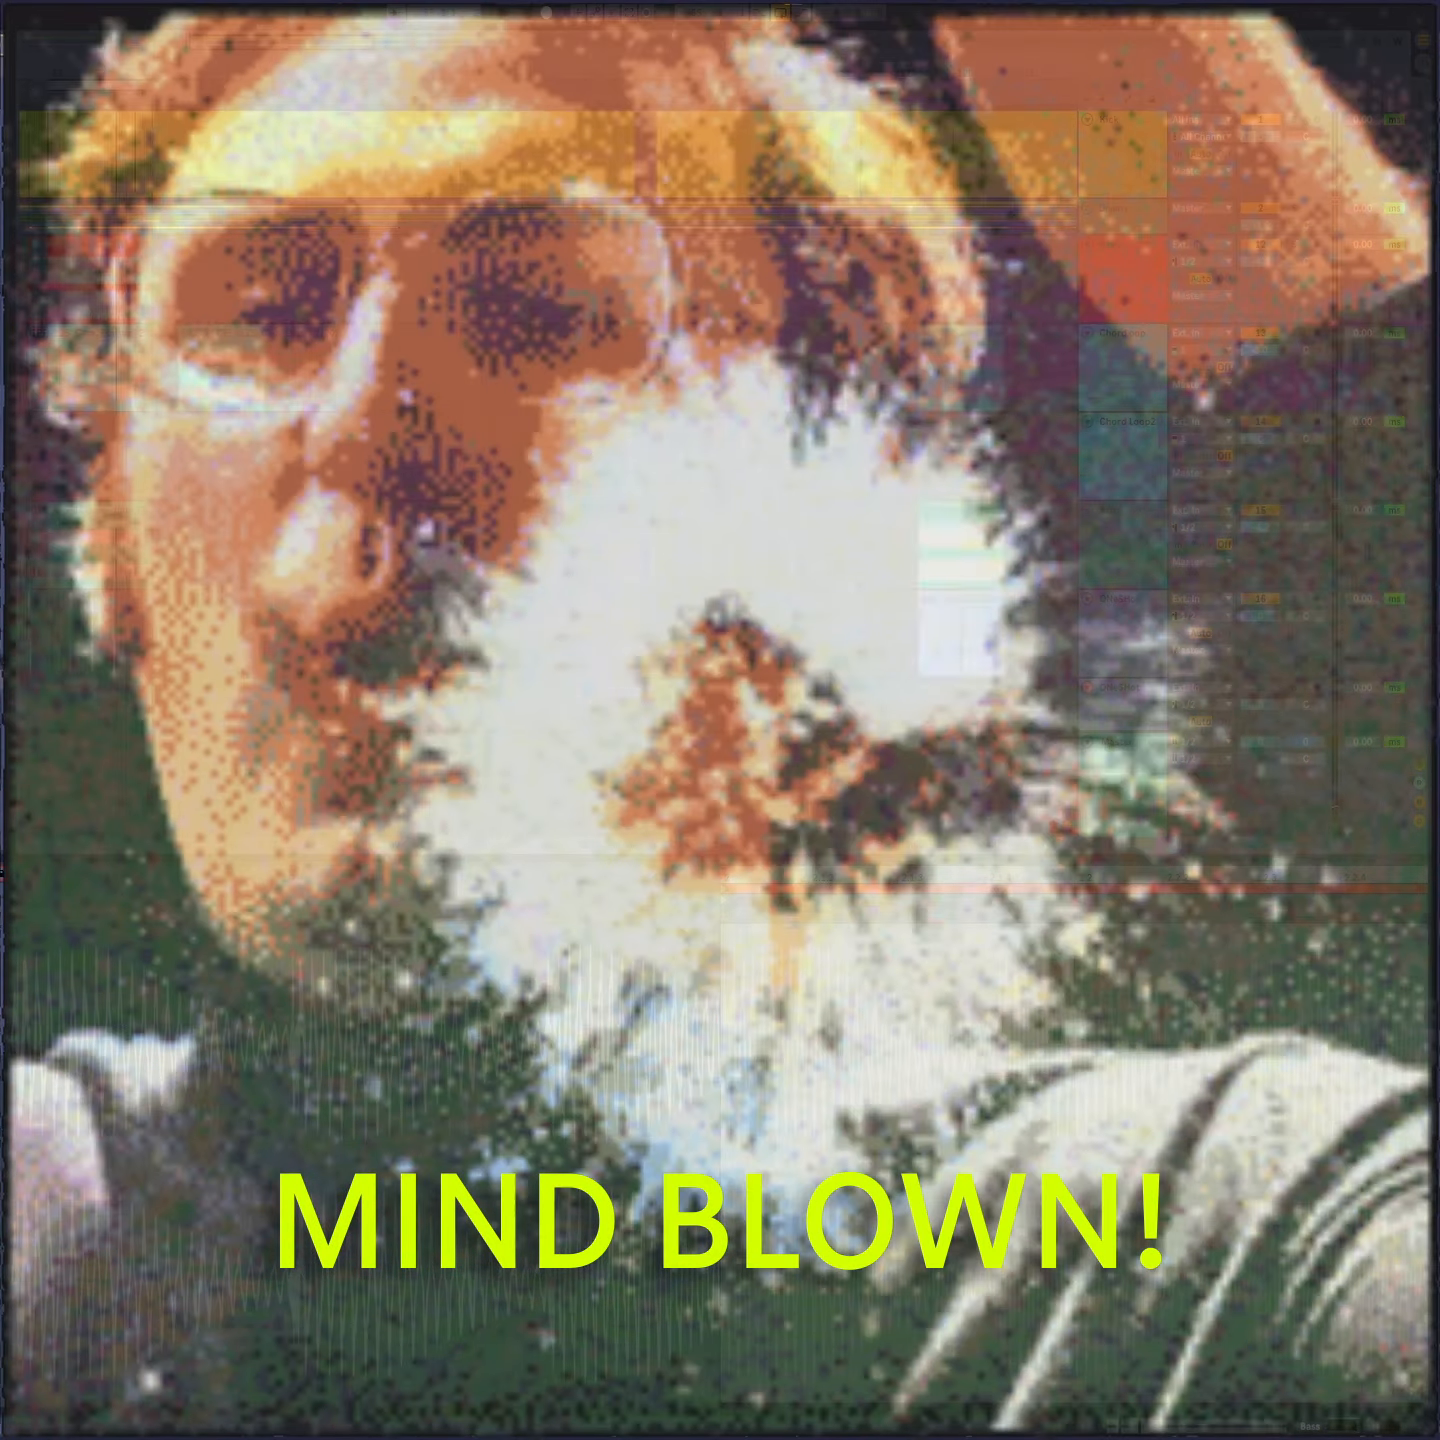
left_click_drag(953, 72, 732, 87)
left_click(731, 247)
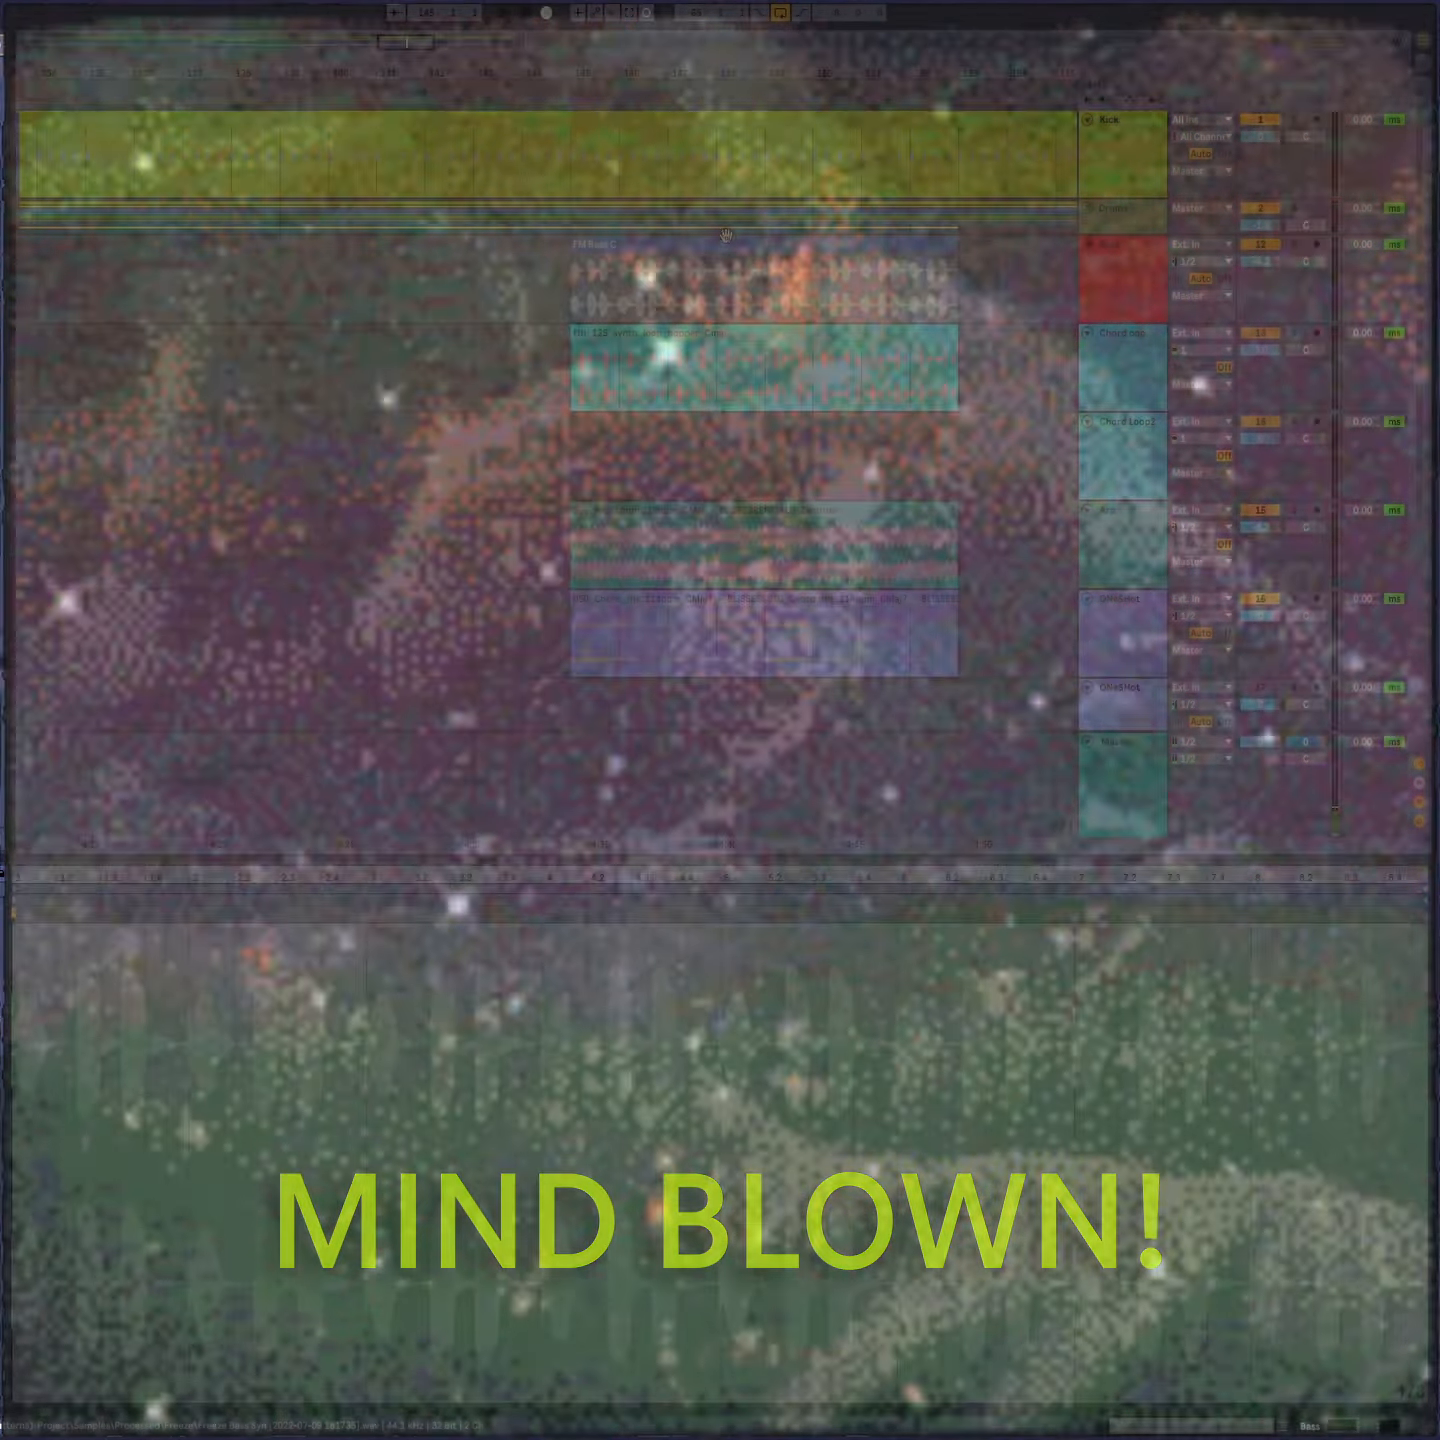
Step: Play the C major section from bar 145 with the original FM Bass C clip
left_click(714, 225)
left_click(681, 241)
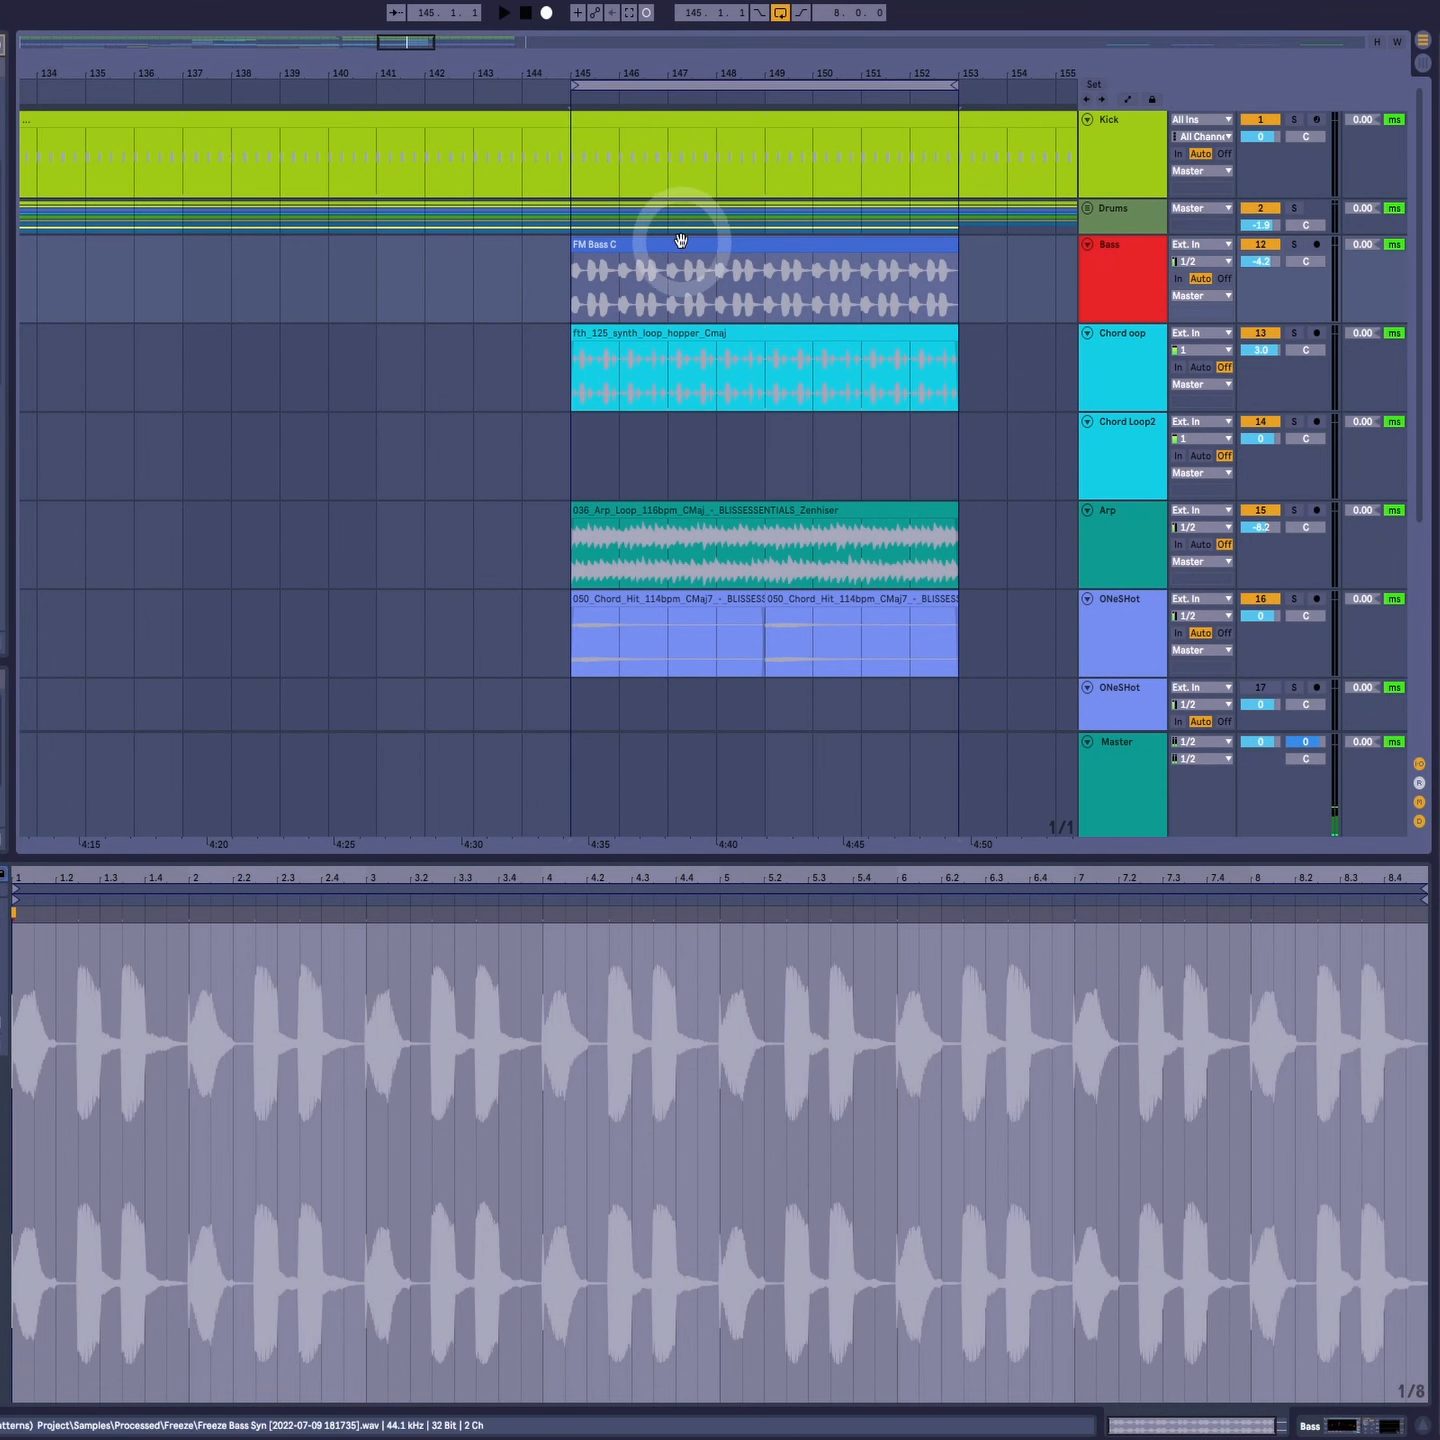
key("space")
left_click_drag(675, 73, 391, 110)
left_click(569, 559)
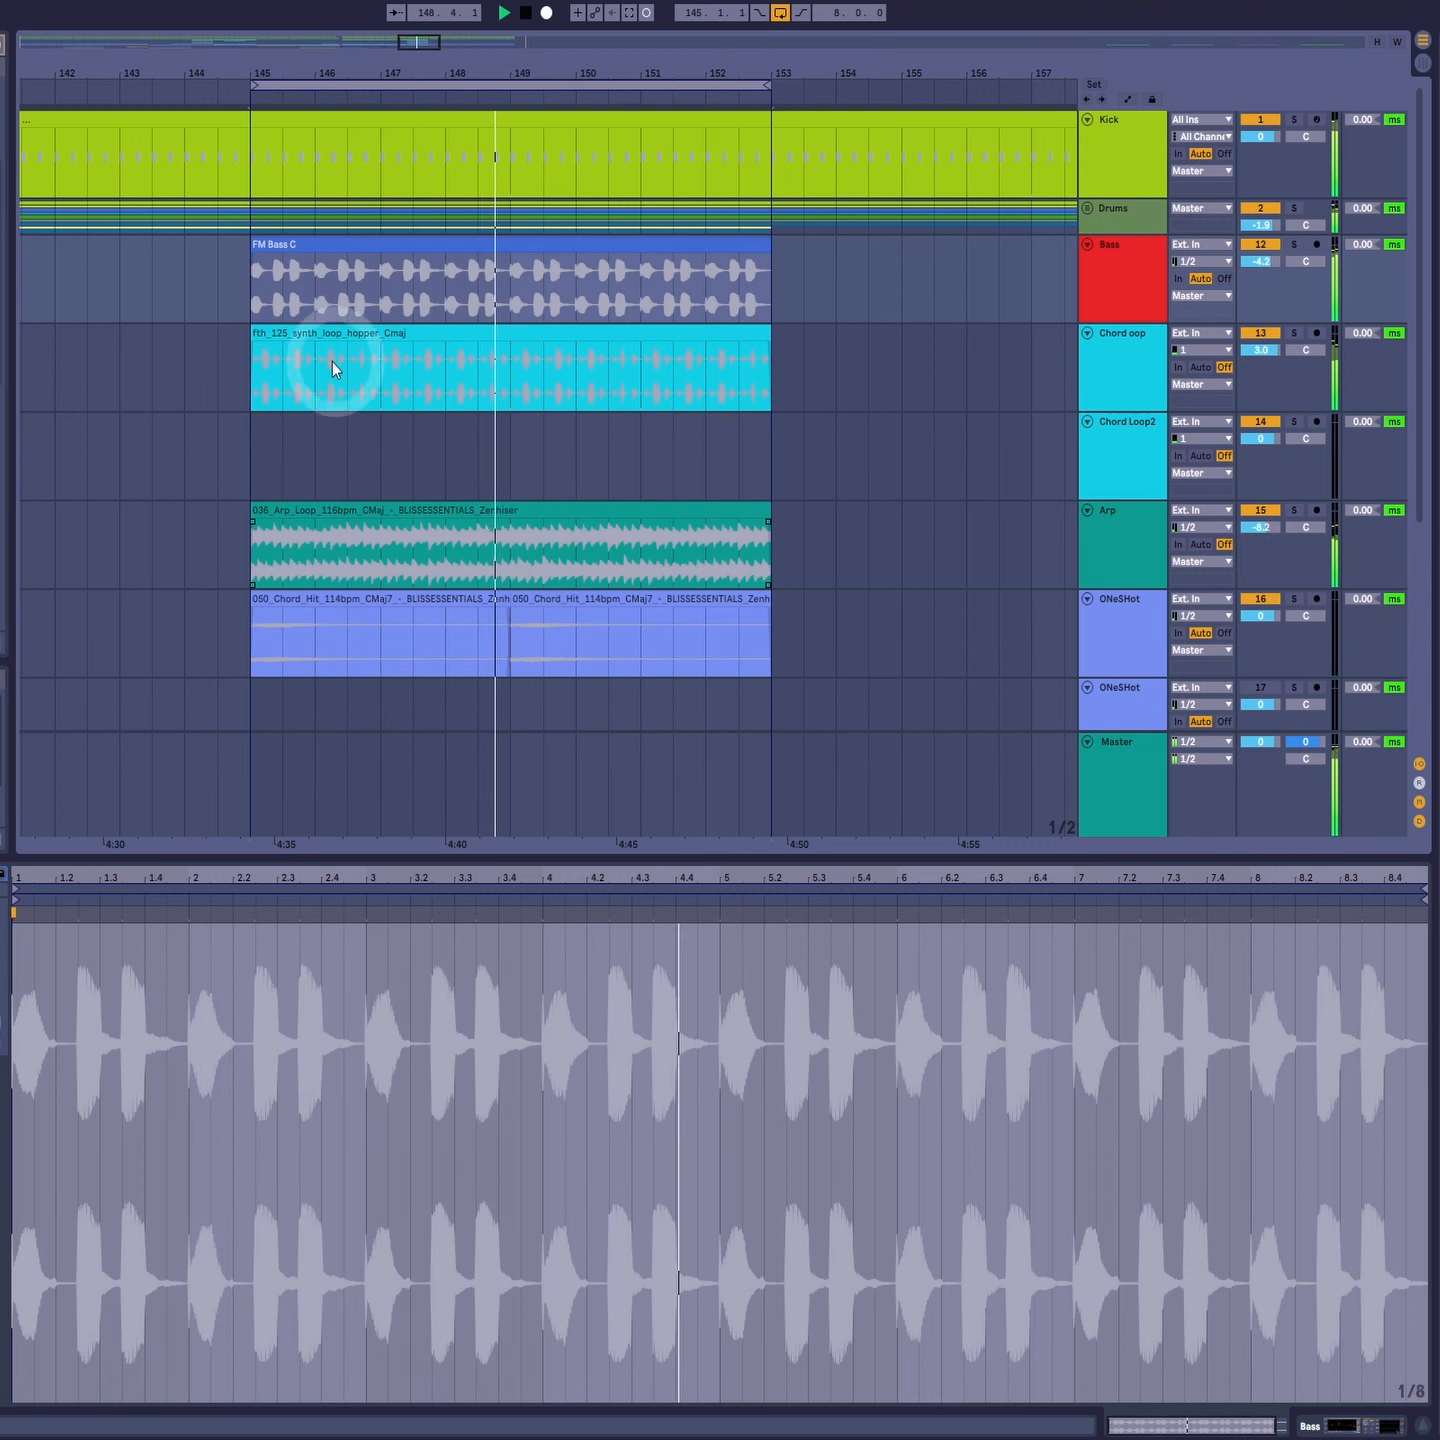
Step: Split off bars 145 to 147 of the FM Bass C clip and transpose that part to -3 semitones
left_click(304, 287)
left_click_drag(382, 288, 248, 256)
key("ctrl+e")
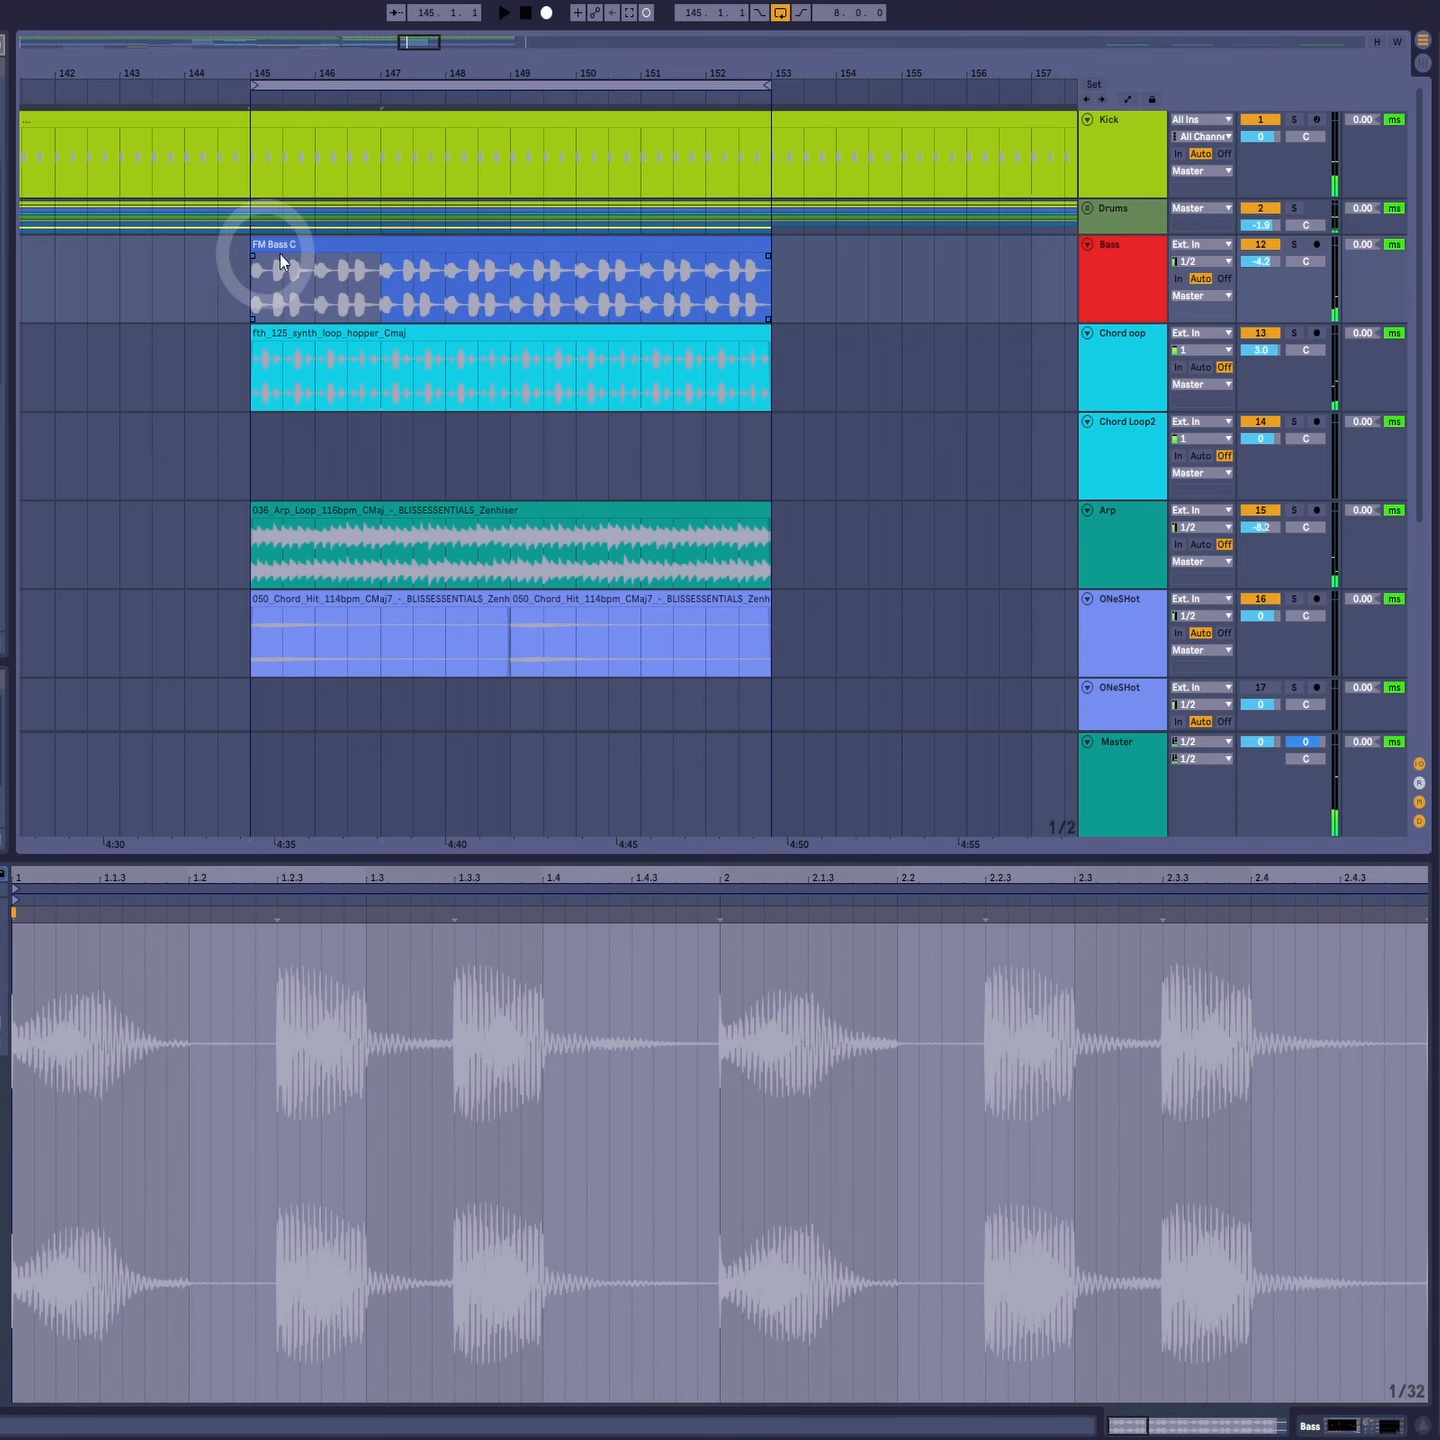
left_click(0, 1001)
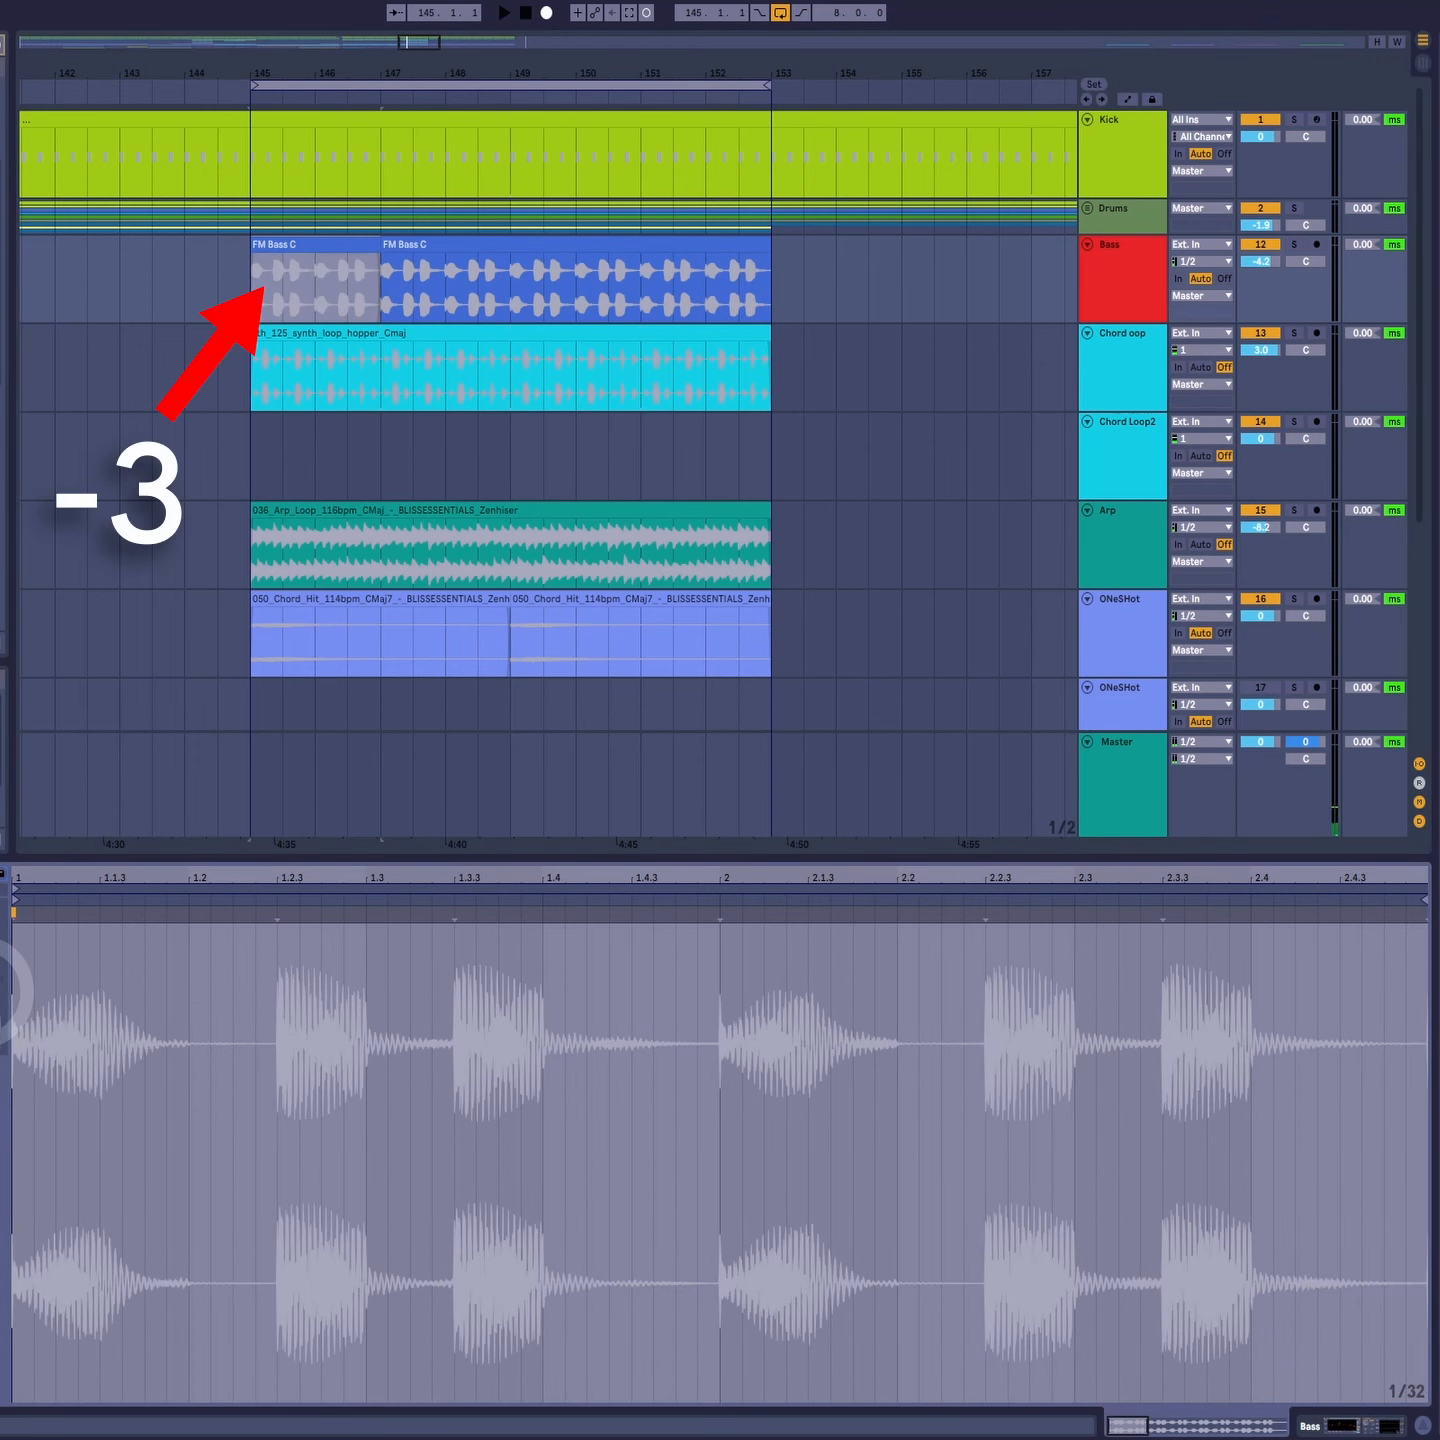
Step: Split off bars 147 to 149 of the bass as a separate clip and transpose it to -7 semitones
left_click_drag(387, 295, 505, 256)
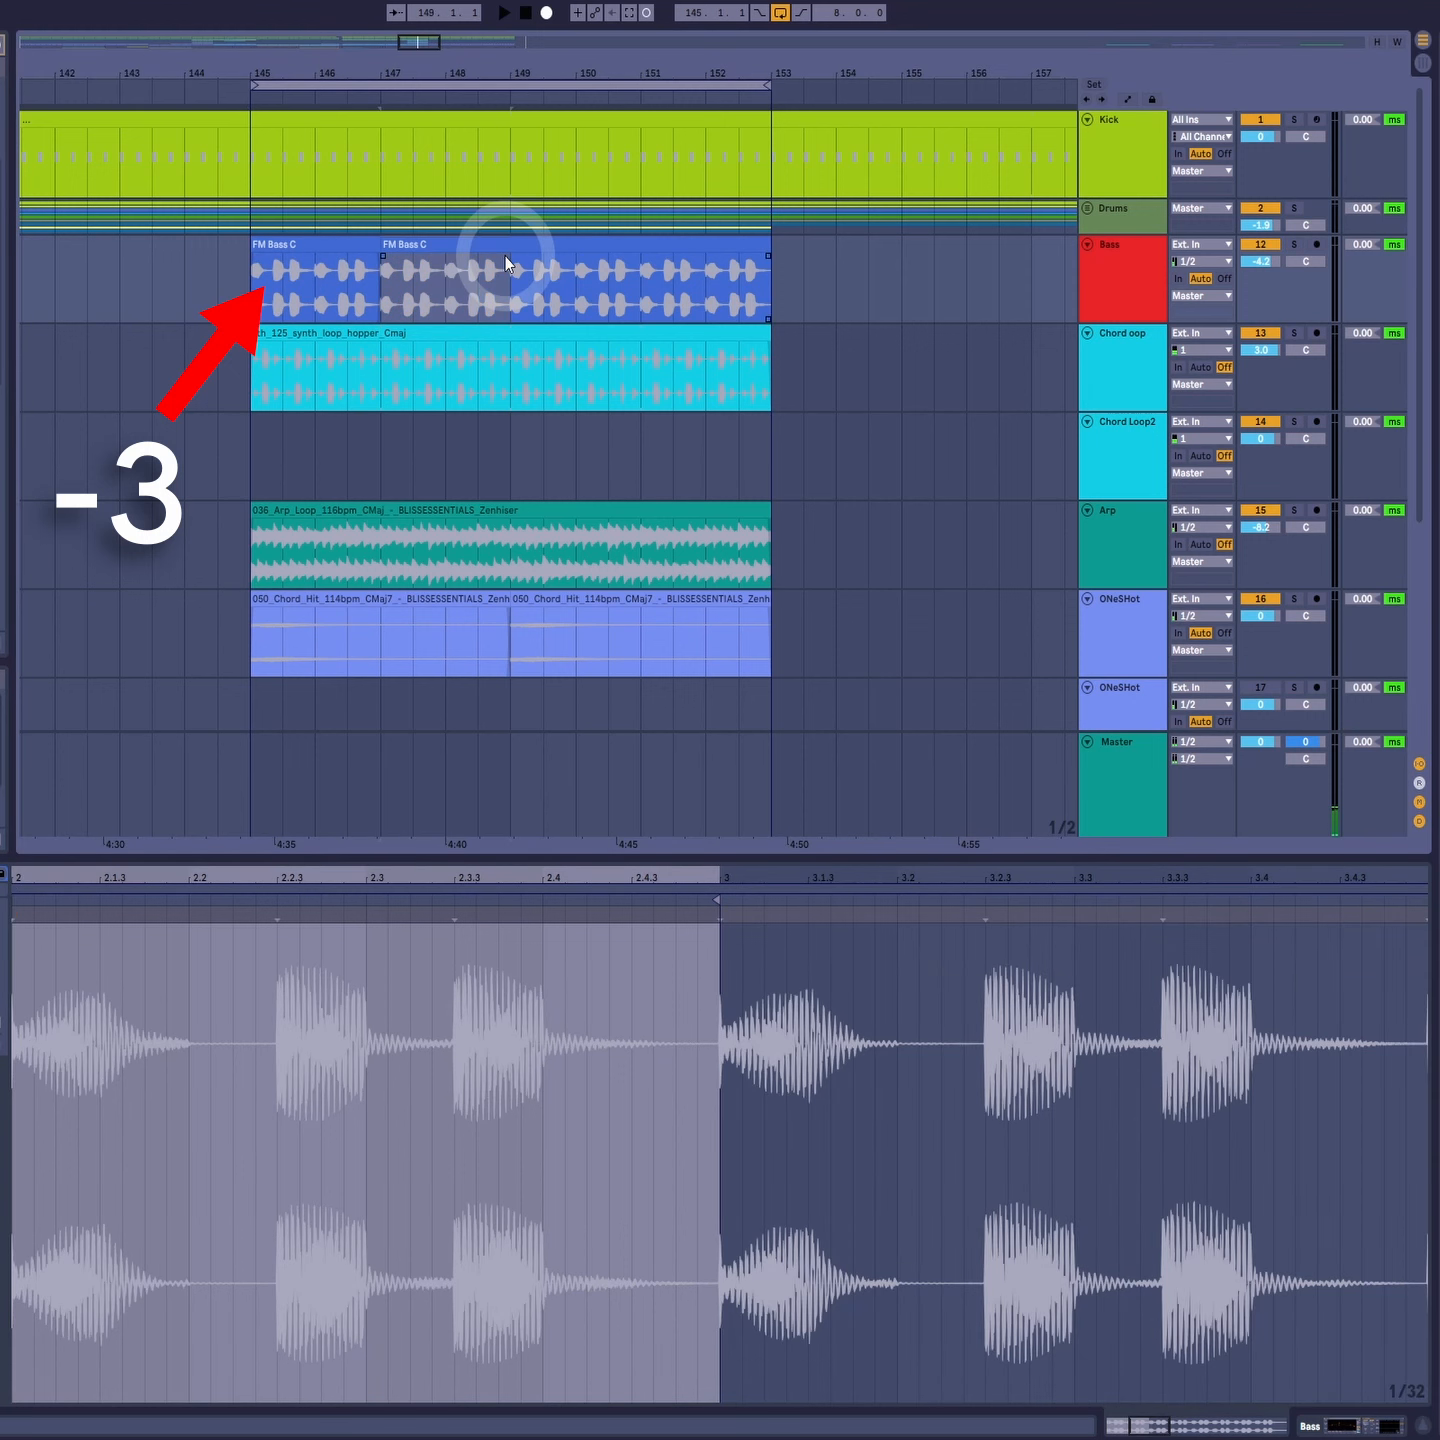
key("ctrl+e")
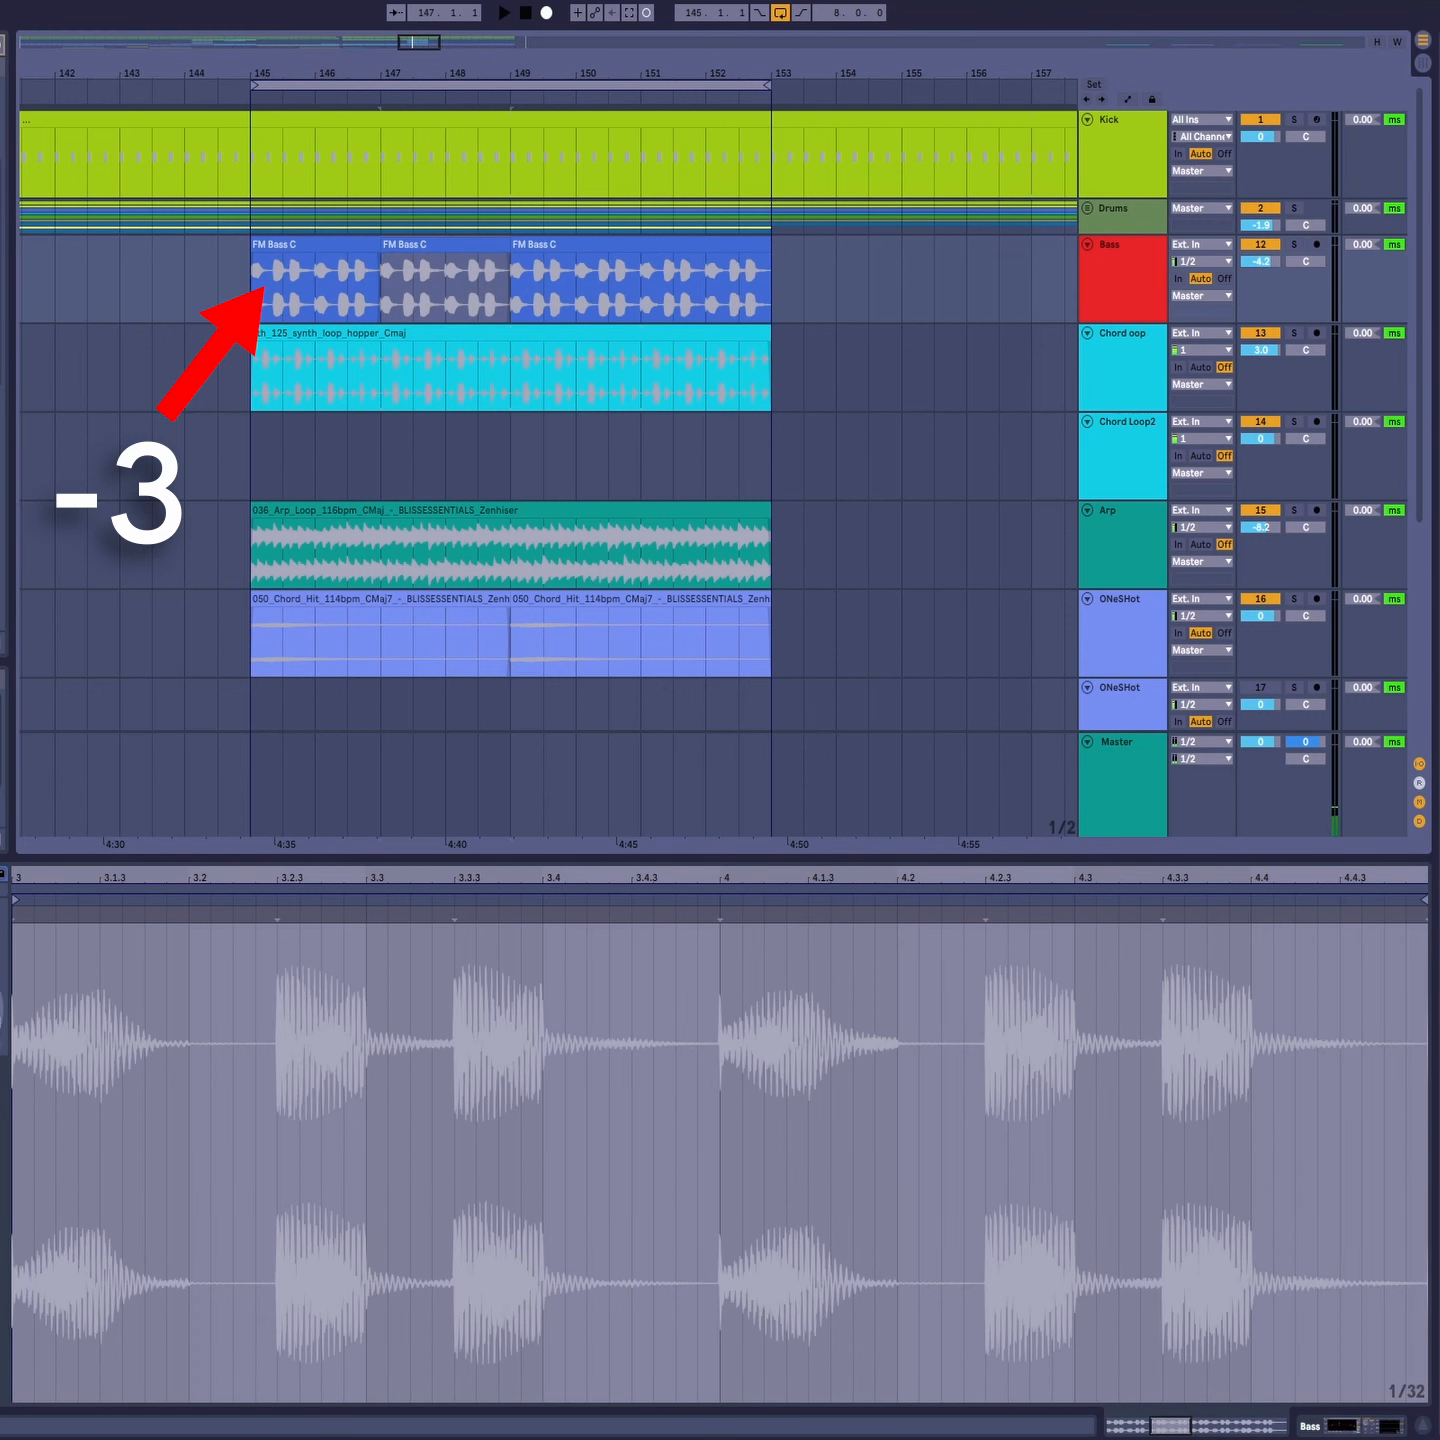
left_click(0, 998)
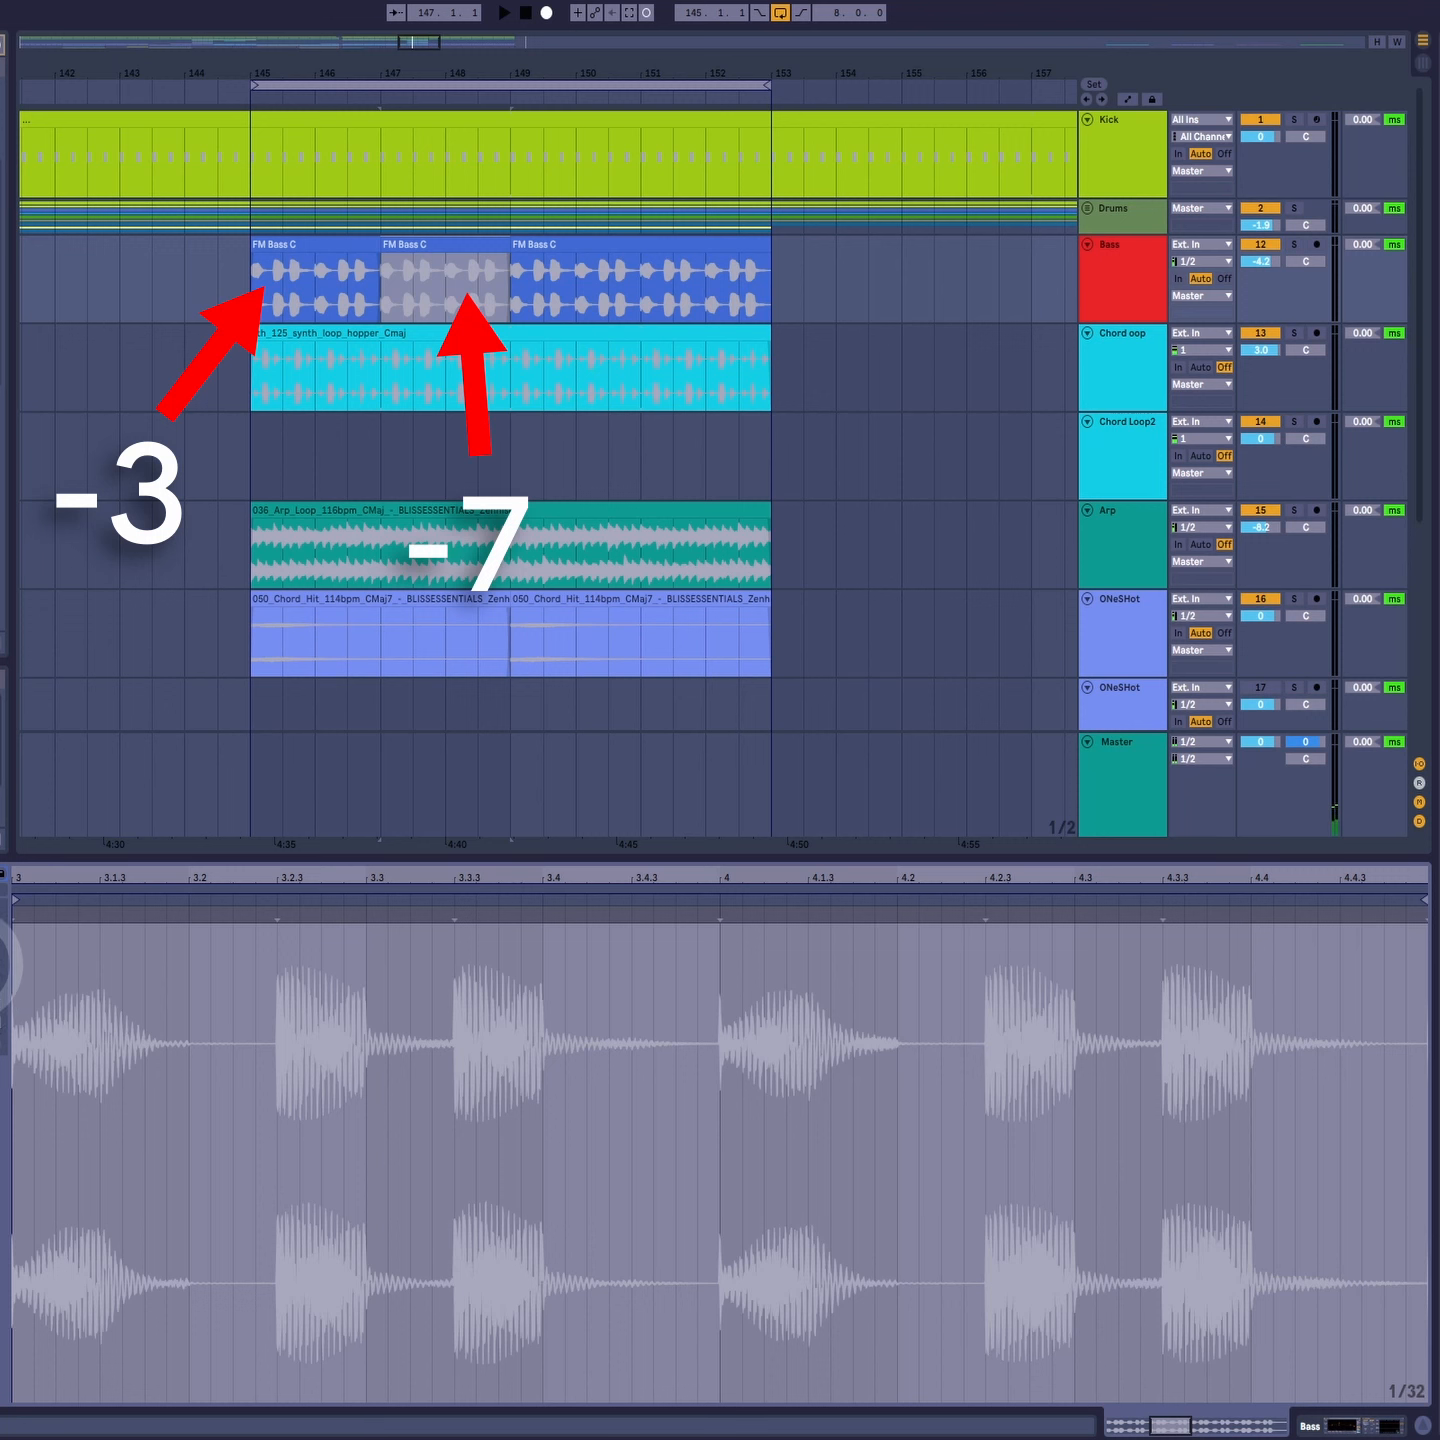
Step: Review the three bass clips from bar 145 to 153 and play the C major section, selecting each clip during playback
left_click(326, 238)
left_click(423, 248)
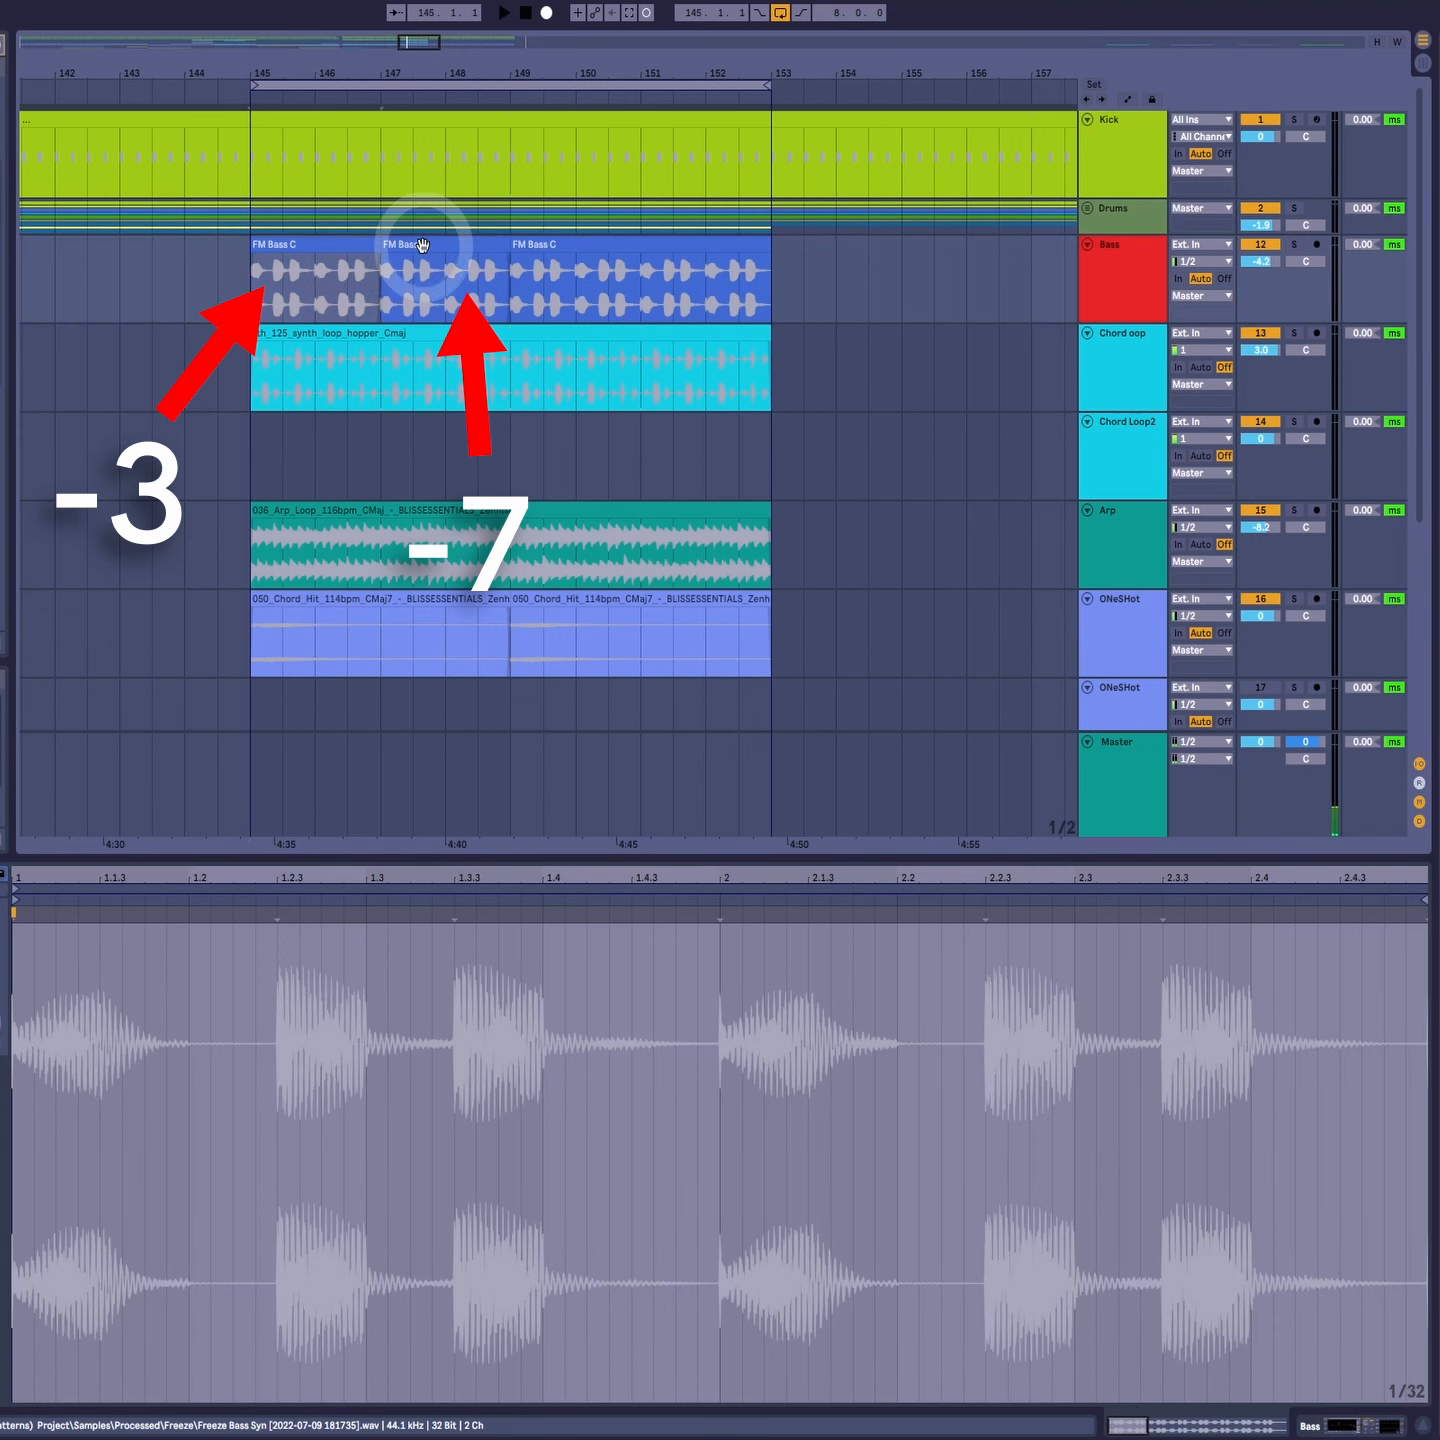
left_click(360, 240)
left_click(358, 243)
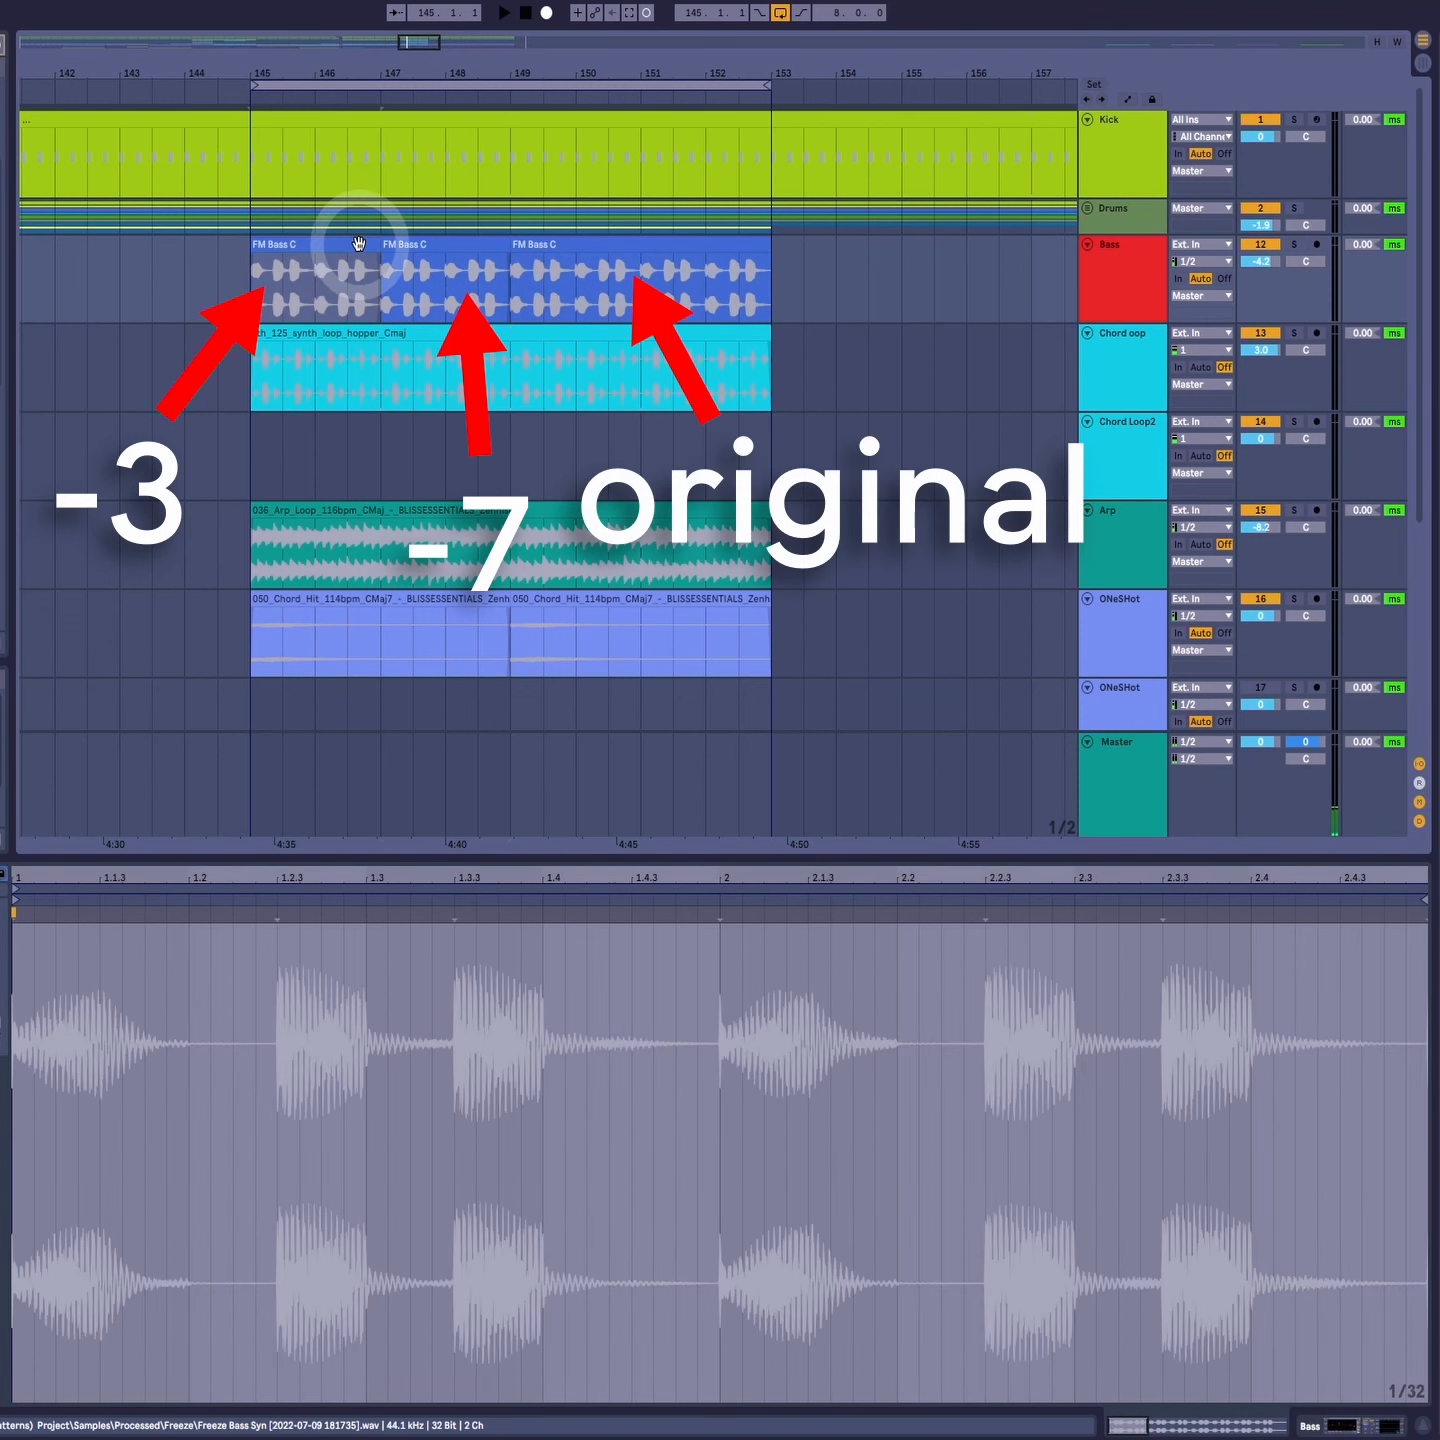
key("space")
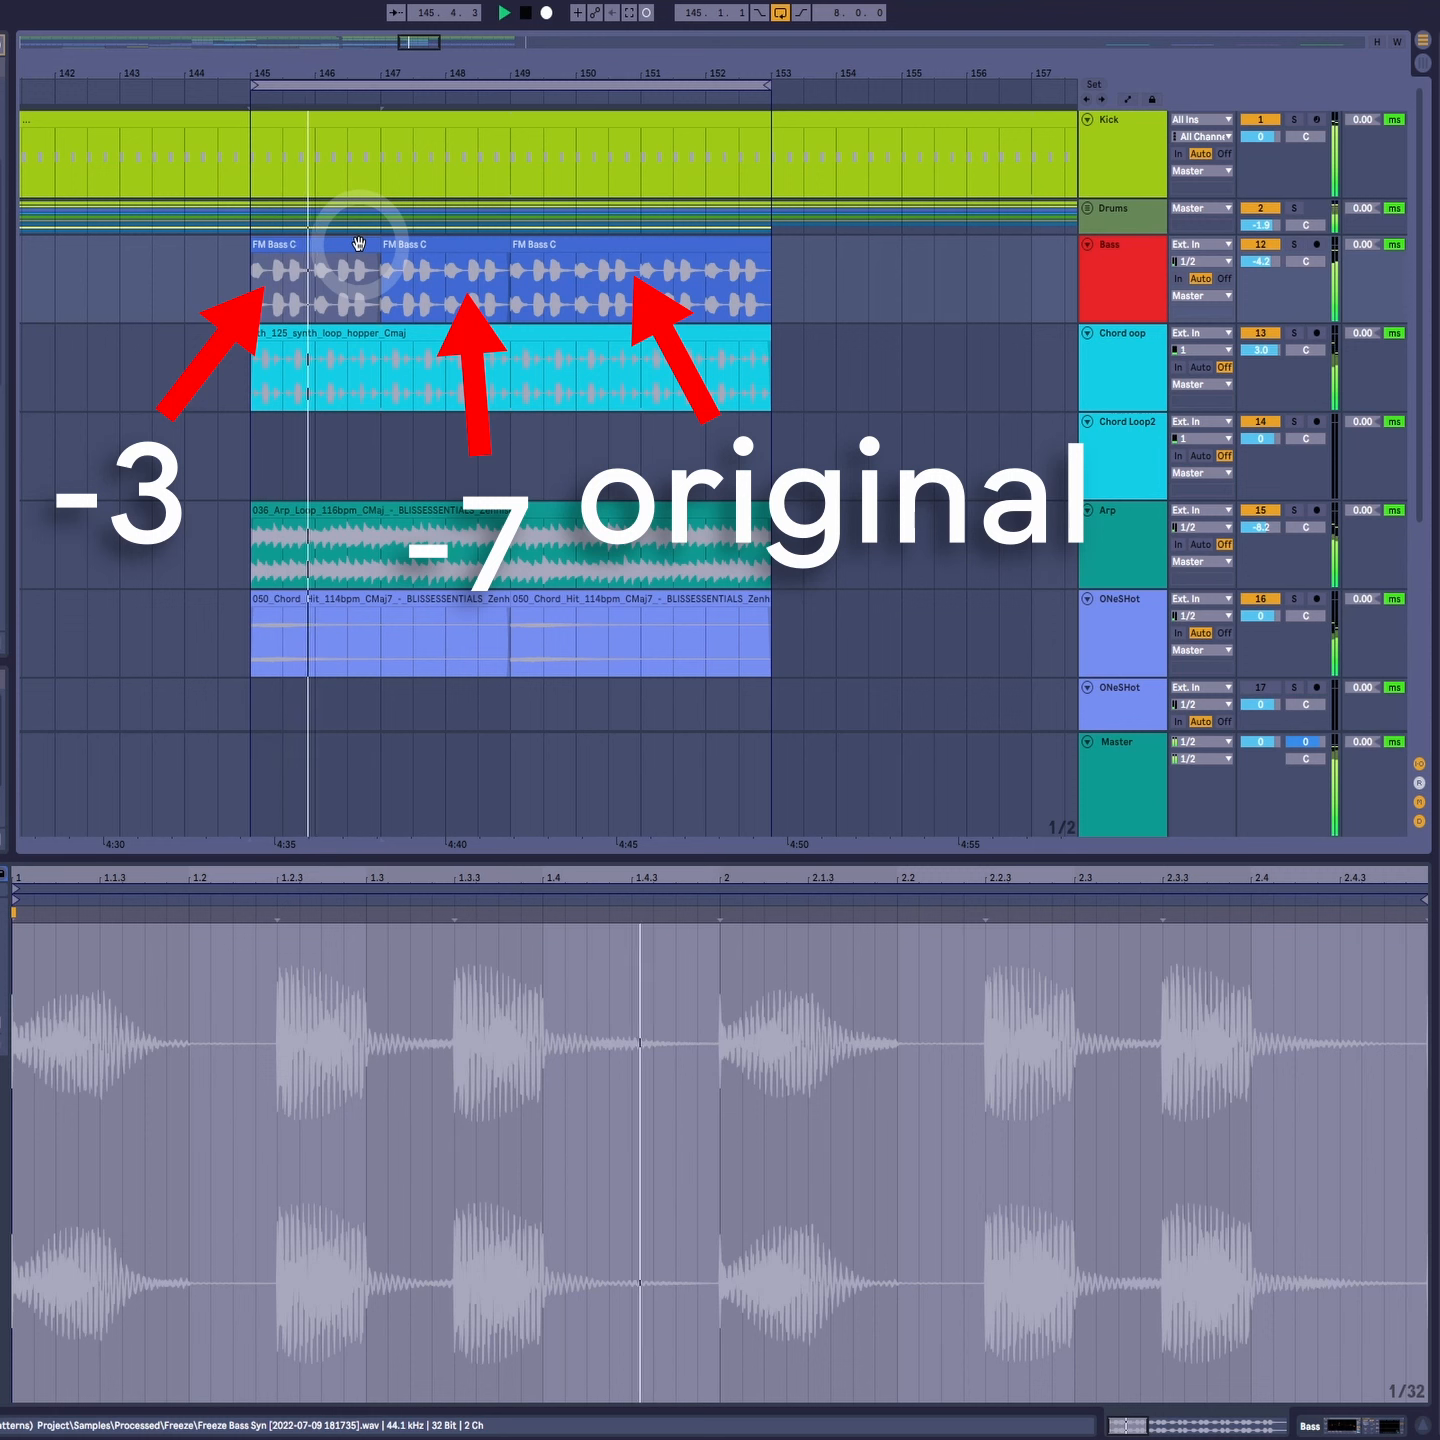
left_click(431, 234)
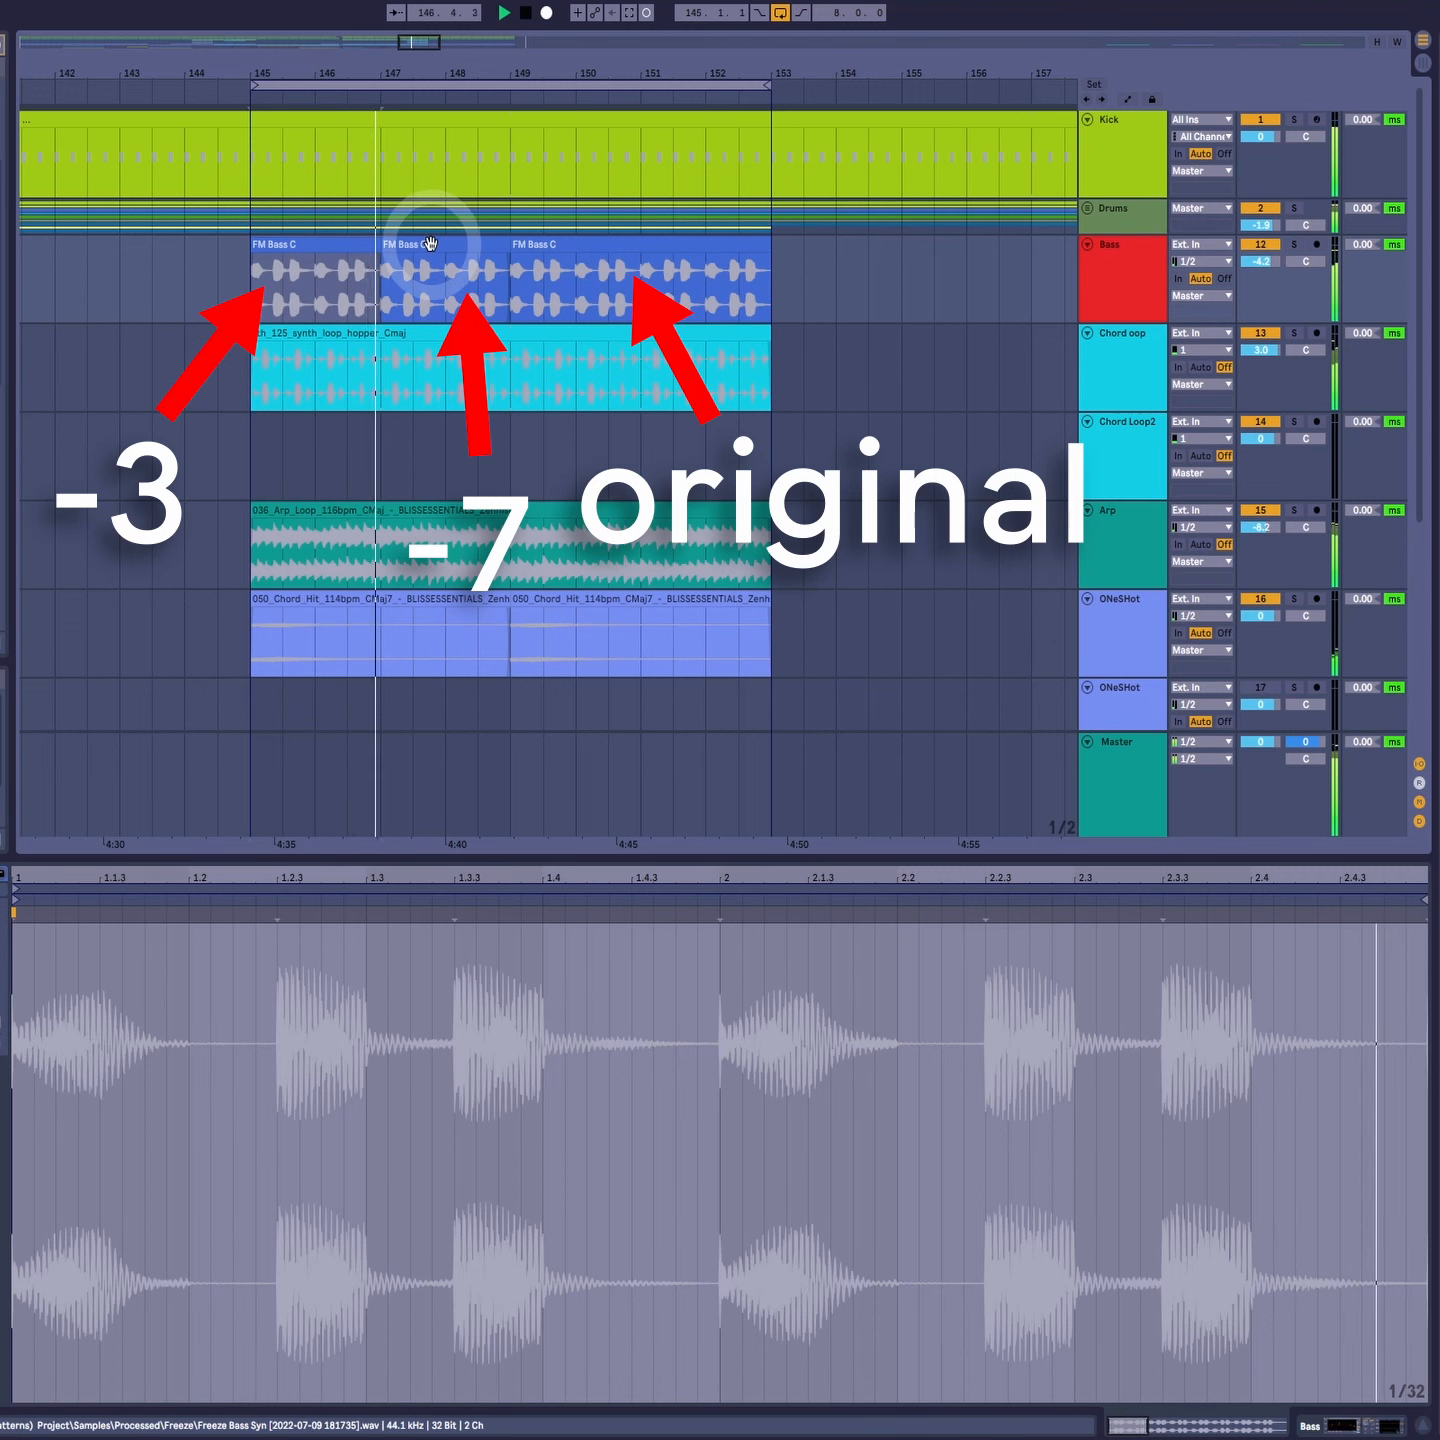
left_click(430, 243)
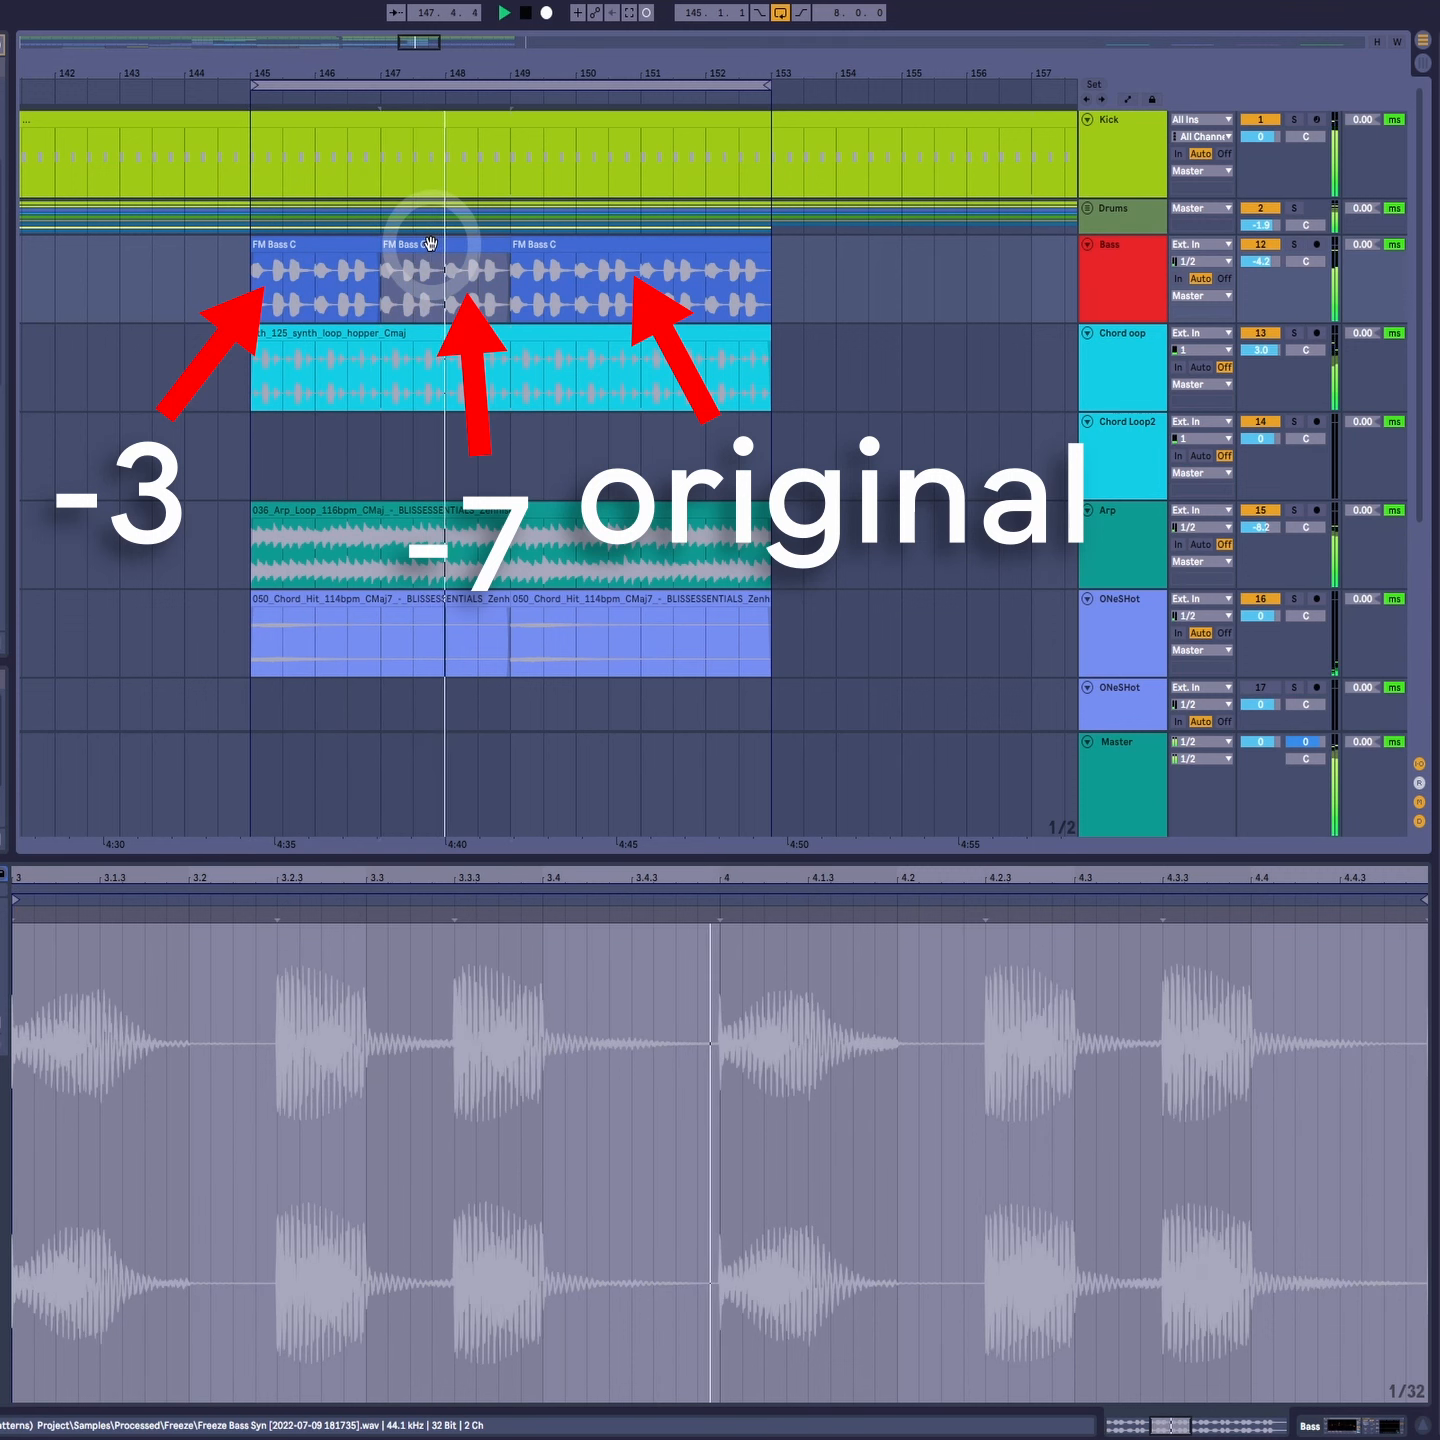
left_click(576, 243)
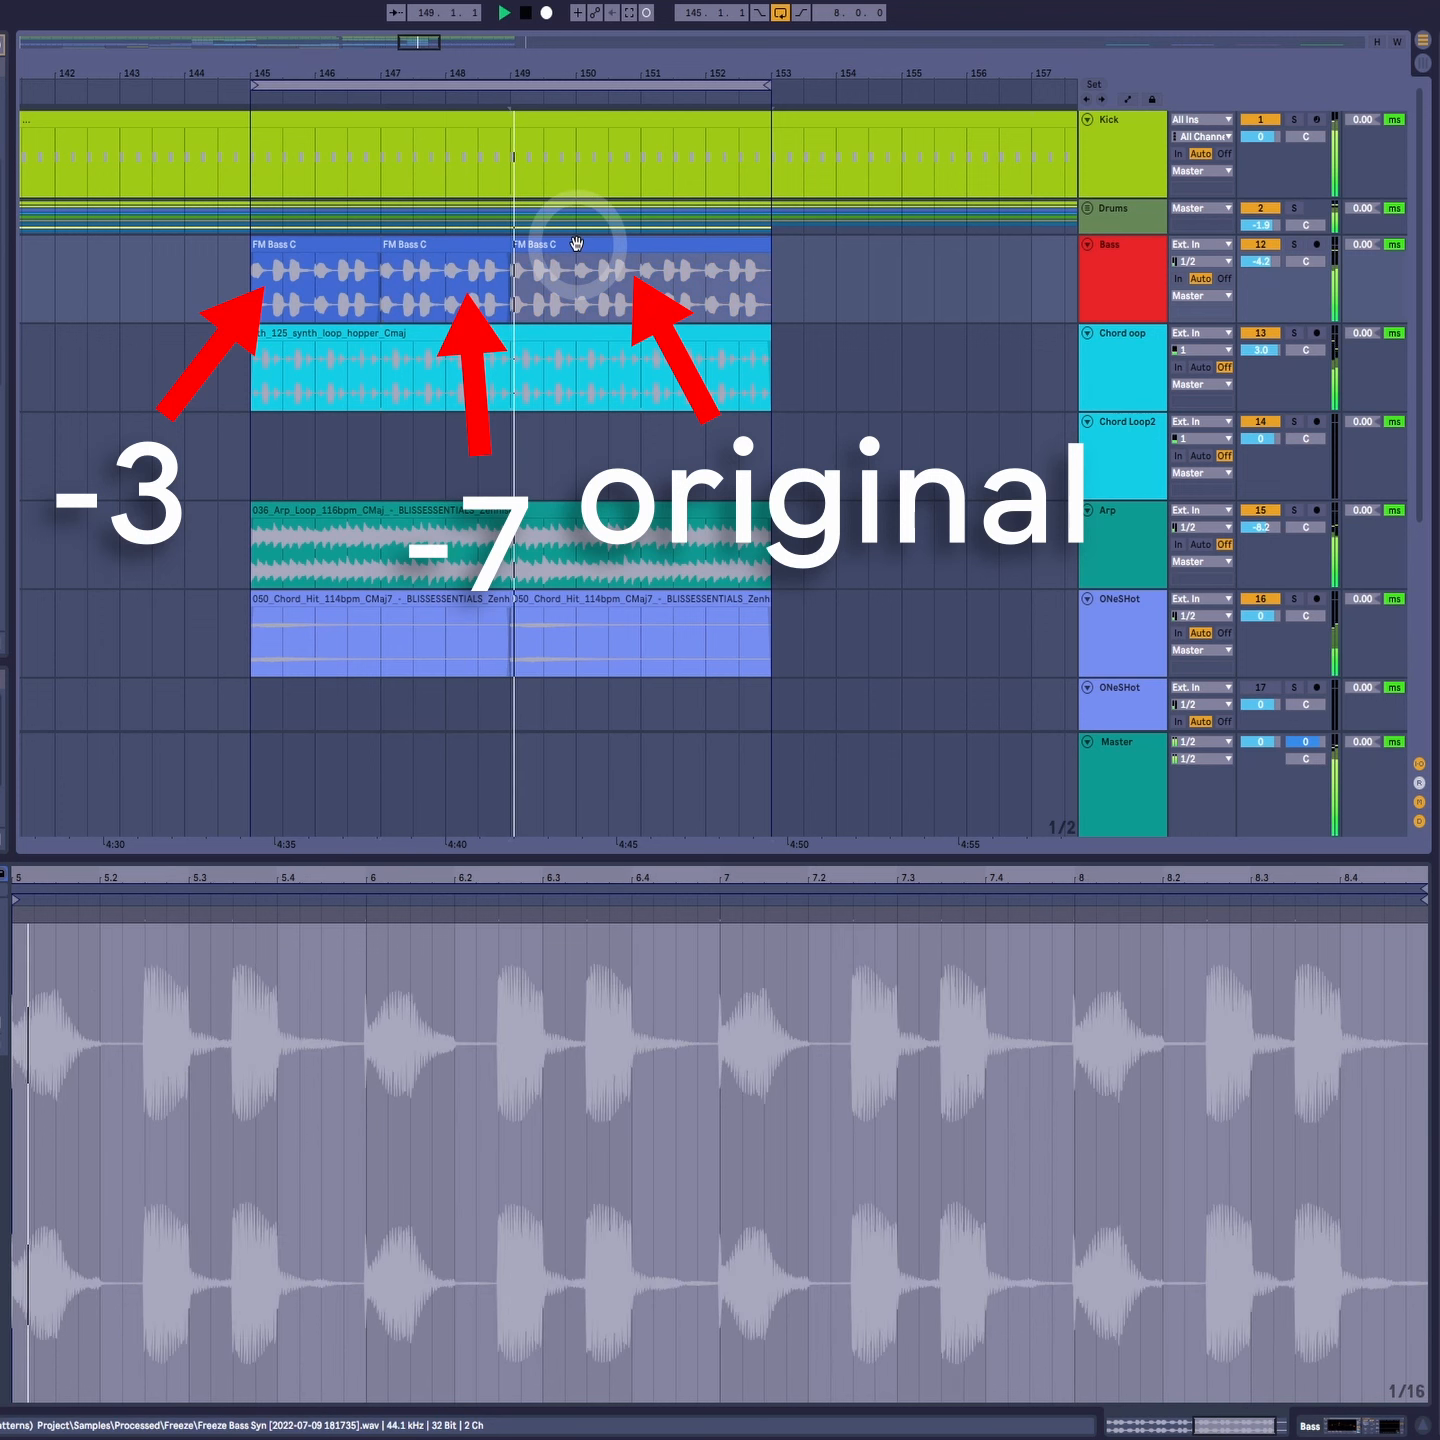
left_click(580, 263)
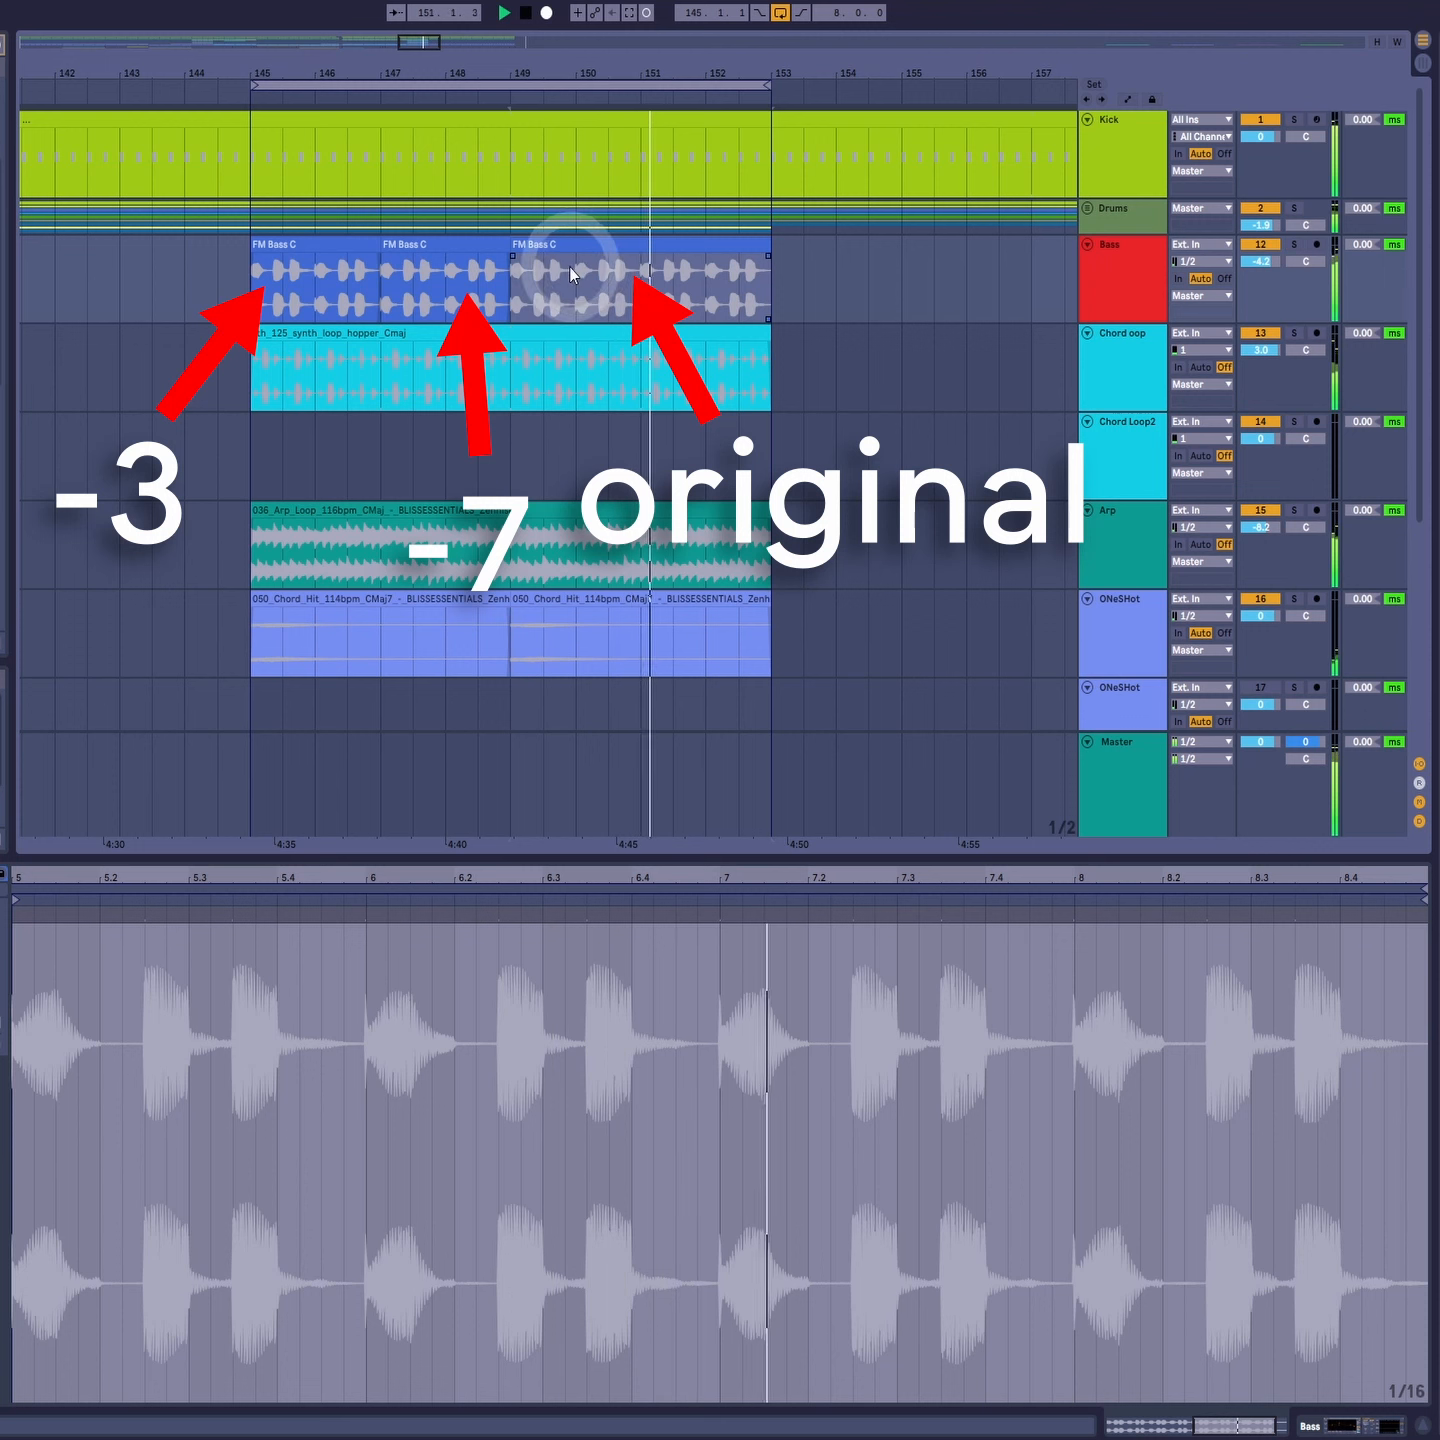
left_click(545, 288)
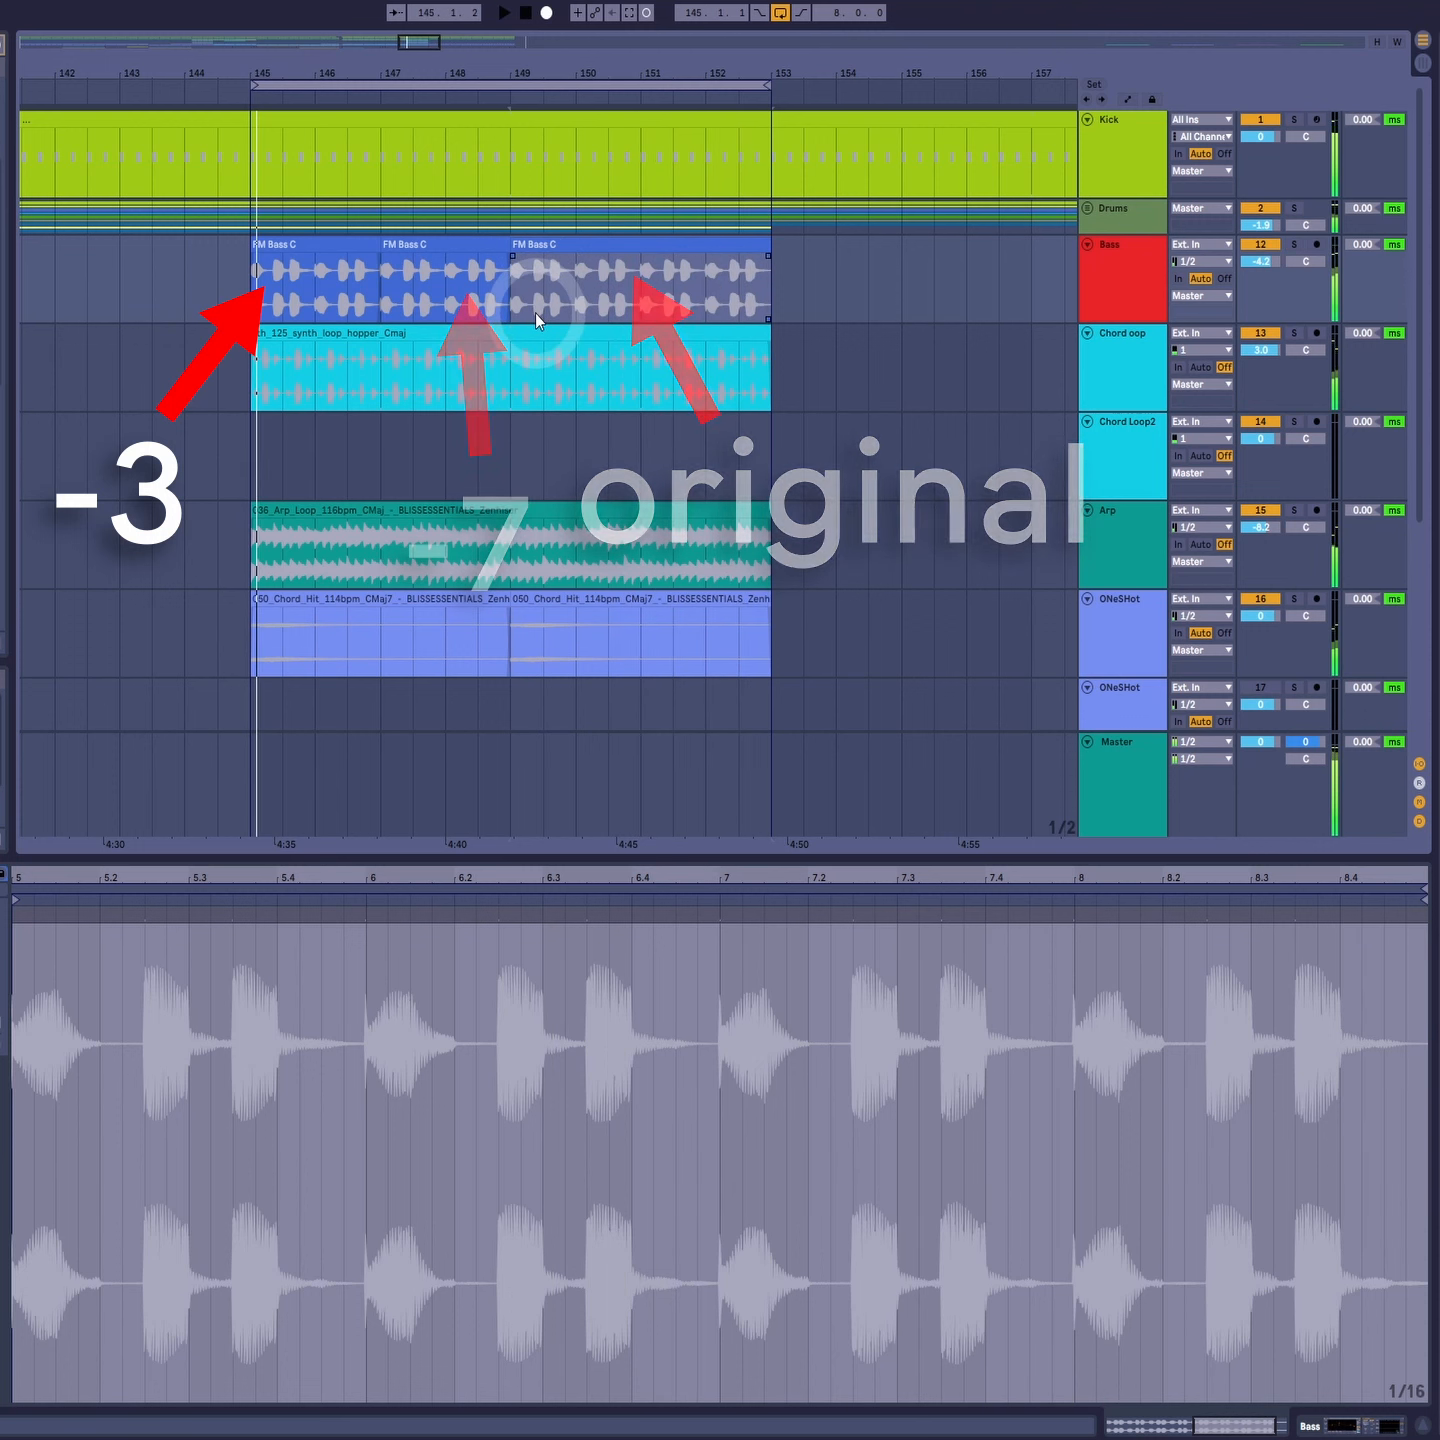
left_click(513, 372)
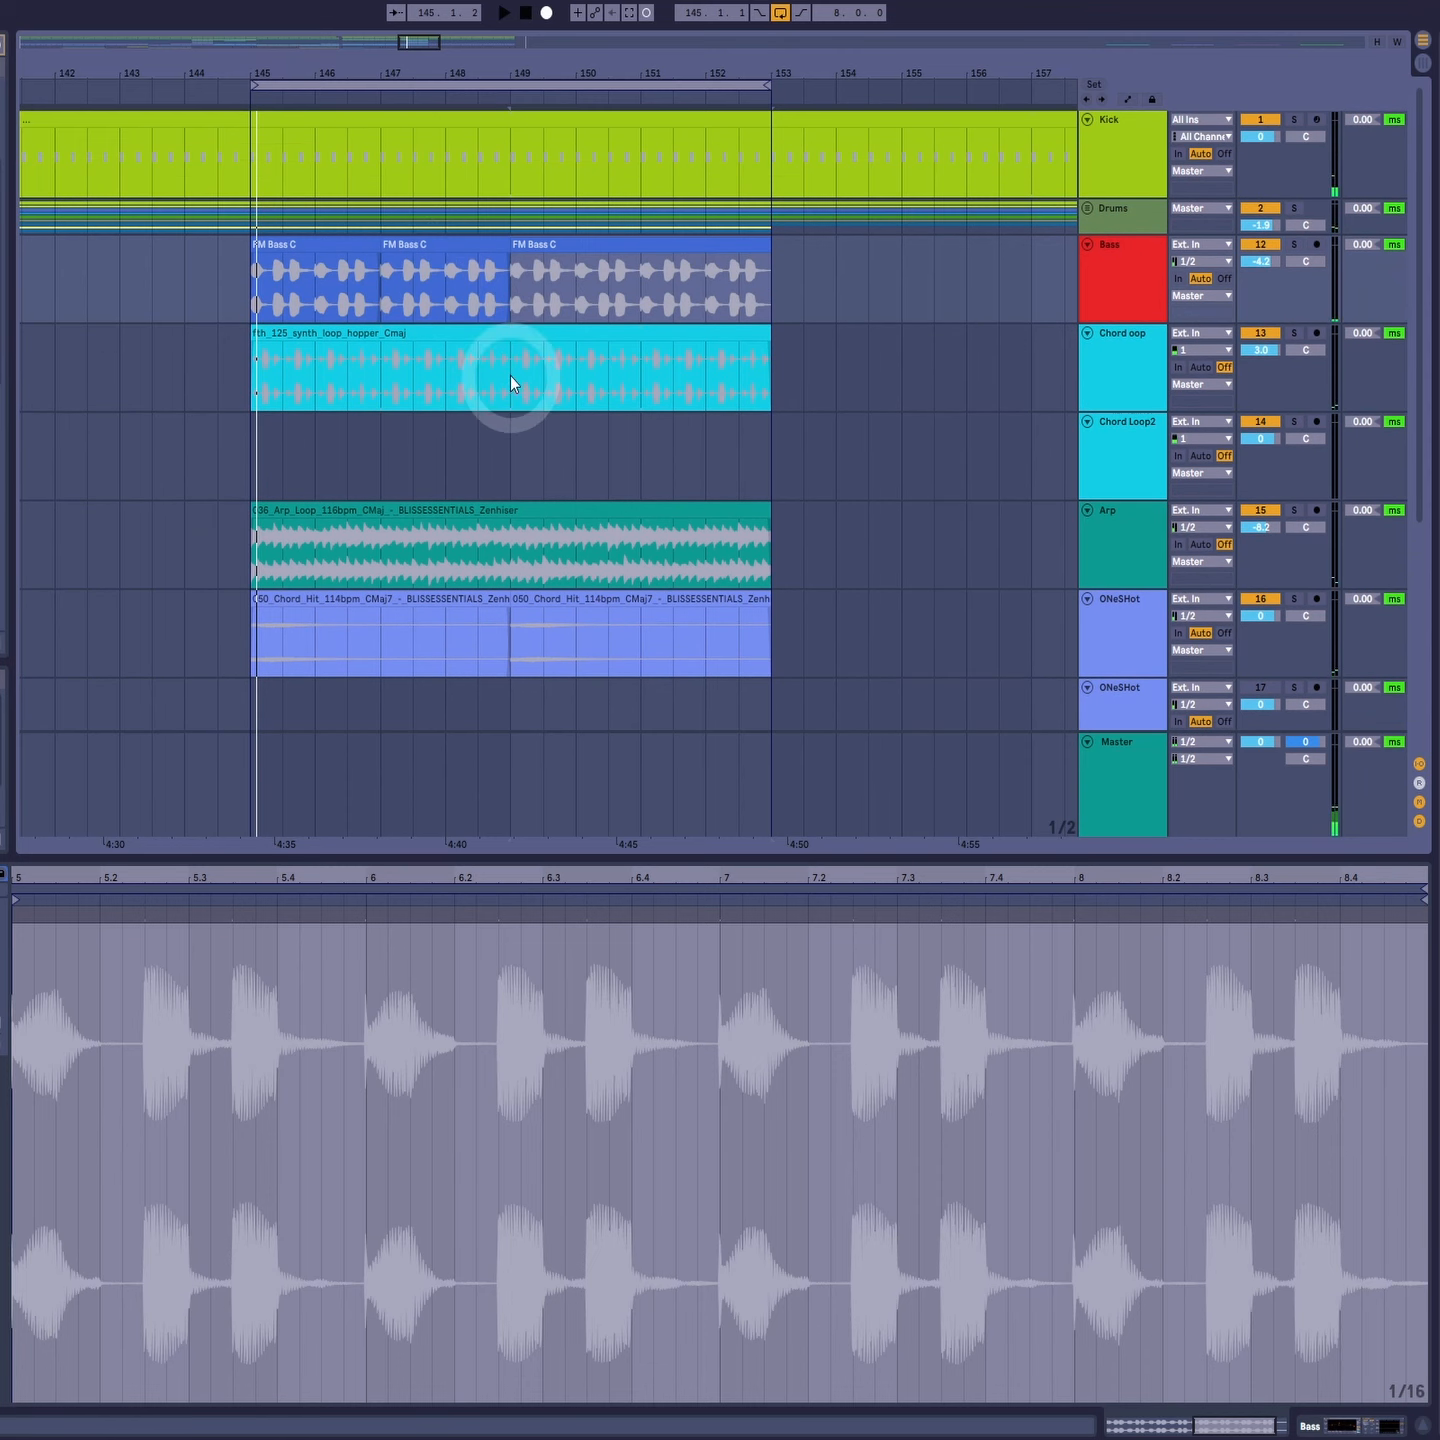
scroll(691, 301, "down", 3)
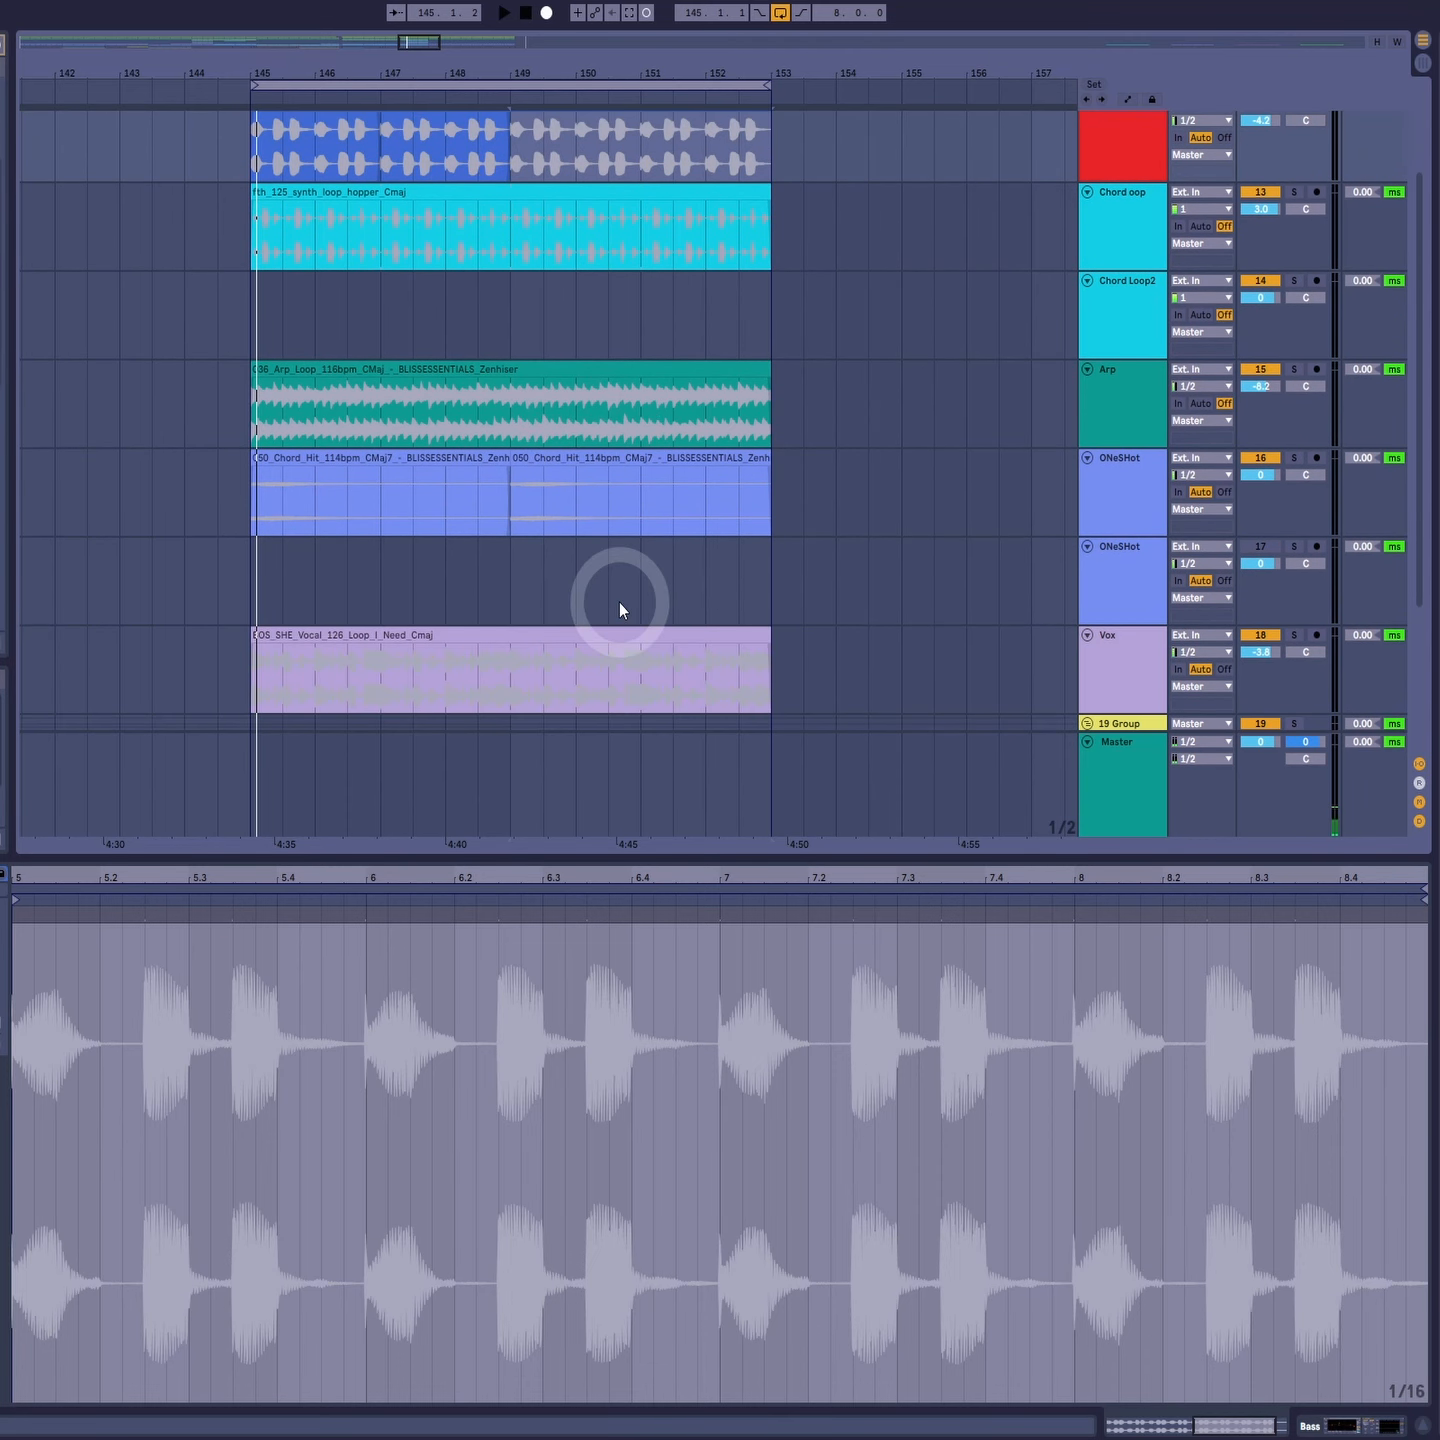